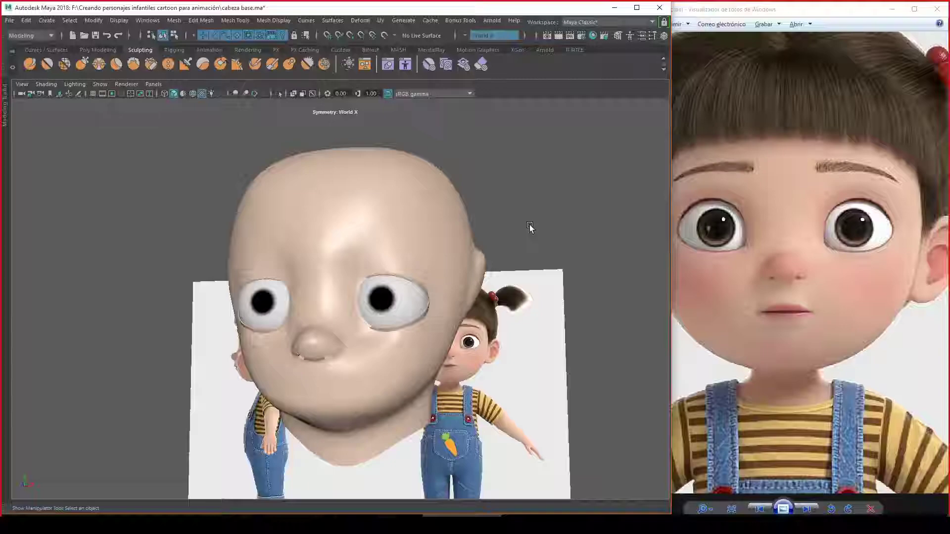
- Orbit around the head and select the head mesh in the front view
mouse_move(530, 227)
left_mouse_down("alt")
mouse_move(435, 290)
mouse_move(519, 286)
mouse_move(494, 274)
mouse_move(511, 273)
mouse_move(440, 275)
mouse_move(492, 259)
mouse_move(513, 278)
mouse_move(437, 259)
mouse_move(446, 246)
mouse_move(503, 229)
mouse_move(450, 266)
left_mouse_up("alt")
key("space")
scroll(477, 260, "down", 3)
scroll(371, 223, "up", 1)
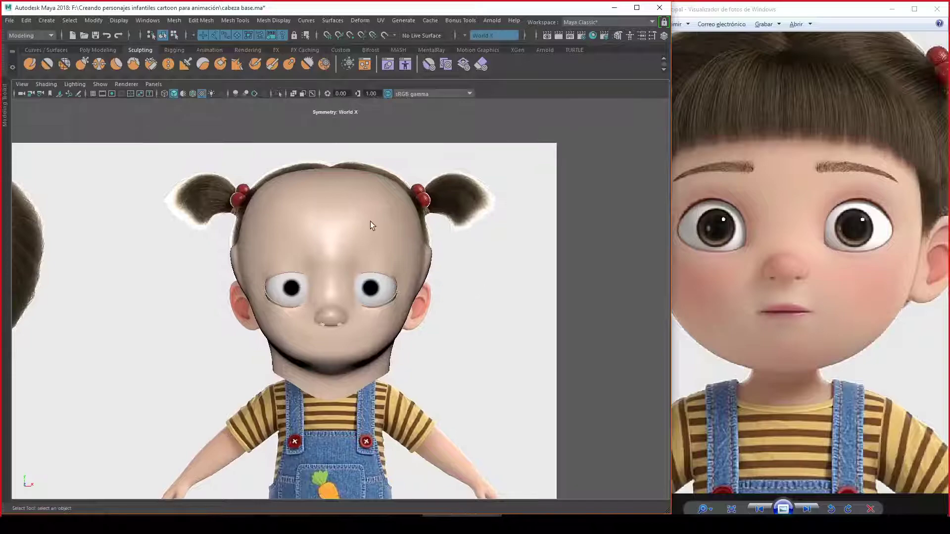
left_click(371, 222)
scroll(348, 179, "up", 3)
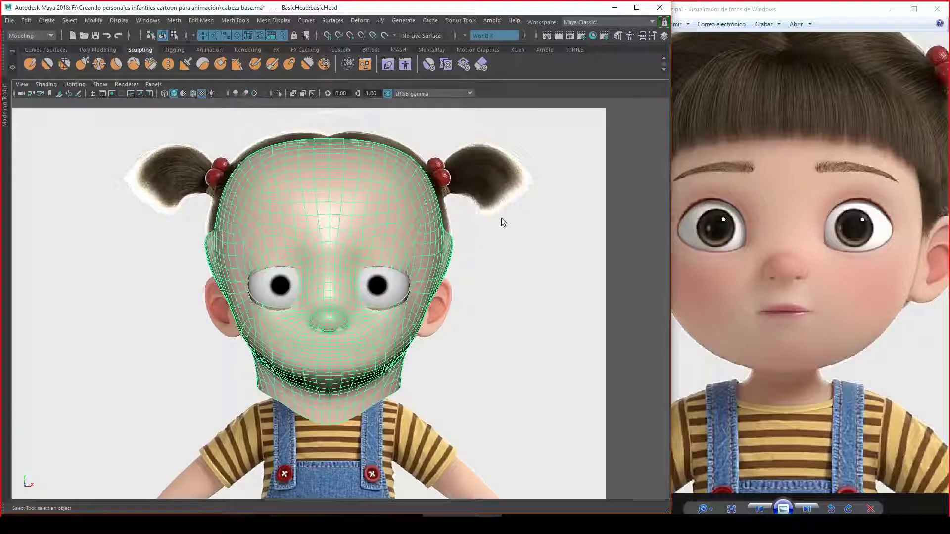
- Switch to the right side view, zoom in on the head, and clear the selection
key("space")
left_click_drag(490, 214, 526, 227)
scroll(512, 223, "down", 2)
scroll(523, 279, "up", 2)
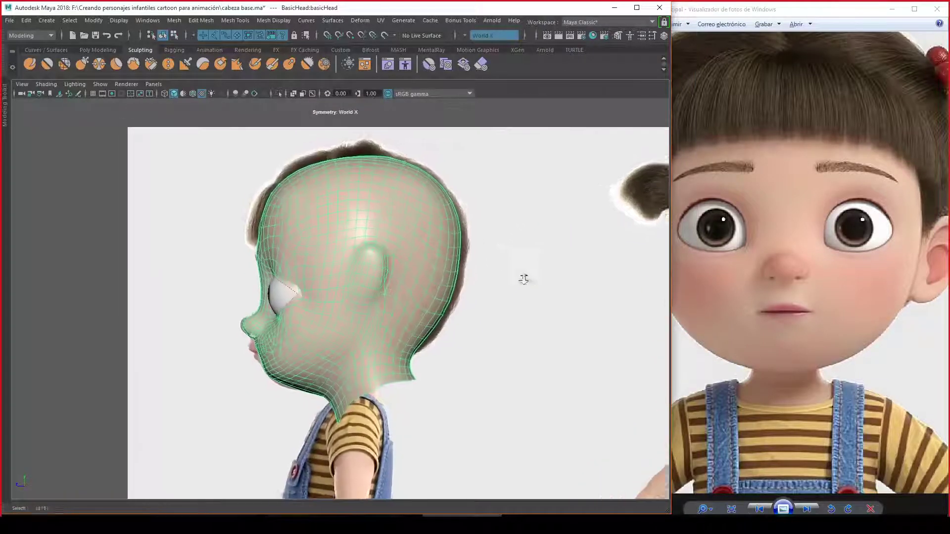
scroll(523, 279, "up", 2)
scroll(531, 272, "up", 1)
left_click(517, 256)
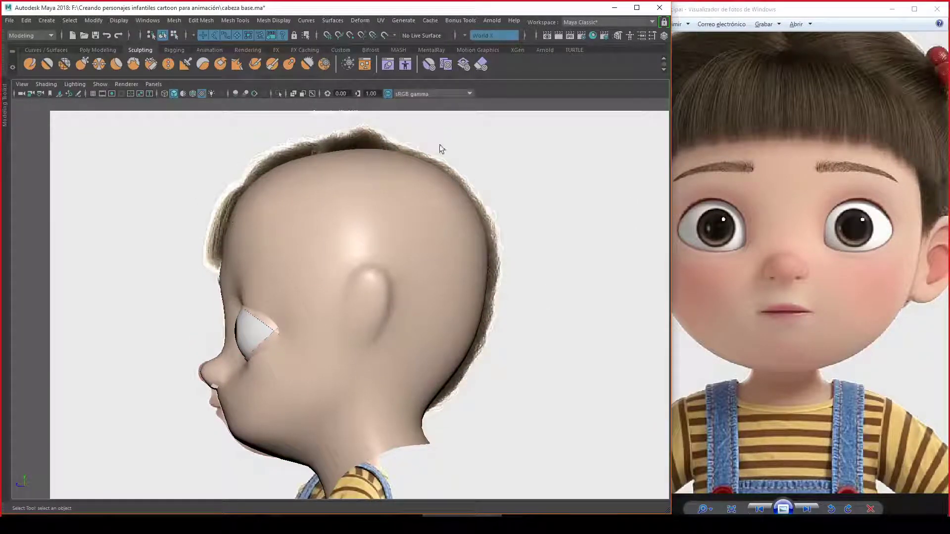
- Select the head mesh, enter the Sculpt Tool, and switch to the Grab brush
left_click(444, 229)
right_click(445, 229, "shift")
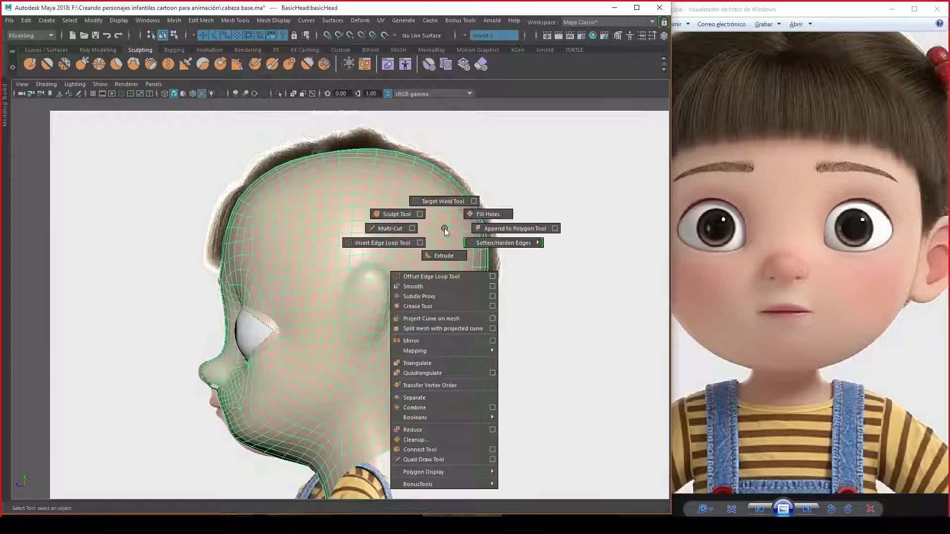
left_click(399, 221)
right_click(436, 171, "shift")
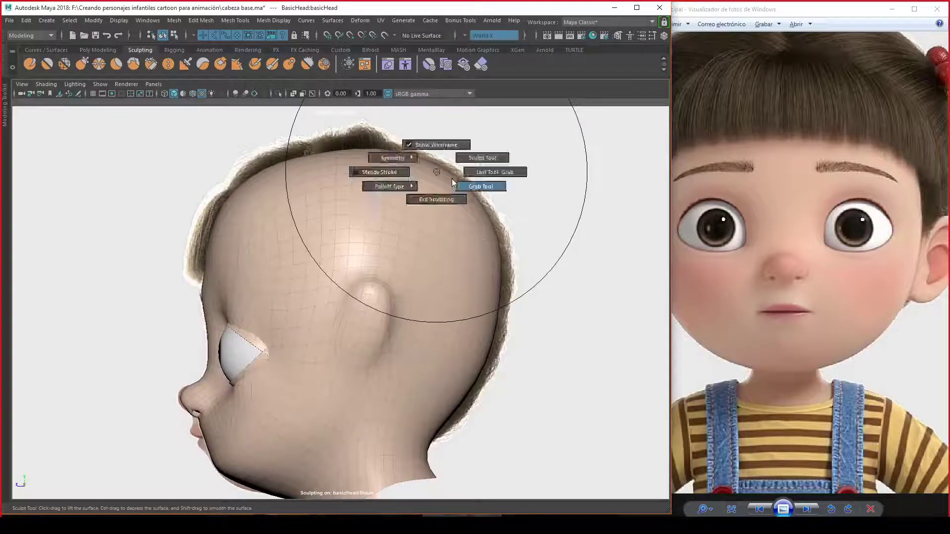
left_click(452, 183)
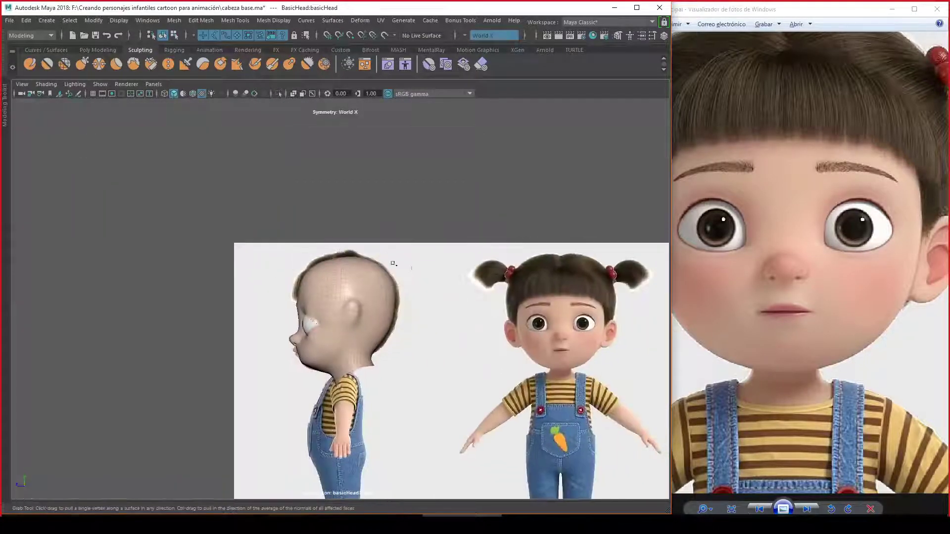
scroll(396, 267, "up", 5)
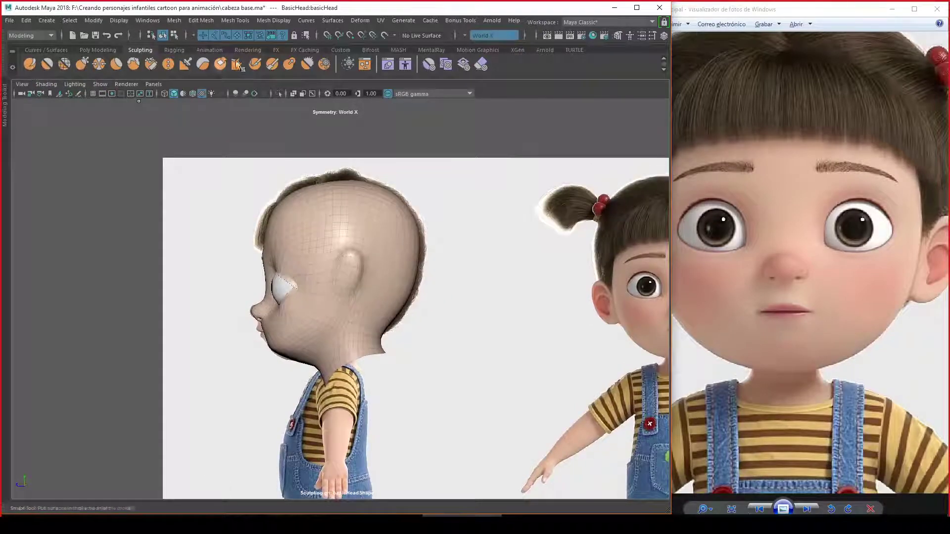
scroll(419, 271, "up", 2)
- Toggle from the standard Sculpt brush back to the Grab brush via the sculpt marking menu
right_click(490, 211)
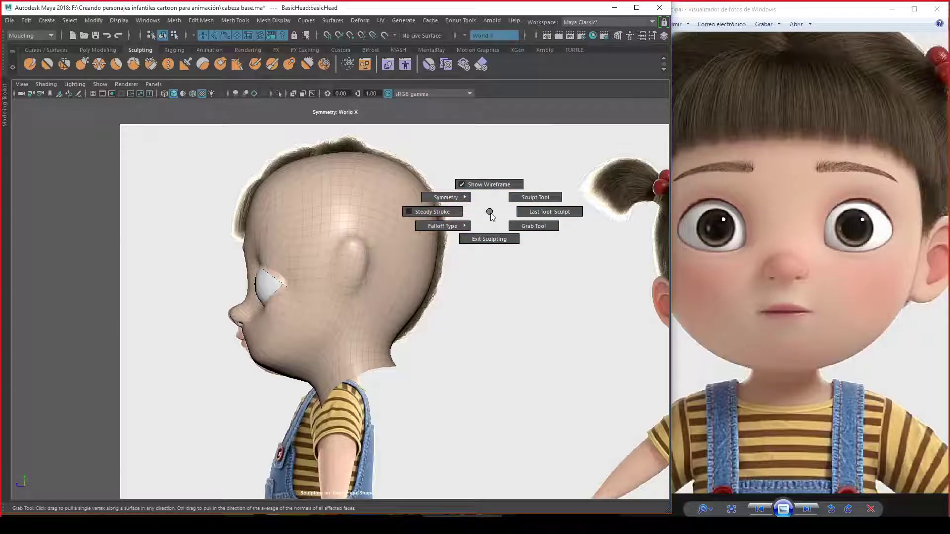
left_click(527, 200)
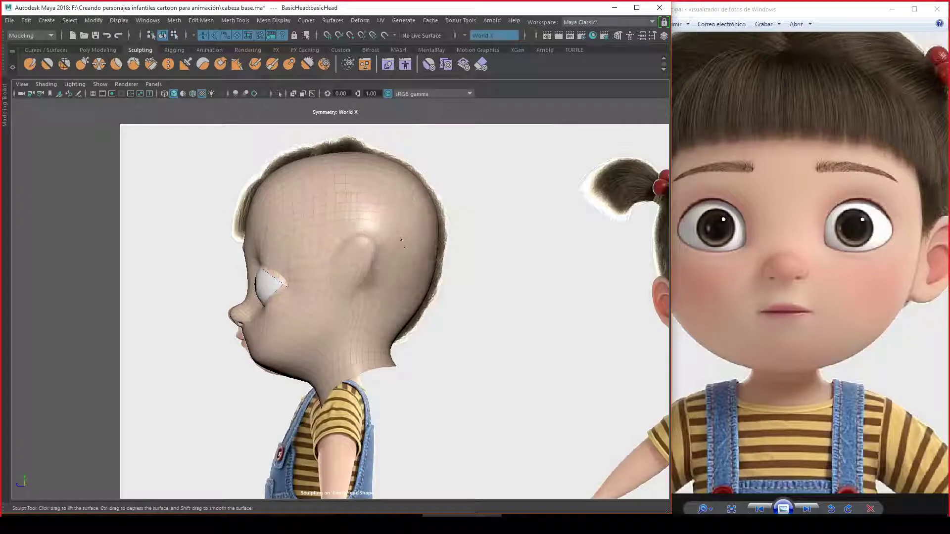
right_click(360, 193)
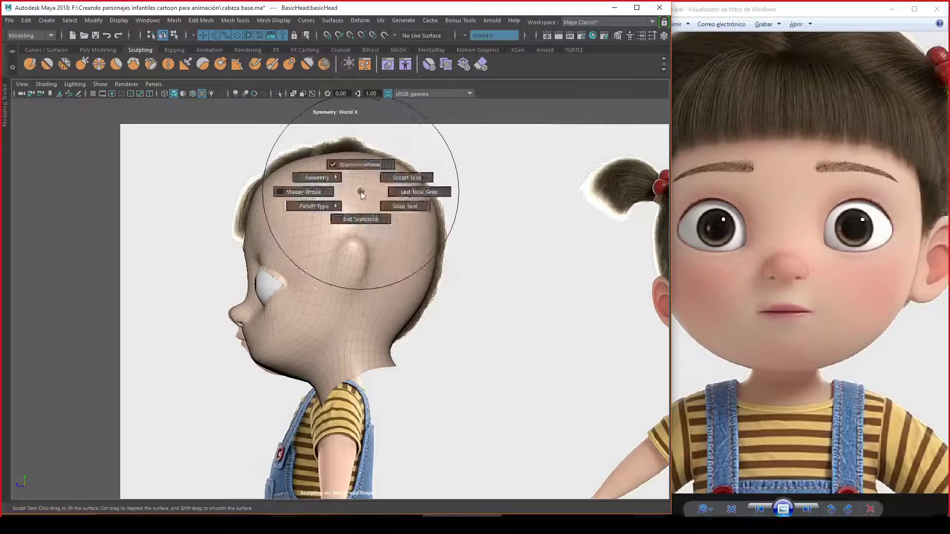
left_click(403, 206)
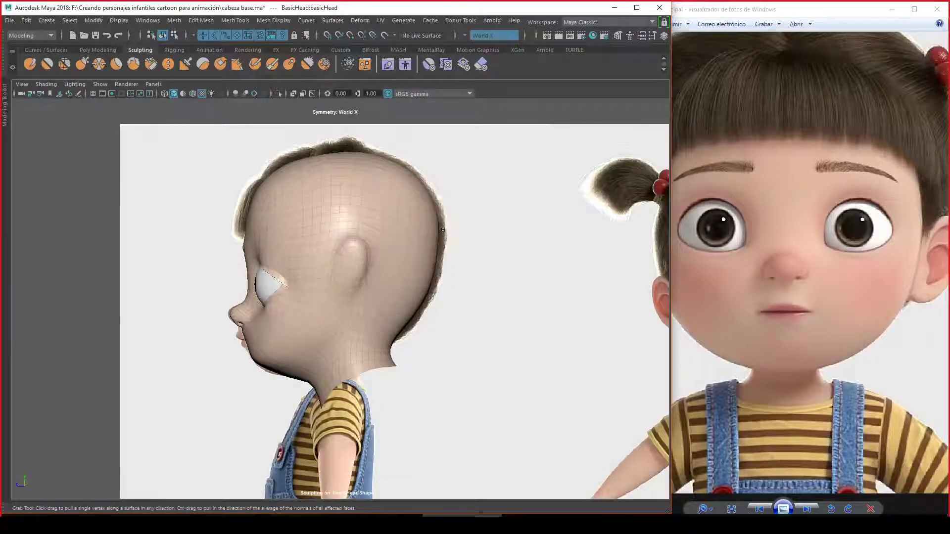
right_click(393, 212)
left_click(394, 212)
- Browse the sculpting brush list and orbit to a more side-on view of the head
right_click(471, 205)
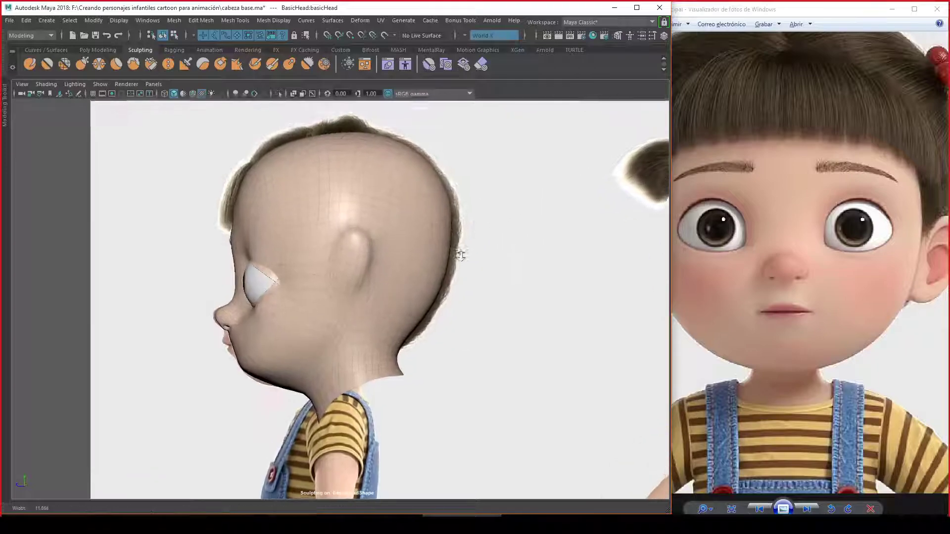
scroll(372, 206, "up", 3)
right_click(372, 207)
scroll(403, 189, "up", 2)
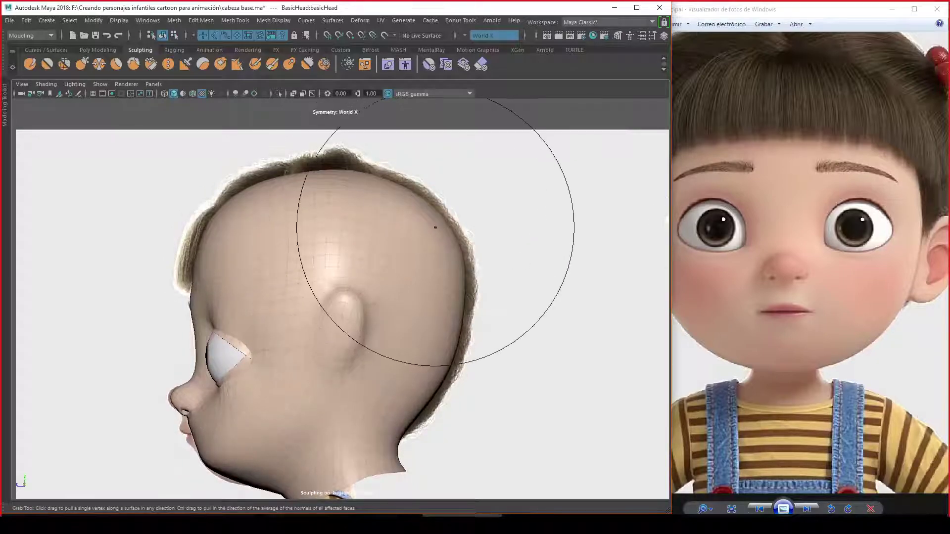
mouse_move(465, 292)
left_mouse_down("alt")
mouse_move(435, 277)
mouse_move(474, 256)
mouse_move(423, 258)
mouse_move(455, 269)
mouse_move(396, 271)
mouse_move(419, 272)
mouse_move(430, 297)
mouse_move(406, 296)
mouse_move(460, 290)
mouse_move(436, 292)
left_mouse_up("alt")
scroll(430, 297, "down", 2)
scroll(430, 307, "up", 1)
scroll(430, 307, "down", 1)
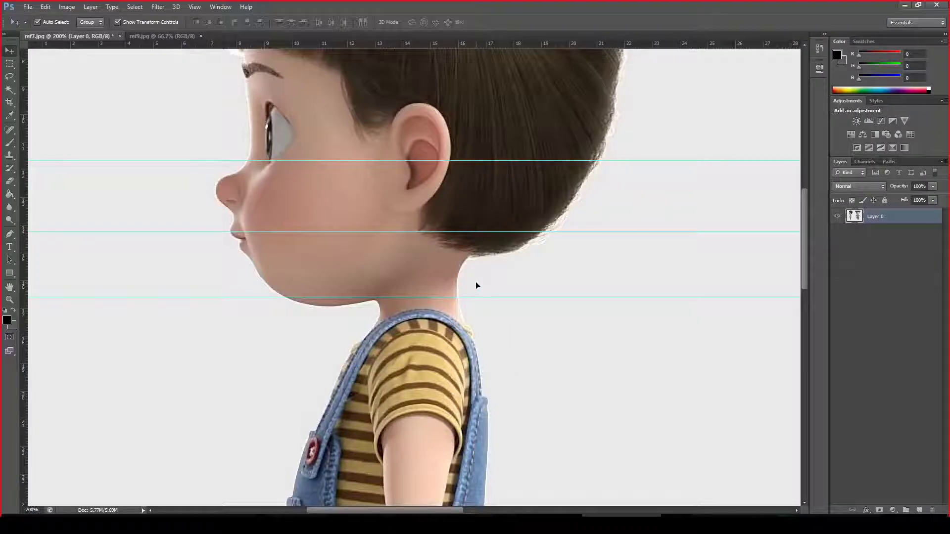
- Zoom the ref7.jpg canvas out to see both the side and front views with guides
scroll(476, 281, "down", 1, "alt")
scroll(437, 275, "right", 3, "ctrl")
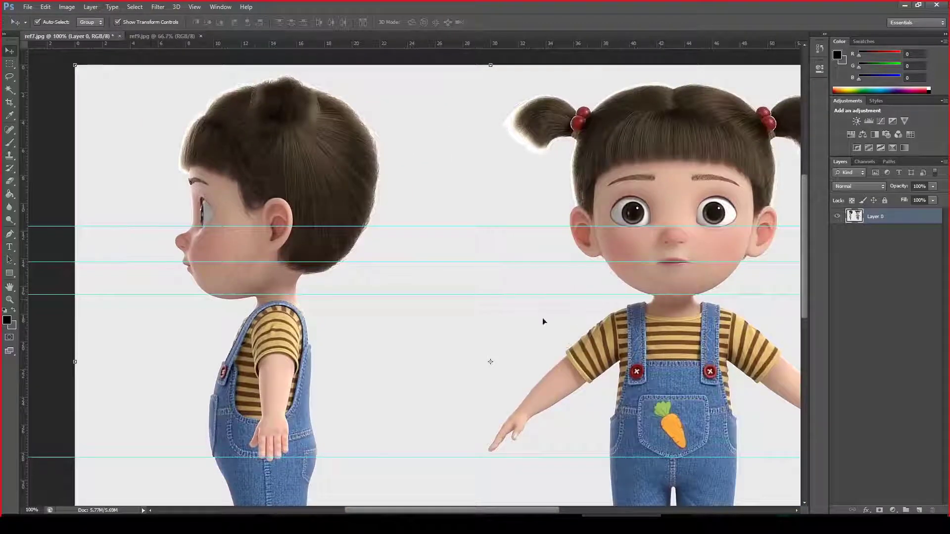
- Back in Maya, switch to the side view and frame the head and neck
left_click(382, 477)
key("space")
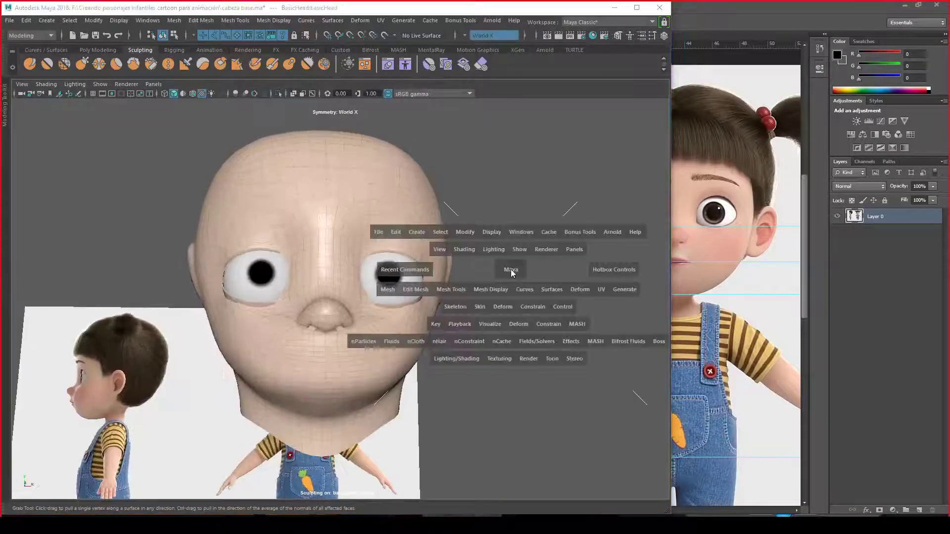
middle_click_drag(476, 308, 414, 213, "alt")
scroll(440, 237, "up", 3)
middle_click_drag(467, 265, 456, 271, "alt")
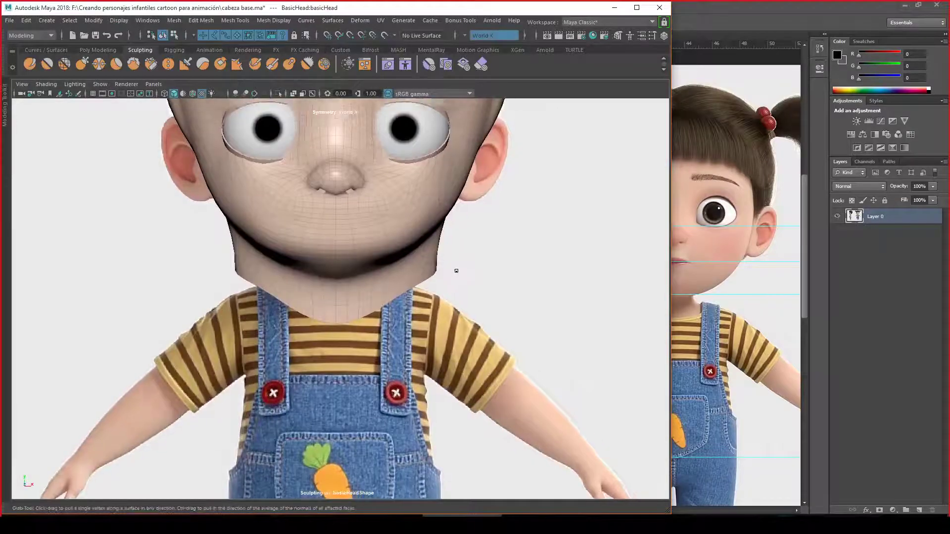
key("space")
left_click_drag(492, 249, 566, 246)
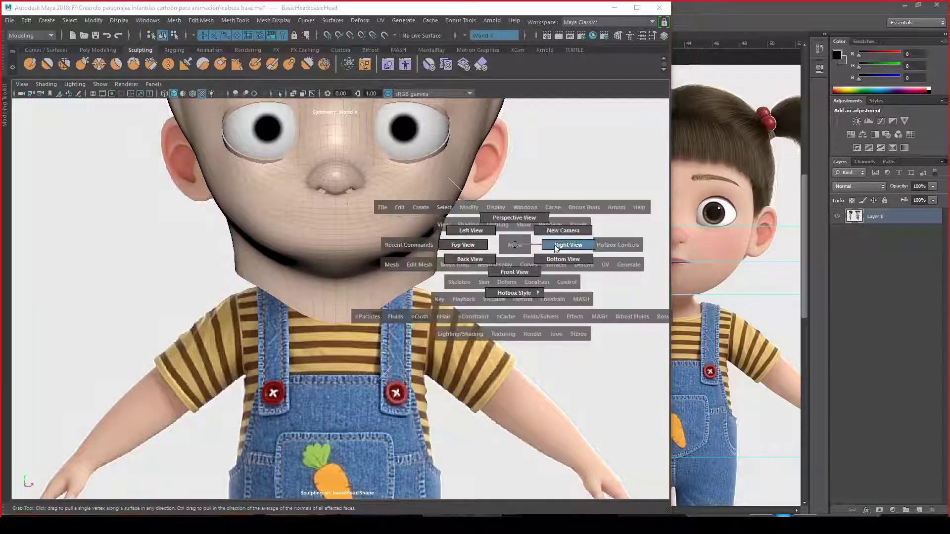
scroll(445, 276, "up", 3)
middle_click_drag(484, 343, 445, 248, "alt")
scroll(444, 248, "up", 1)
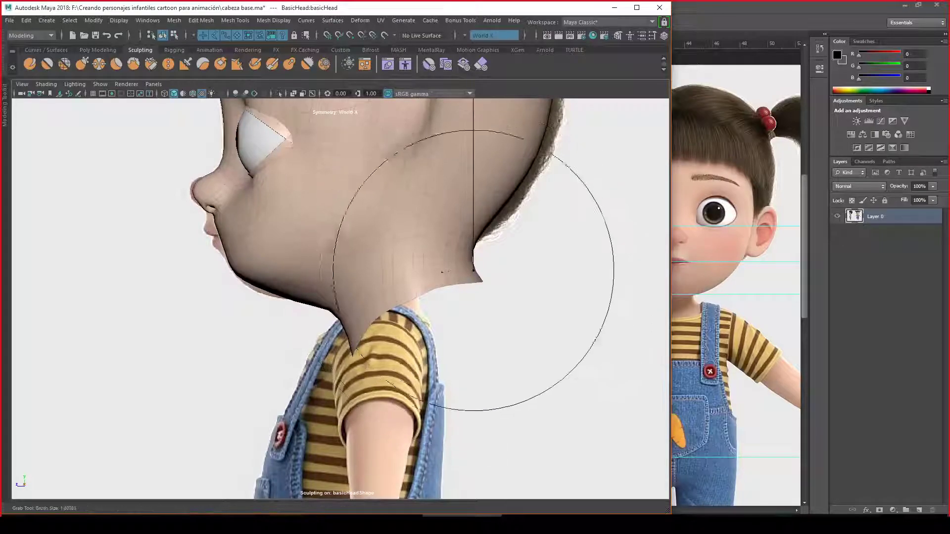
- Grab-sculpt the back of the head, jaw underside and neck, smoothing out the neck spikes
left_click_drag(445, 272, 390, 291)
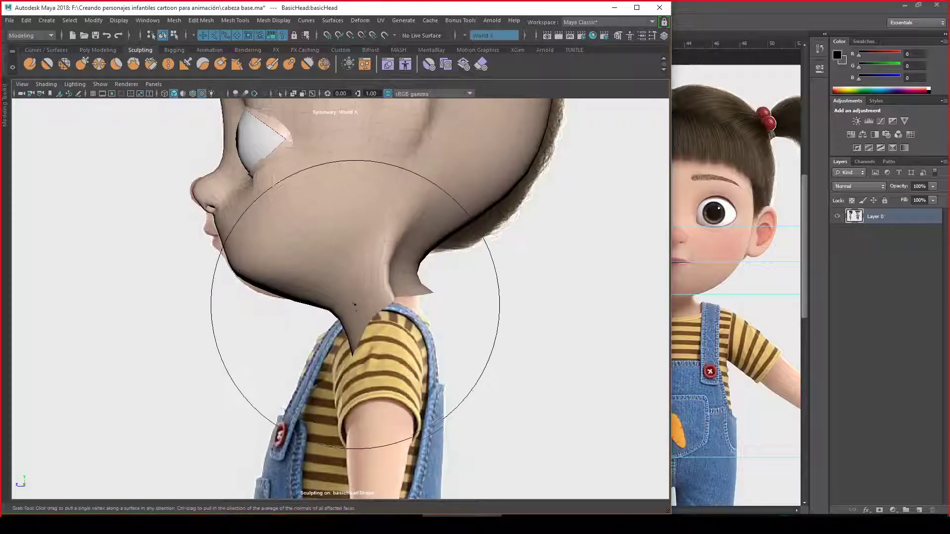
left_click_drag(390, 291, 373, 276, "alt")
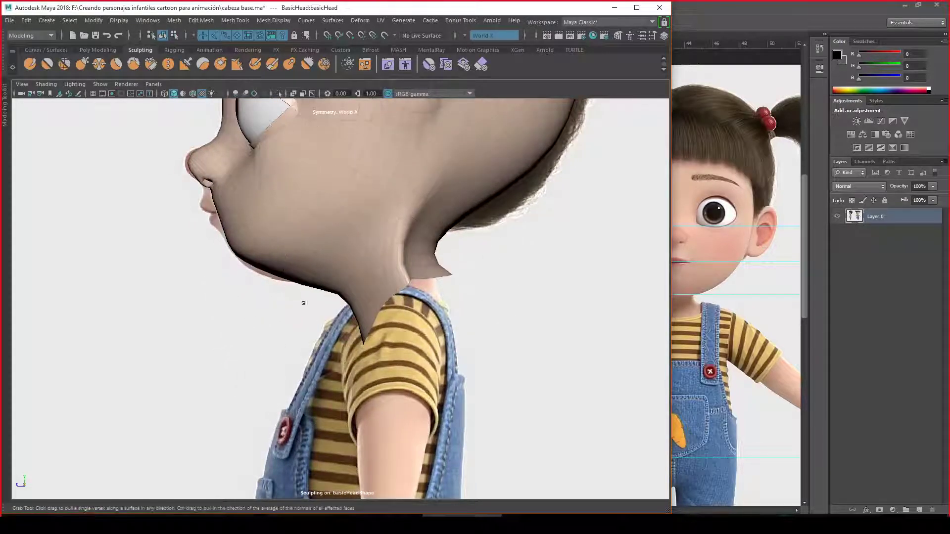
mouse_move(312, 296)
left_mouse_down()
mouse_move(353, 275)
mouse_move(267, 272)
left_mouse_up()
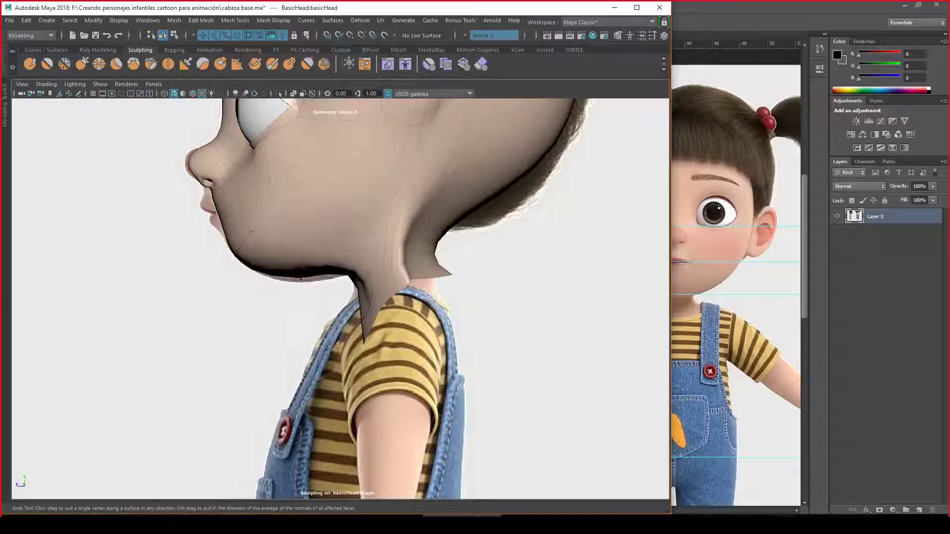
scroll(315, 285, "up", 1)
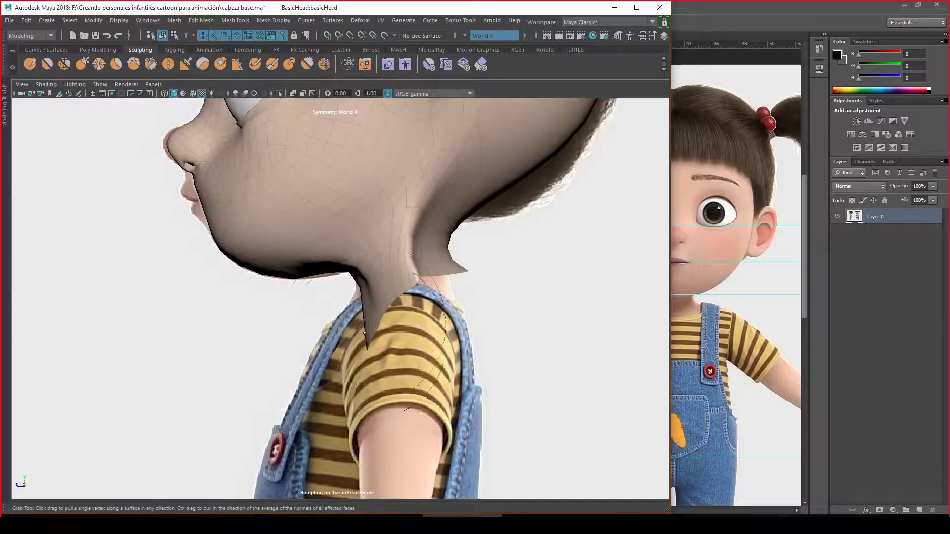
left_click_drag(364, 327, 359, 329)
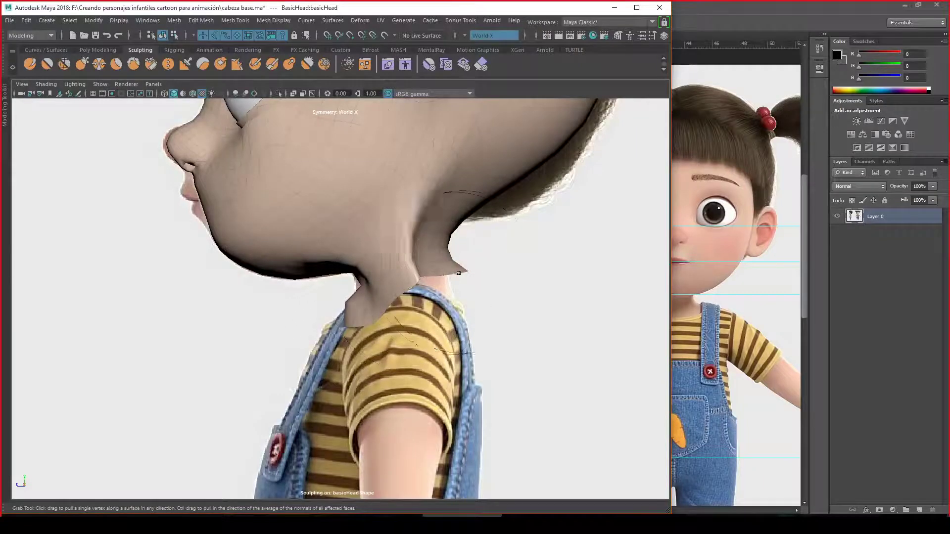
left_click_drag(465, 271, 455, 283)
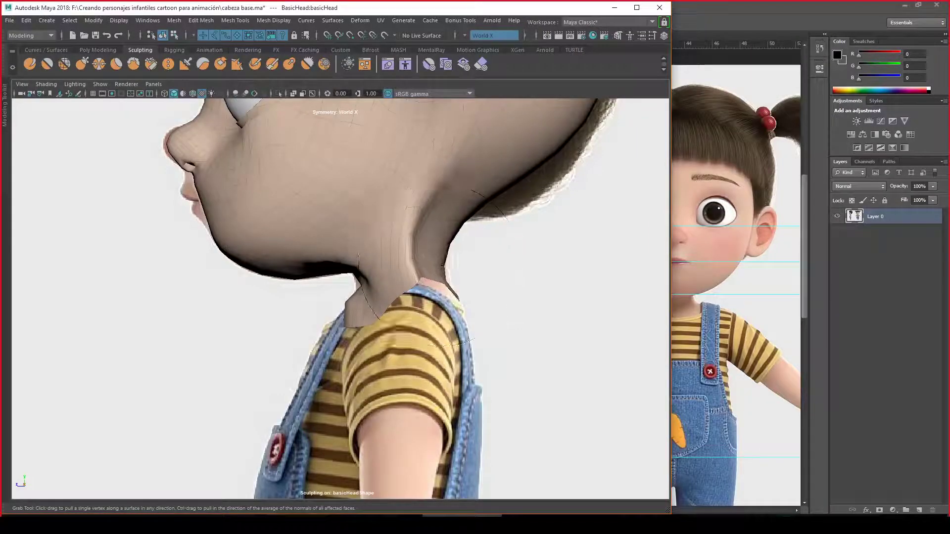
- Frame the scene and orbit around the head from the front to the back
key("a")
mouse_move(447, 278)
left_mouse_down()
mouse_move(433, 257)
mouse_move(346, 269)
mouse_move(445, 319)
mouse_move(450, 276)
mouse_move(529, 293)
mouse_move(365, 254)
mouse_move(393, 258)
mouse_move(368, 261)
mouse_move(379, 287)
left_mouse_up()
right_click_drag(379, 287, 385, 306, "alt")
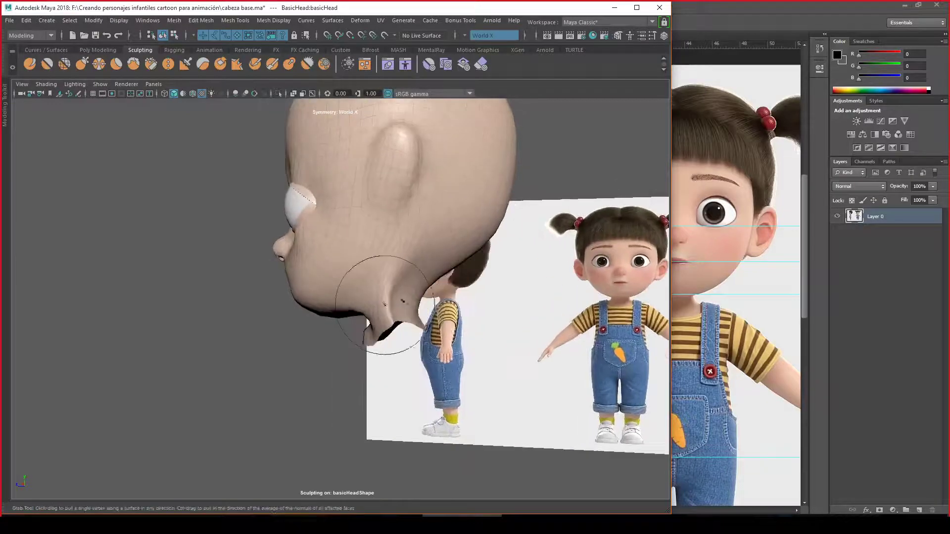
mouse_move(489, 304)
left_mouse_down("alt")
mouse_move(471, 286)
mouse_move(320, 303)
left_mouse_up("alt")
key("space")
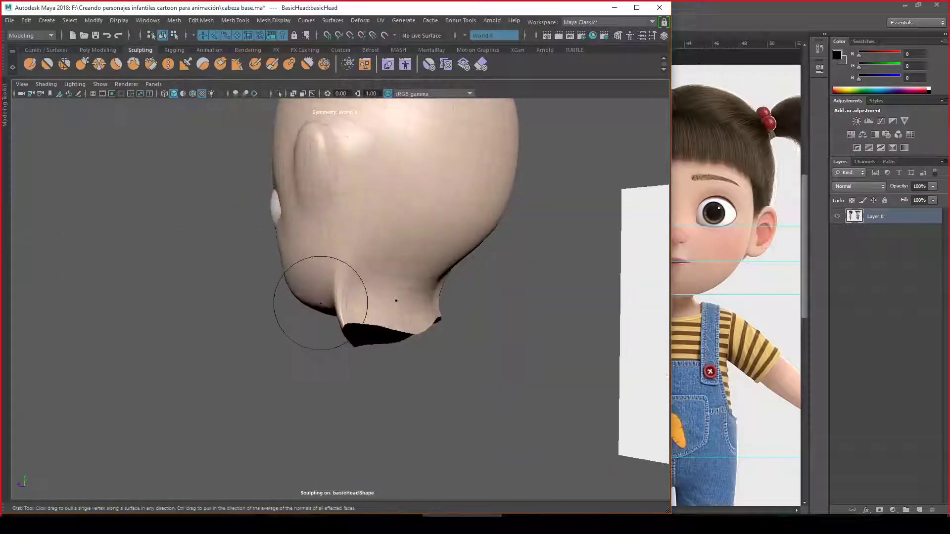
mouse_move(417, 300)
left_mouse_down("alt")
mouse_move(329, 319)
mouse_move(308, 303)
mouse_move(317, 297)
mouse_move(398, 354)
left_mouse_up("alt")
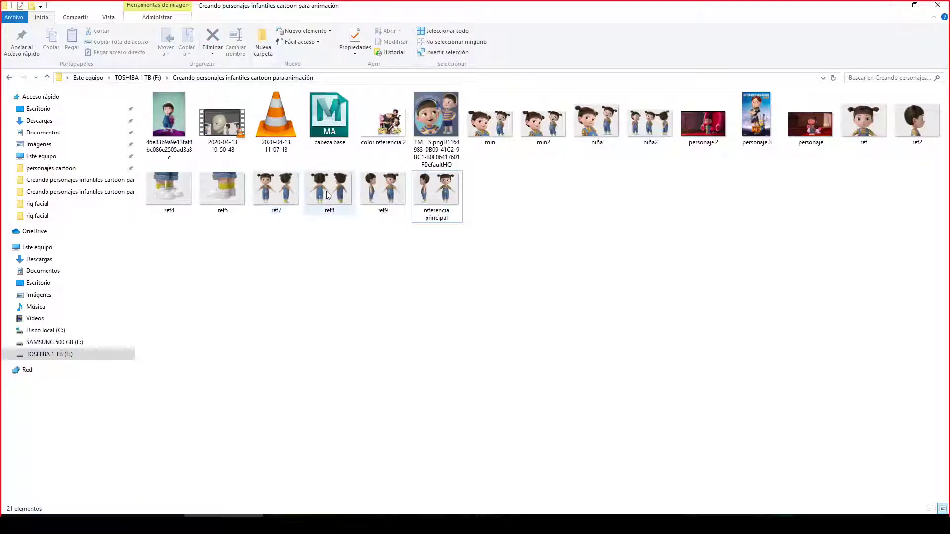
- Open ref7, step to the ref8 back view, zoom on the head and neck, then return to Maya
double_click(276, 192)
key("Right")
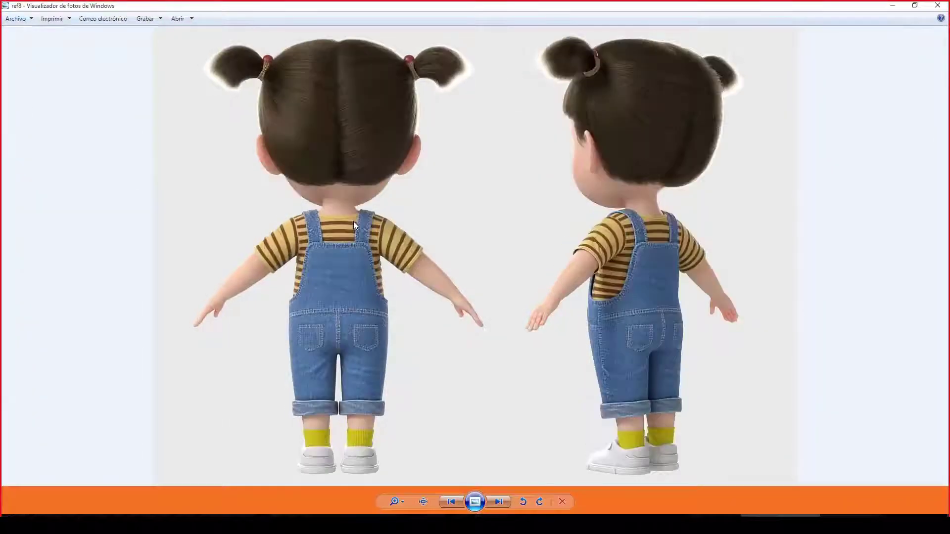
scroll(353, 221, "up", 2)
scroll(435, 311, "up", 1)
scroll(424, 272, "up", 1)
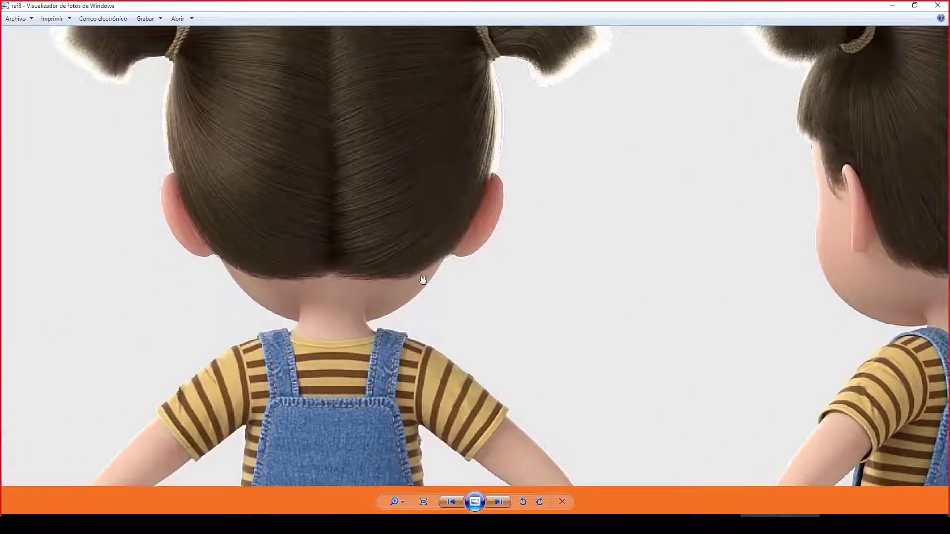
scroll(491, 250, "up", 1)
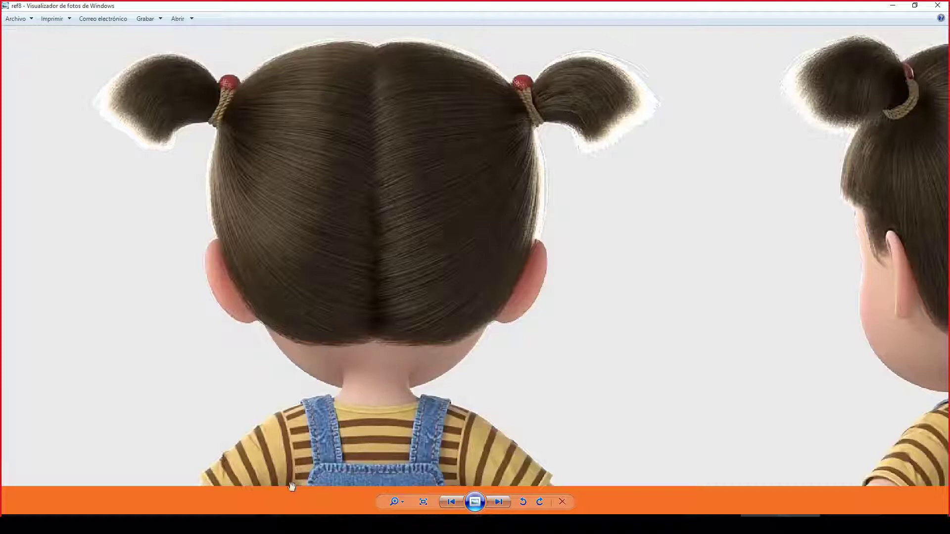
left_click(433, 516)
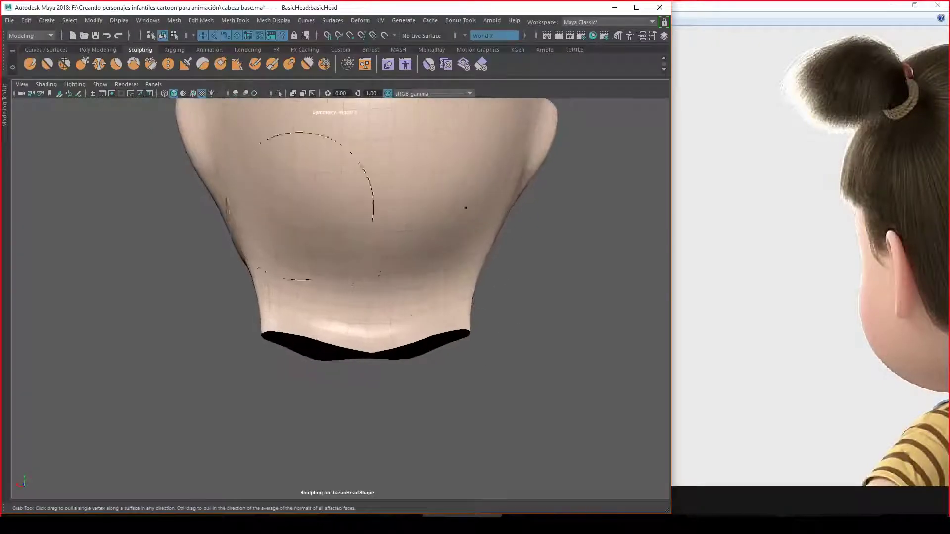
- Narrow the neck sides and base, then check in front wireframe view and flare the neck base
scroll(282, 297, "up", 2)
left_click_drag(265, 303, 343, 312)
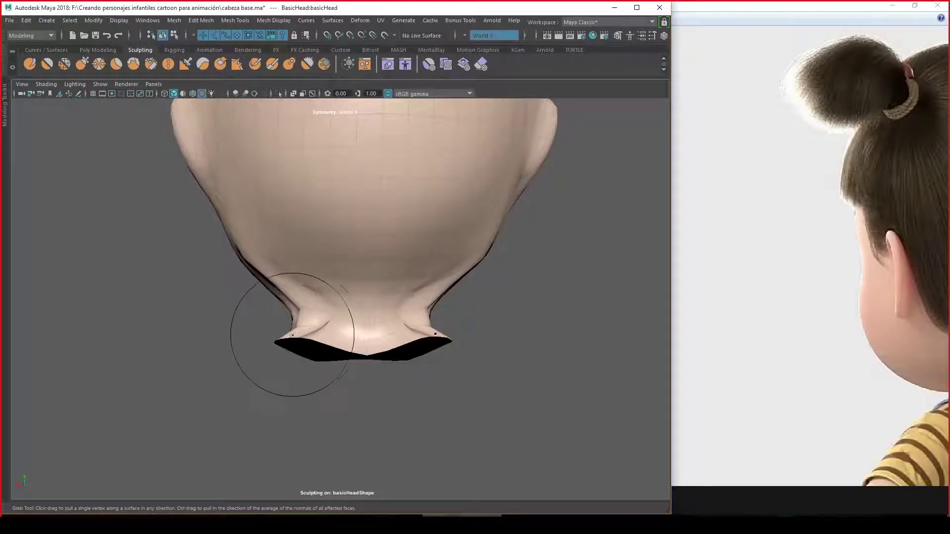
left_click_drag(292, 335, 296, 341)
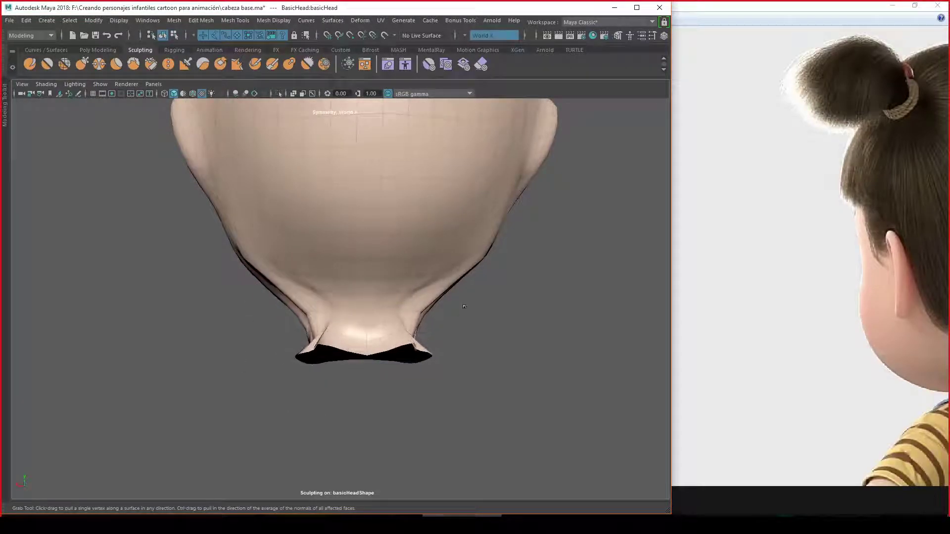
key("space")
left_click_drag(478, 314, 438, 281)
scroll(437, 281, "up", 3)
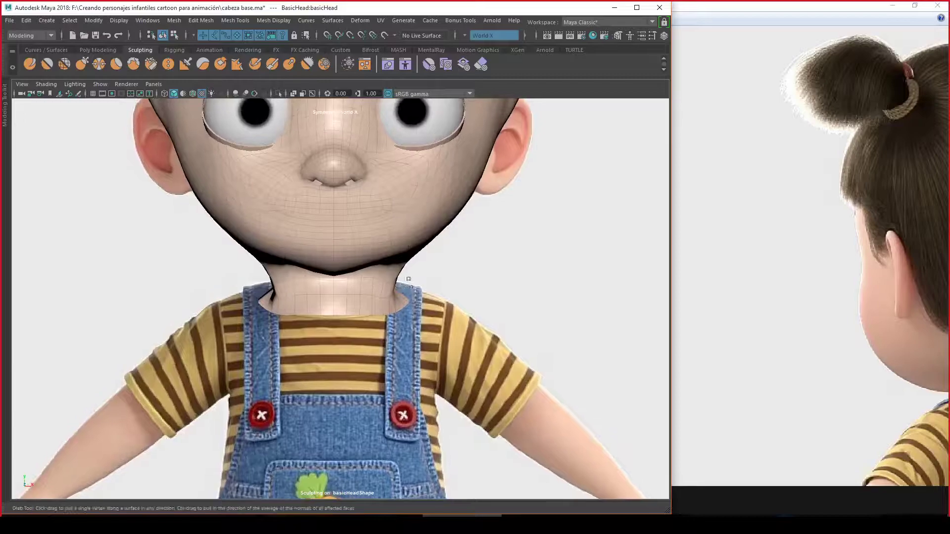
key("4")
scroll(410, 287, "up", 2)
scroll(411, 287, "up", 3)
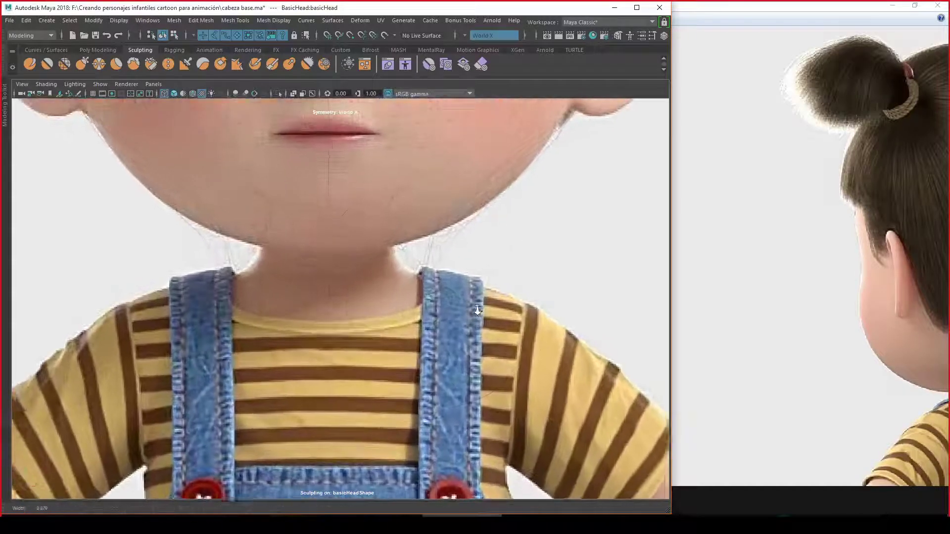
key("5")
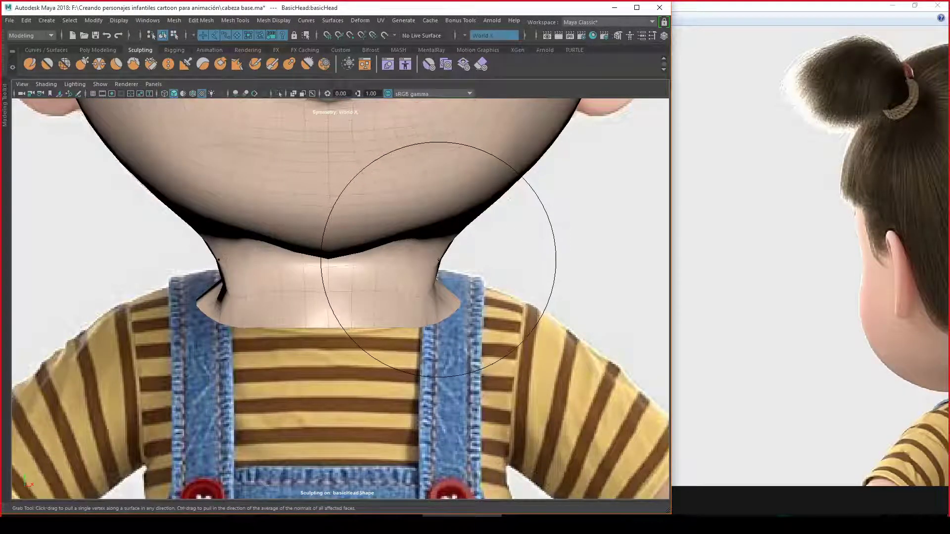
mouse_move(439, 259)
left_mouse_down()
mouse_move(398, 251)
mouse_move(375, 267)
mouse_move(431, 307)
left_mouse_up()
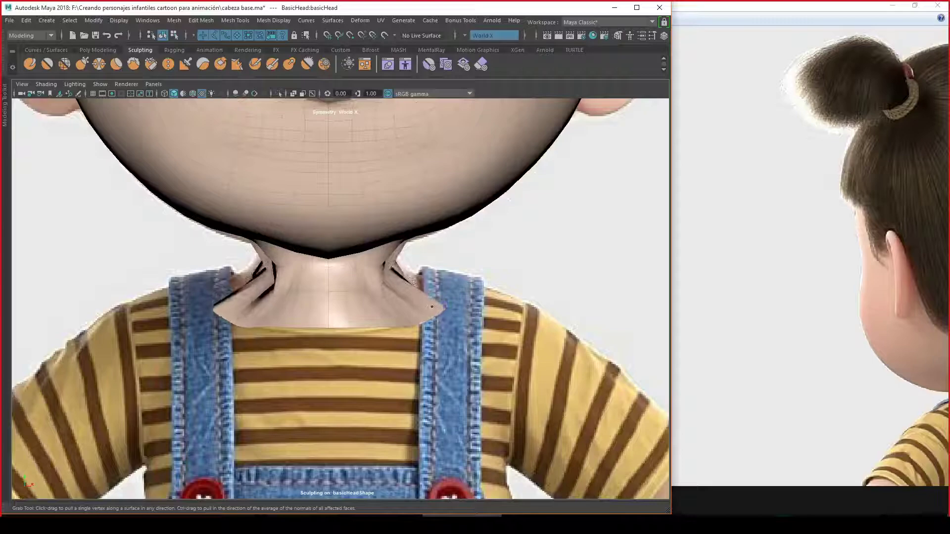
- Return to perspective, orbit around the neck, and smooth out bumps on its surface
key("space")
left_click_drag(478, 265, 475, 250)
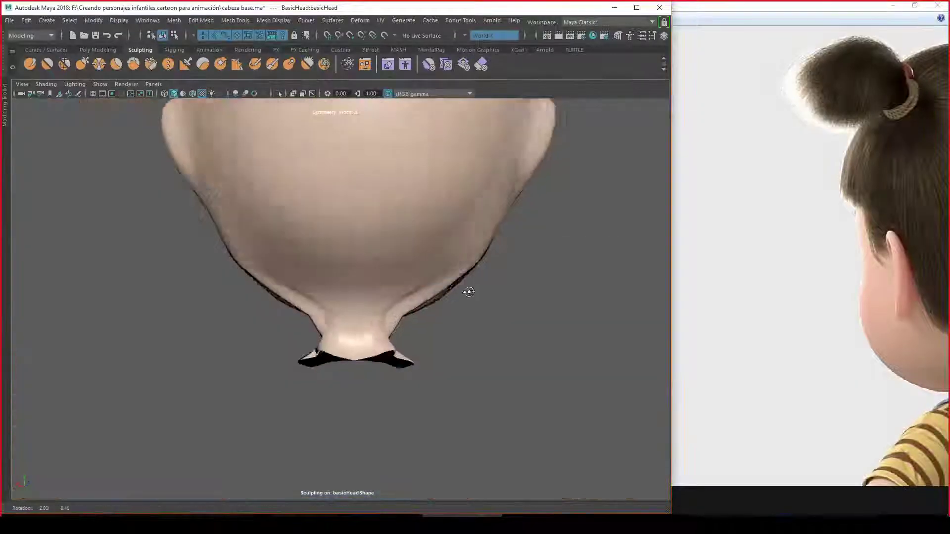
mouse_move(466, 290)
left_mouse_down("alt")
mouse_move(397, 296)
mouse_move(414, 265)
mouse_move(487, 254)
mouse_move(435, 291)
mouse_move(401, 297)
mouse_move(378, 282)
mouse_move(371, 392)
mouse_move(413, 286)
mouse_move(376, 299)
left_mouse_up("alt")
scroll(435, 291, "up", 3)
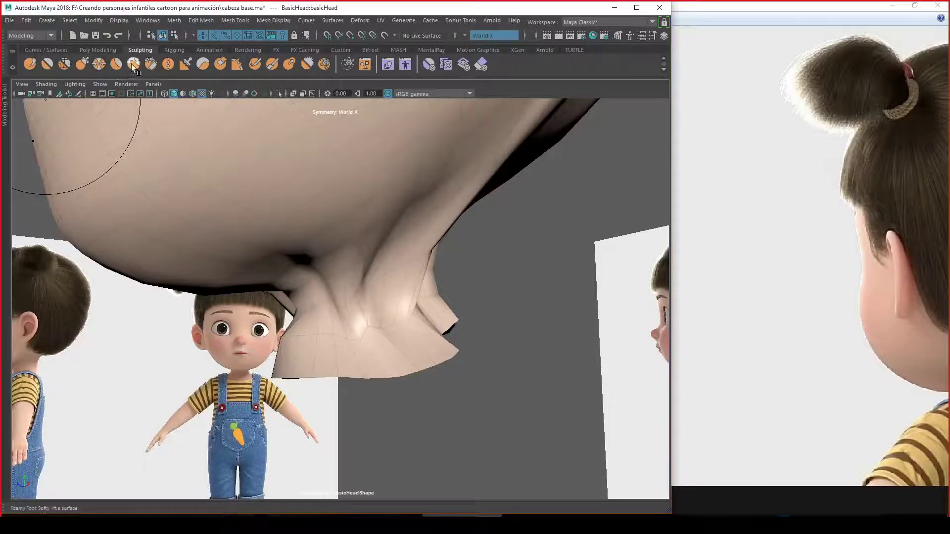
left_click_drag(394, 263, 388, 297, "alt")
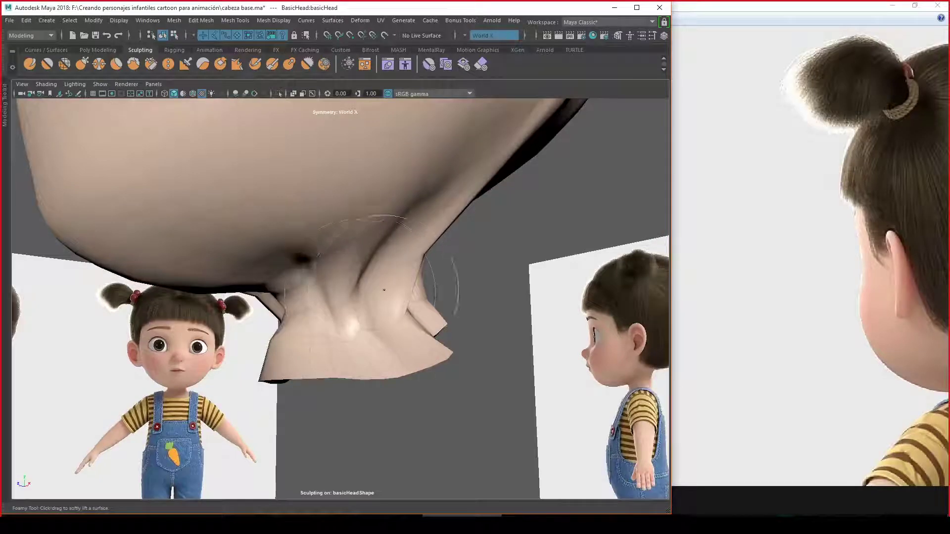
left_click_drag(370, 299, 381, 277, "alt")
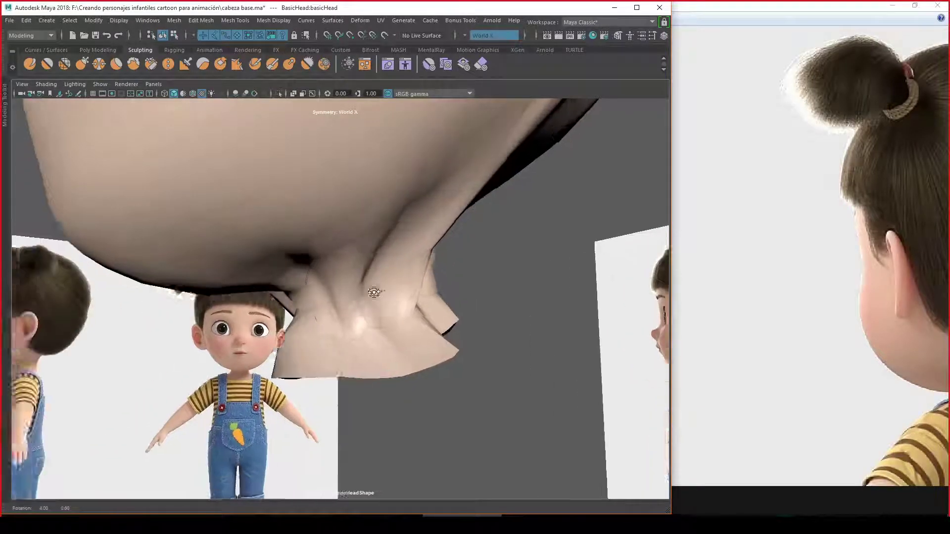
right_click_drag(381, 277, 381, 305, "shift")
left_click_drag(381, 305, 277, 297, "alt")
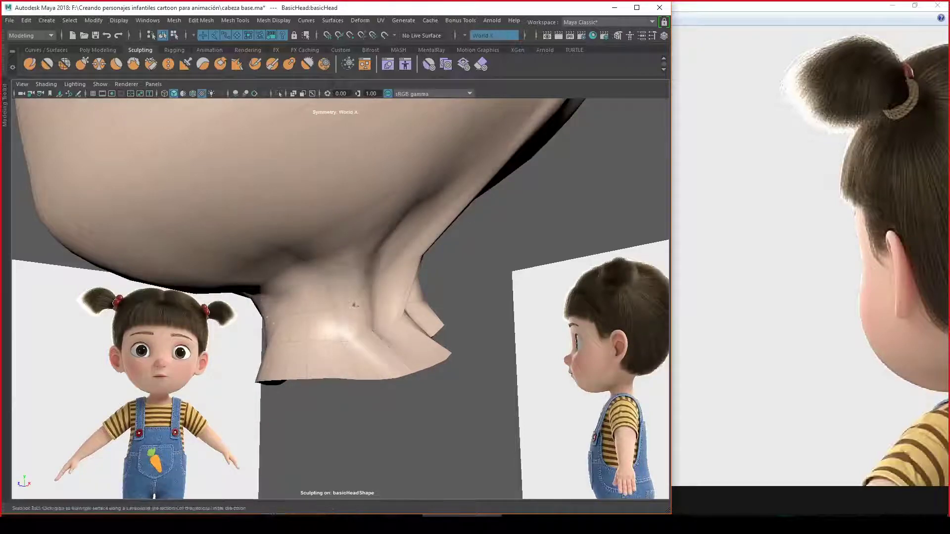
mouse_move(367, 301)
left_mouse_down("alt")
mouse_move(411, 276)
mouse_move(394, 302)
left_mouse_up("alt")
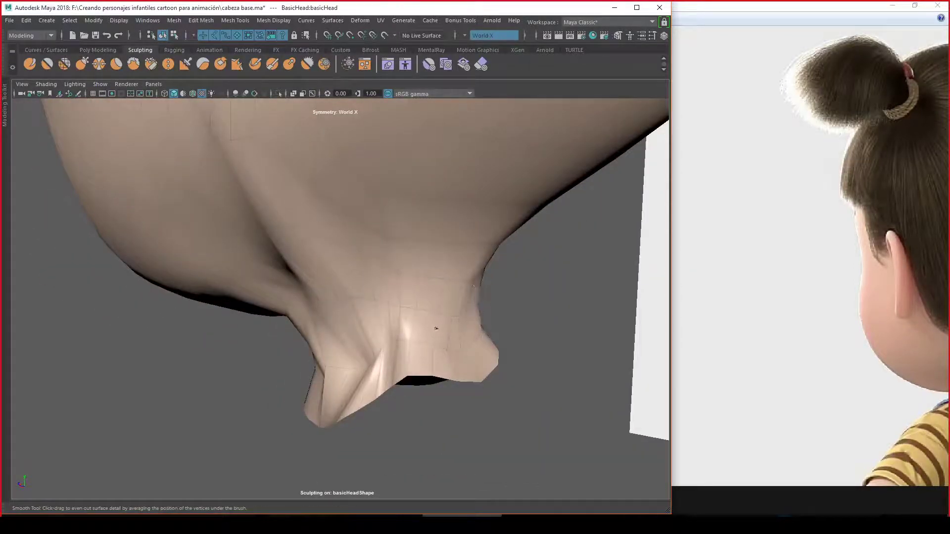
mouse_move(377, 313)
left_mouse_down()
mouse_move(366, 346)
mouse_move(347, 352)
left_mouse_up()
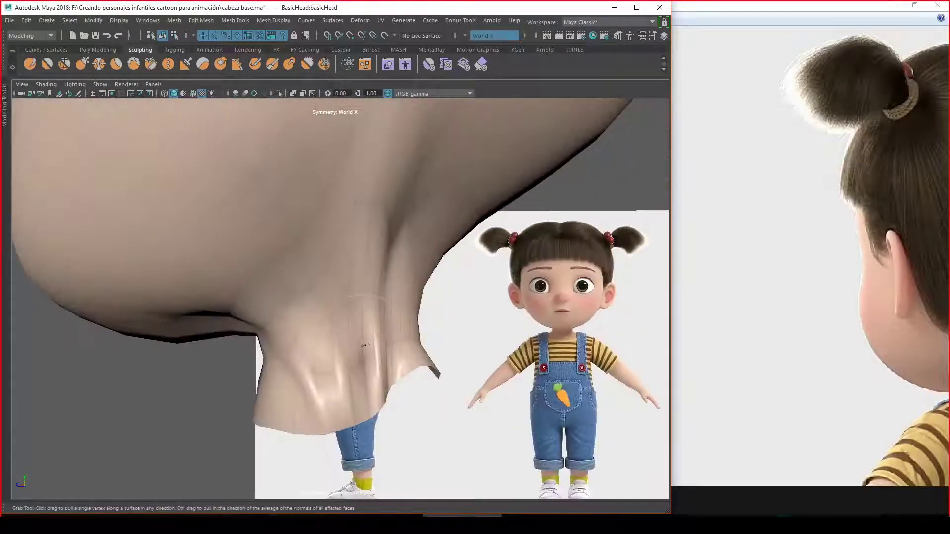
- Orbit around the head and under the chin to compare the neck with the references
left_click_drag(392, 318, 366, 296, "alt")
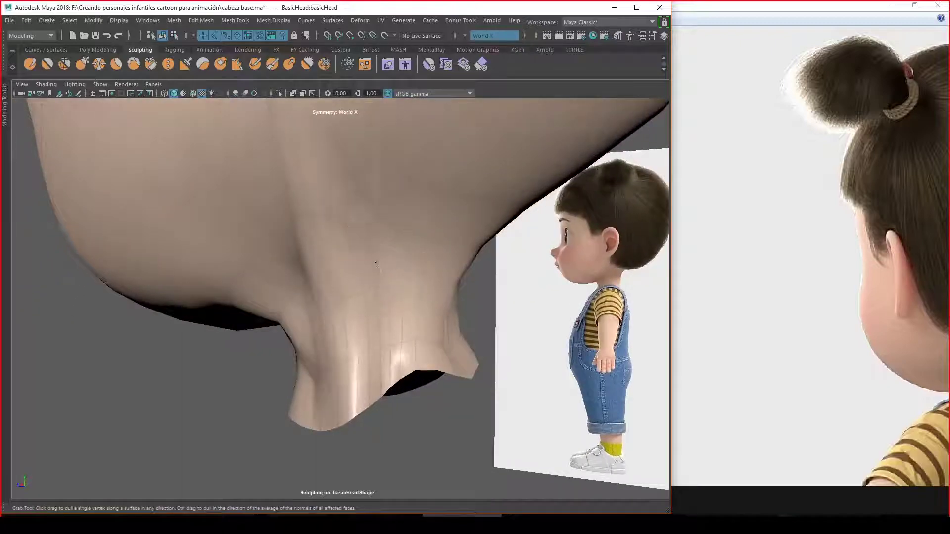
mouse_move(376, 263)
left_mouse_down("alt")
mouse_move(365, 282)
mouse_move(378, 191)
left_mouse_up("alt")
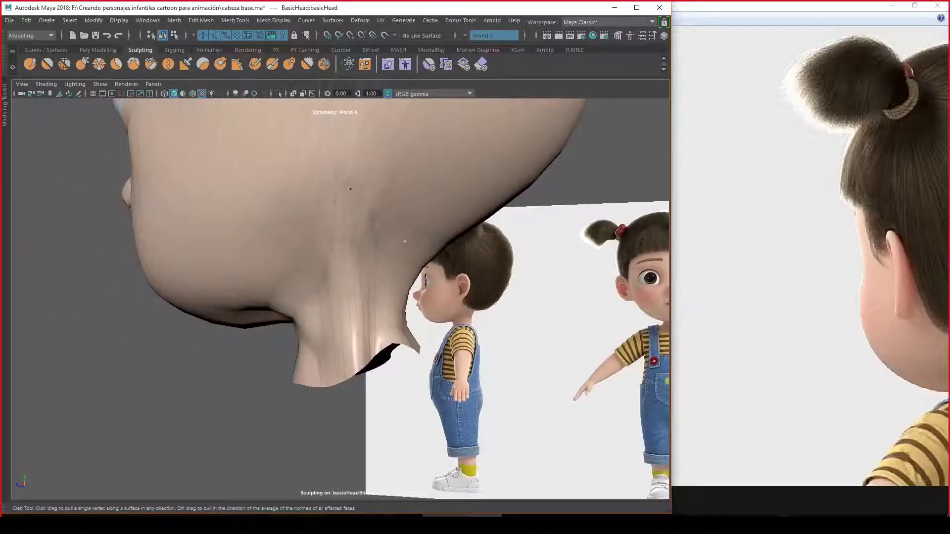
left_click_drag(397, 224, 329, 204, "alt")
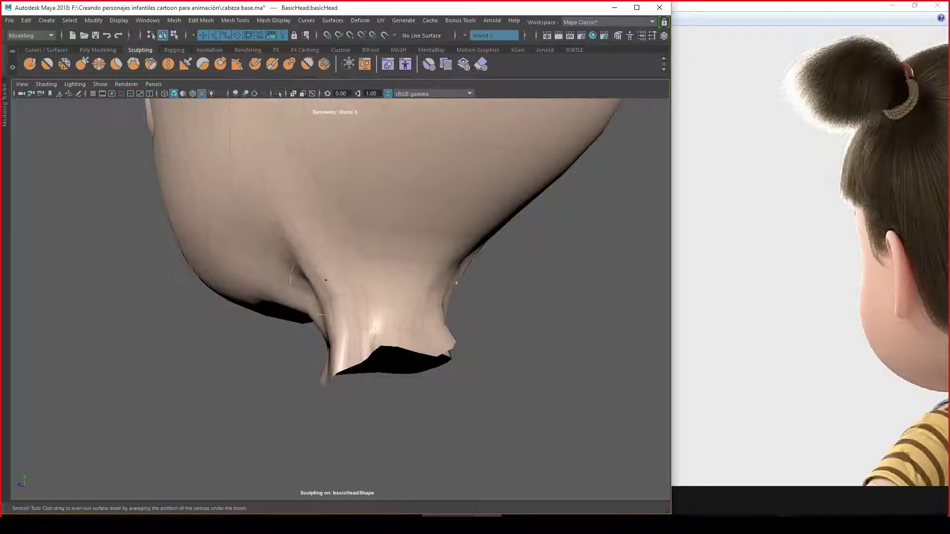
left_click_drag(326, 280, 355, 263, "alt")
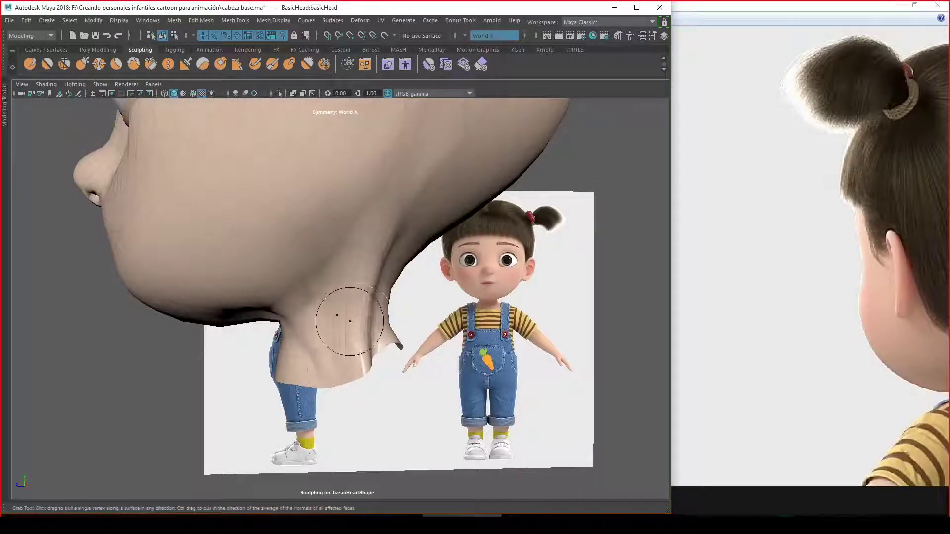
mouse_move(350, 321)
left_mouse_down("alt")
mouse_move(318, 307)
mouse_move(324, 293)
left_mouse_up("alt")
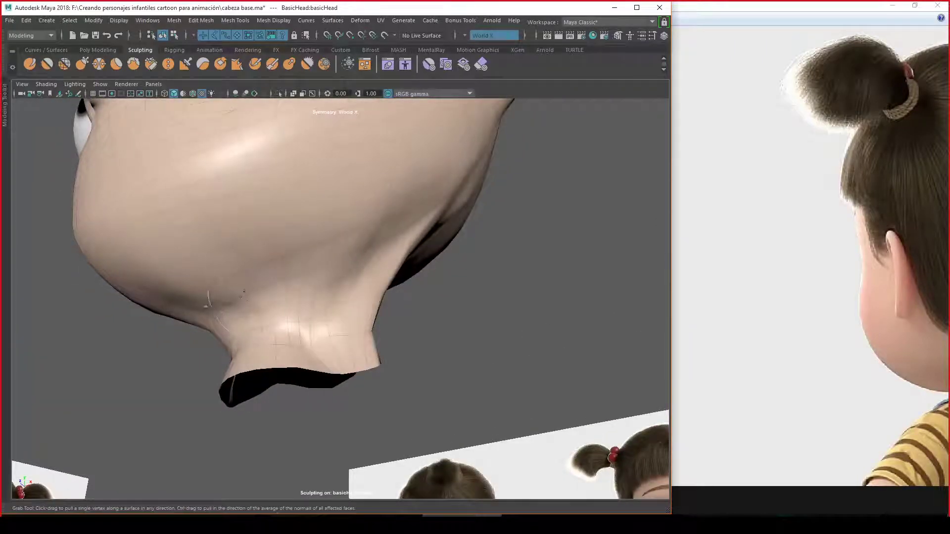
left_click_drag(315, 310, 274, 352, "alt")
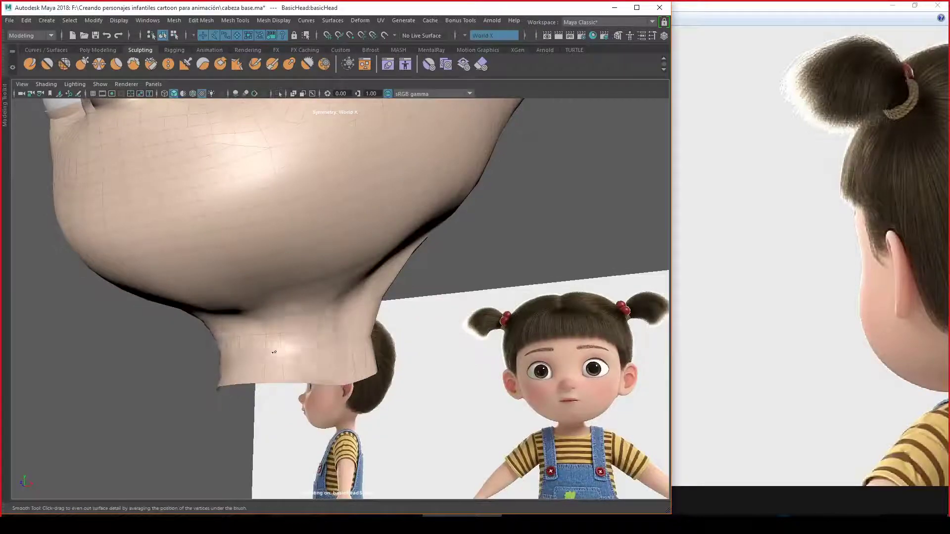
mouse_move(548, 318)
left_mouse_down("alt")
mouse_move(327, 279)
mouse_move(345, 324)
mouse_move(336, 309)
left_mouse_up("alt")
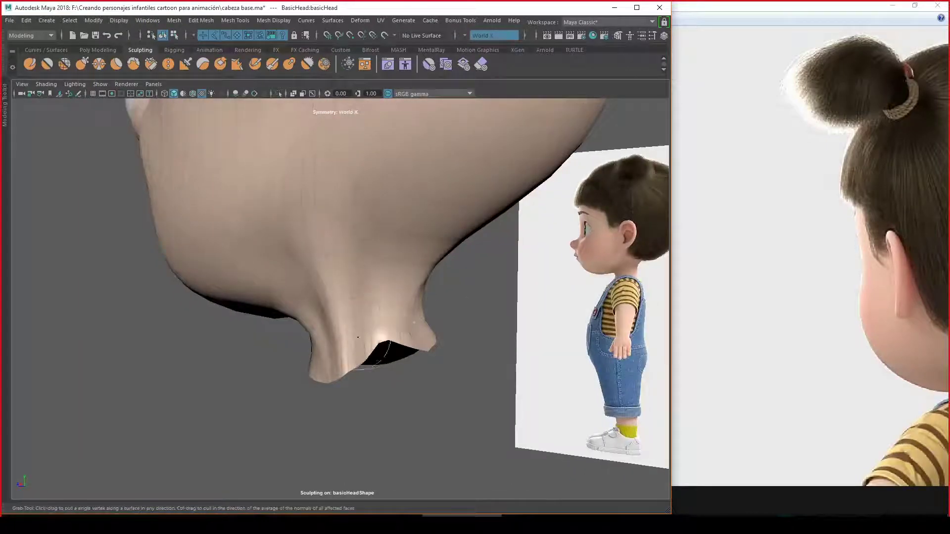
mouse_move(344, 342)
left_mouse_down("alt")
mouse_move(401, 301)
mouse_move(381, 277)
left_mouse_up("alt")
right_click_drag(382, 259, 424, 276)
left_click_drag(424, 275, 378, 315, "alt")
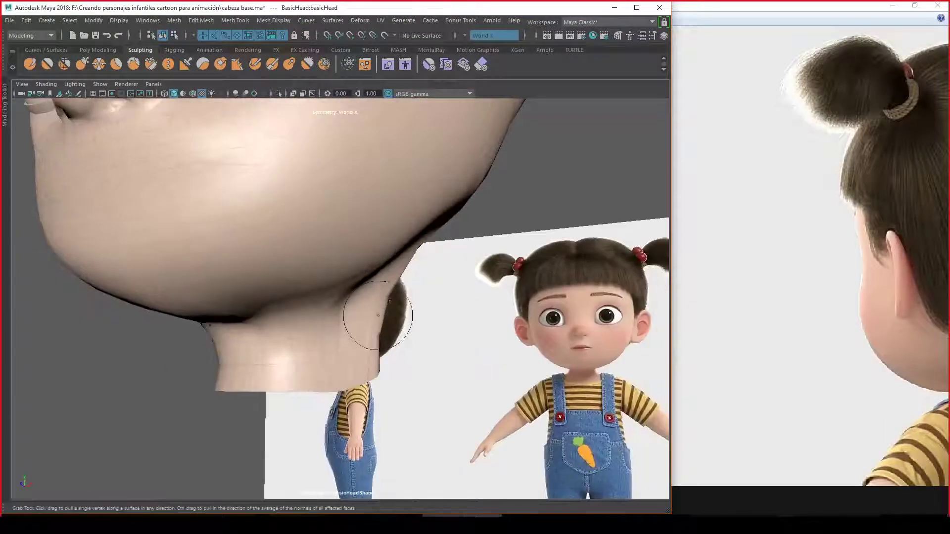
mouse_move(478, 306)
left_mouse_down("alt")
mouse_move(301, 312)
mouse_move(331, 299)
left_mouse_up("alt")
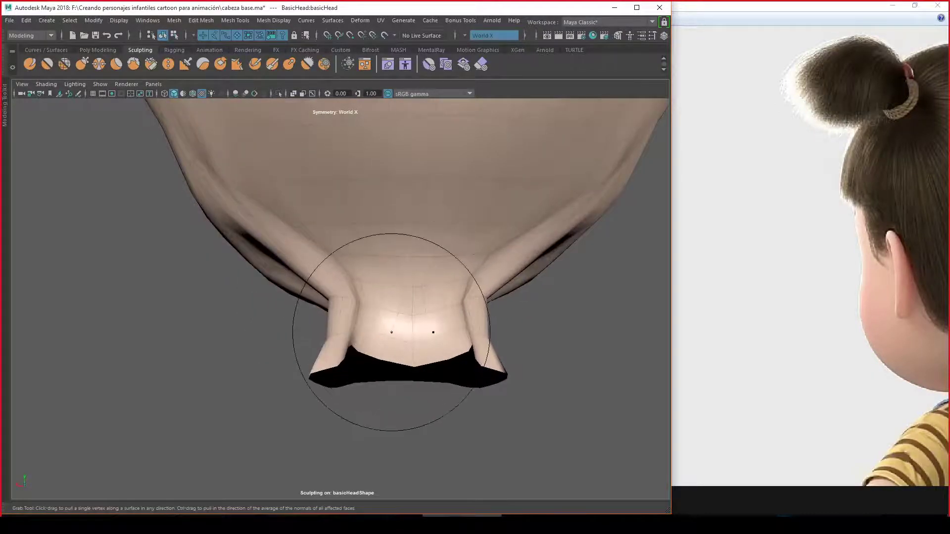
- Pull the front of the neck slightly and orbit to compare it with the side reference
left_click_drag(397, 305, 388, 302, "alt")
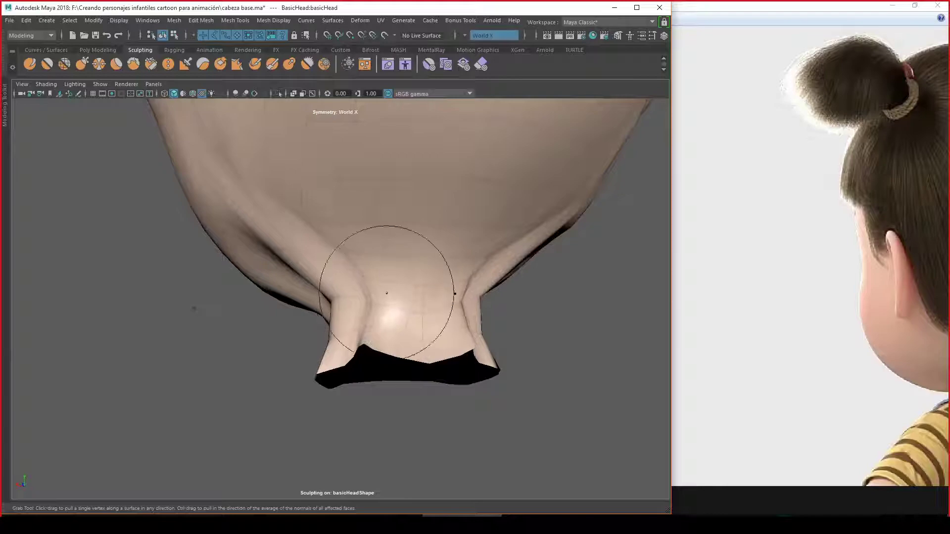
left_click_drag(377, 337, 368, 358)
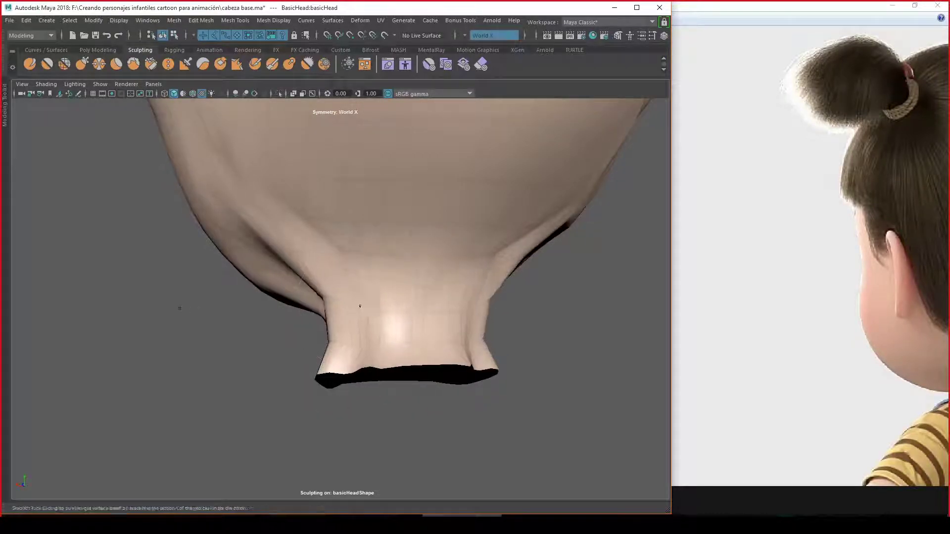
left_click_drag(360, 306, 364, 303, "alt")
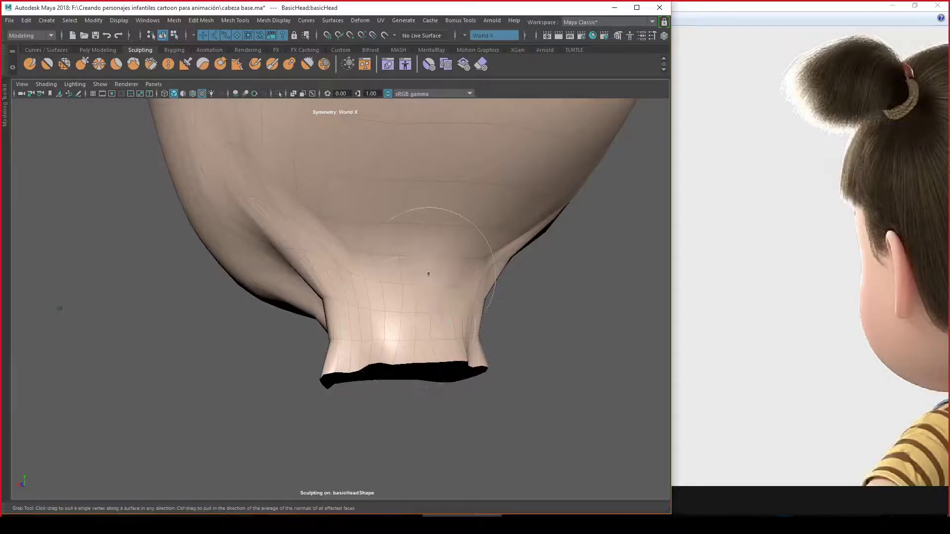
left_click_drag(363, 291, 352, 257, "alt")
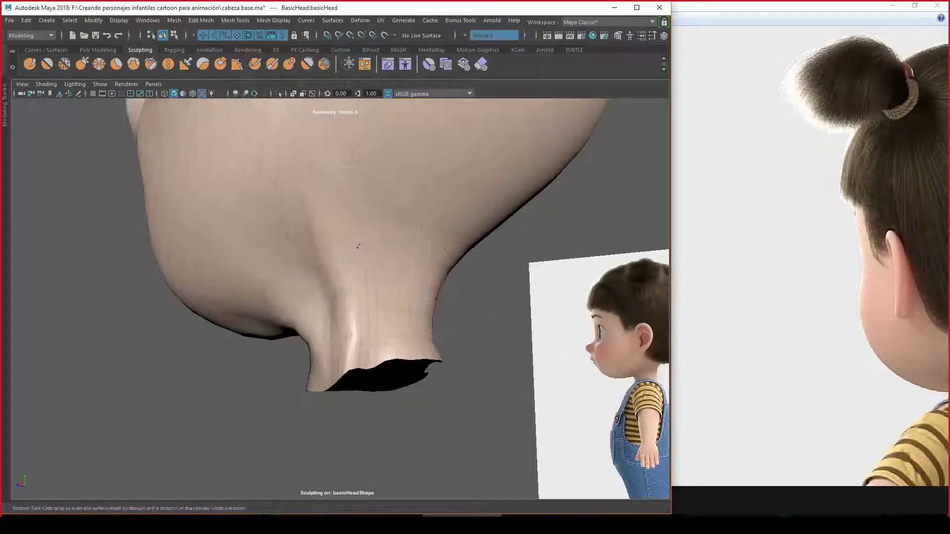
left_click_drag(352, 290, 334, 282, "alt")
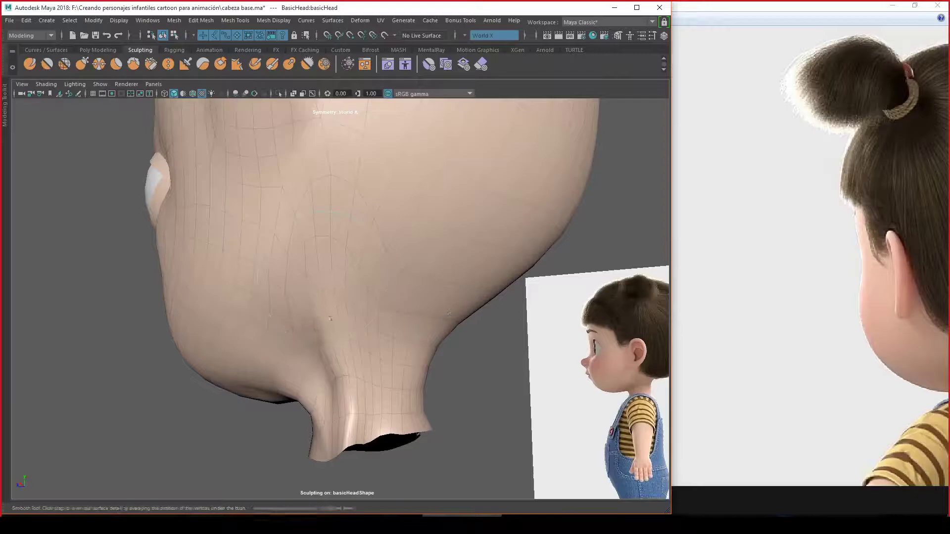
mouse_move(330, 319)
left_mouse_down("alt")
mouse_move(394, 328)
mouse_move(373, 350)
mouse_move(444, 251)
left_mouse_up("alt")
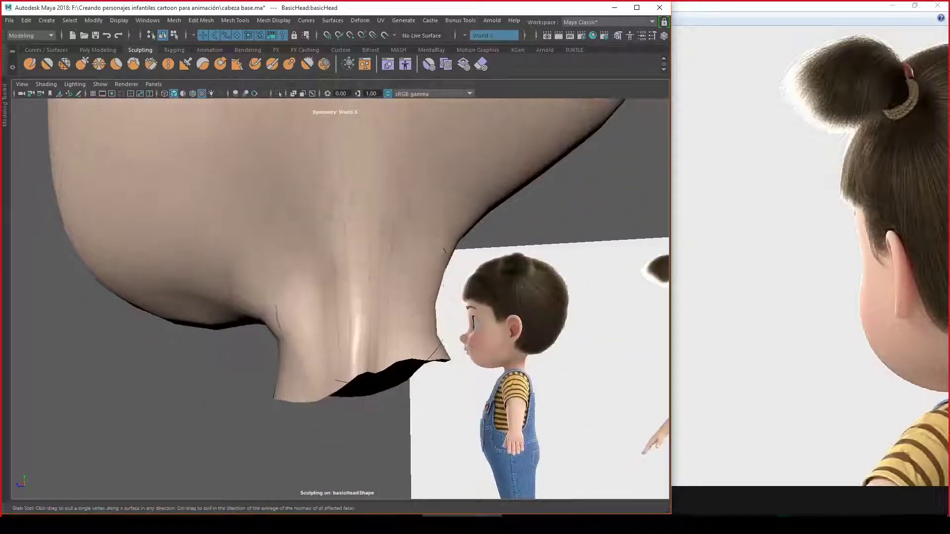
left_click_drag(371, 307, 339, 292, "alt")
right_click(393, 276)
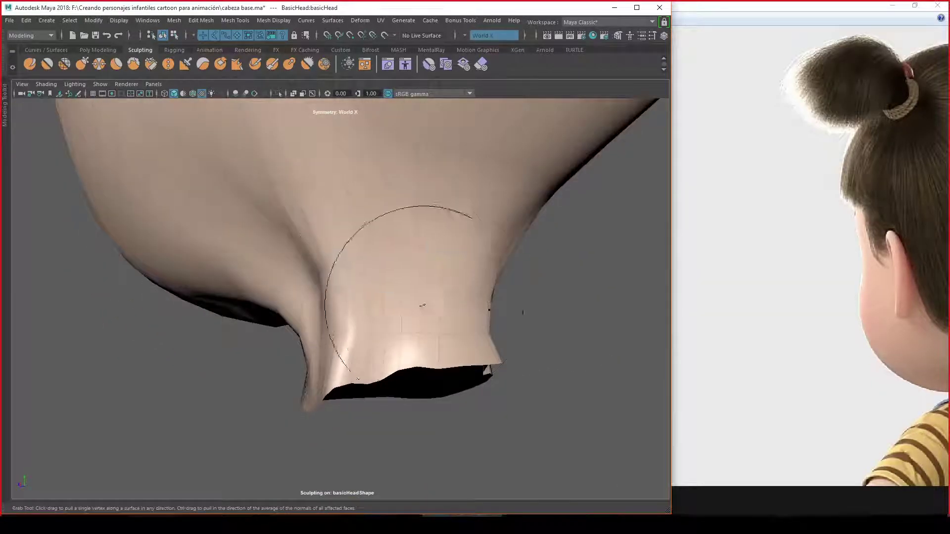
- Resize the brush and pull the left neck crease along with its mirrored side
mouse_move(423, 305)
left_mouse_down("alt")
mouse_move(382, 318)
mouse_move(384, 295)
mouse_move(369, 291)
left_mouse_up("alt")
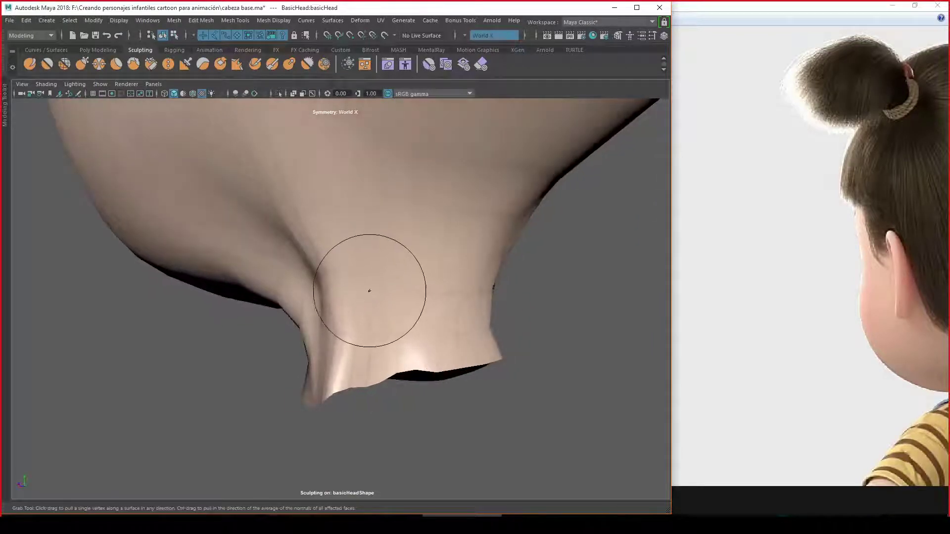
left_click_drag(389, 322, 373, 337, "alt")
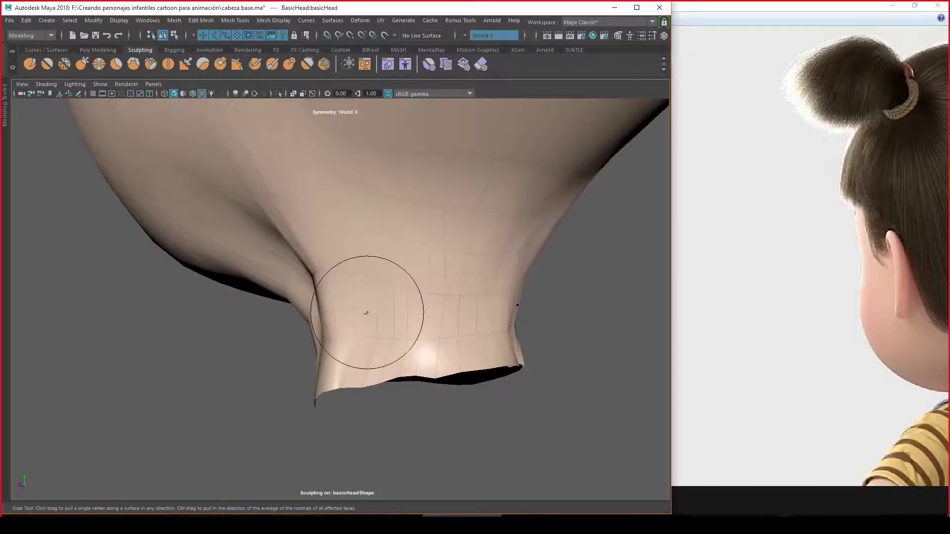
mouse_move(358, 320)
left_mouse_down("alt")
mouse_move(354, 292)
mouse_move(333, 294)
mouse_move(293, 325)
mouse_move(305, 299)
mouse_move(329, 313)
left_mouse_up("alt")
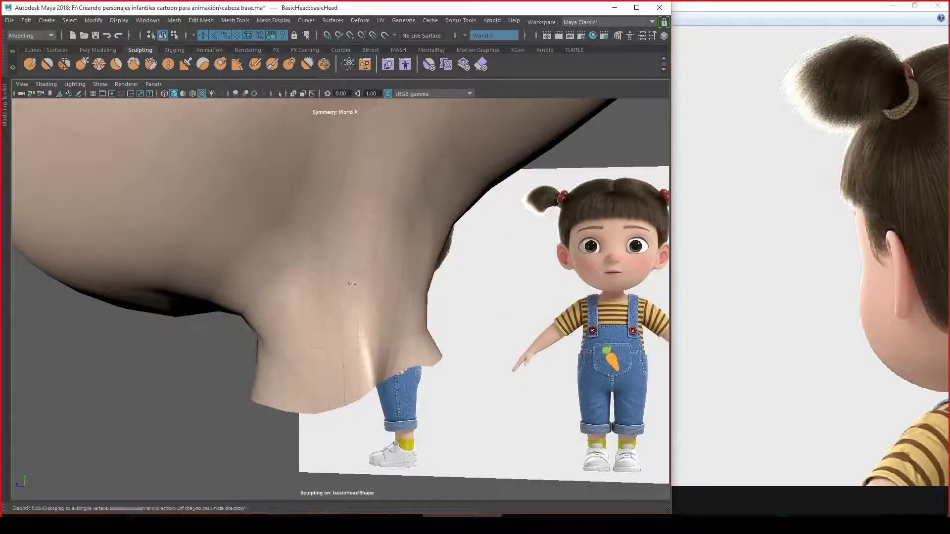
mouse_move(352, 284)
left_mouse_down("alt")
mouse_move(354, 301)
mouse_move(369, 285)
mouse_move(346, 292)
mouse_move(313, 277)
mouse_move(311, 245)
mouse_move(280, 241)
mouse_move(312, 296)
left_mouse_up("alt")
left_click_drag(316, 338, 327, 332)
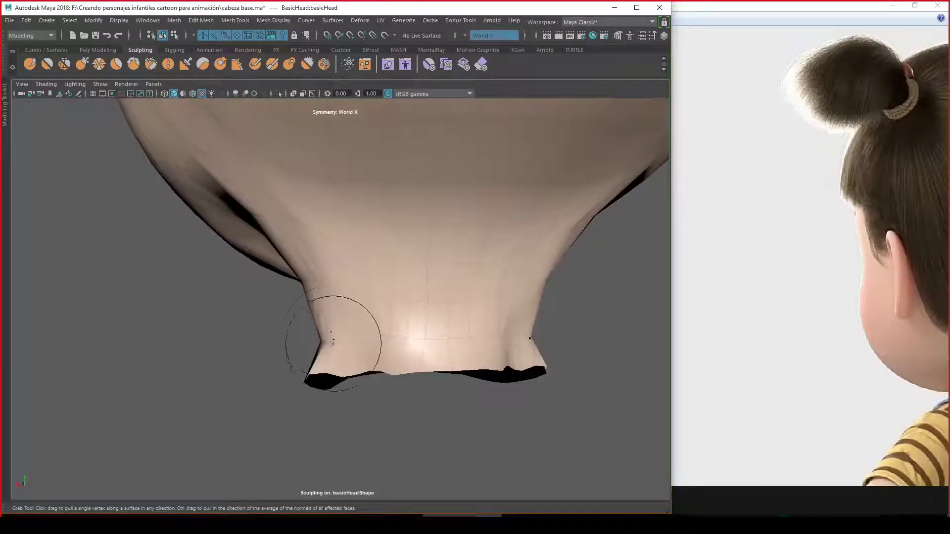
mouse_move(314, 271)
left_mouse_down()
mouse_move(276, 282)
mouse_move(357, 205)
left_mouse_up()
mouse_move(298, 223)
left_mouse_down("alt")
mouse_move(276, 248)
mouse_move(504, 287)
mouse_move(511, 248)
mouse_move(477, 382)
mouse_move(418, 313)
mouse_move(526, 254)
left_mouse_up("alt")
- Leave sculpting, switch to front view, and check the selected head in wireframe against the reference
key("q")
key("space")
left_click(527, 266)
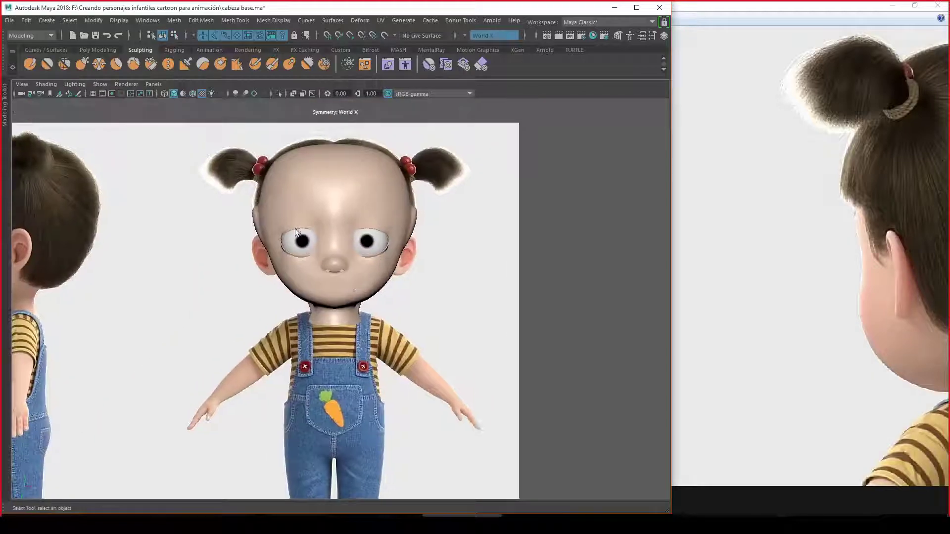
mouse_move(364, 268)
right_mouse_down("alt")
mouse_move(379, 312)
mouse_move(412, 349)
mouse_move(464, 295)
right_mouse_up("alt")
left_click(377, 317)
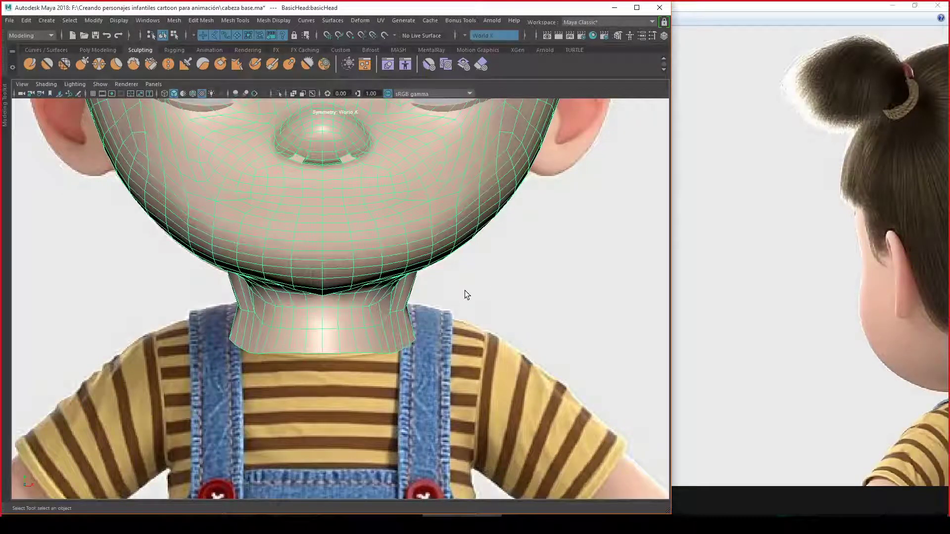
key("4")
key("5")
- Return to perspective, put the head mesh into edge mode, and orbit the neck against the side reference
key("space")
left_click(464, 297)
mouse_move(461, 302)
left_mouse_down("alt")
mouse_move(337, 319)
mouse_move(376, 297)
left_mouse_up("alt")
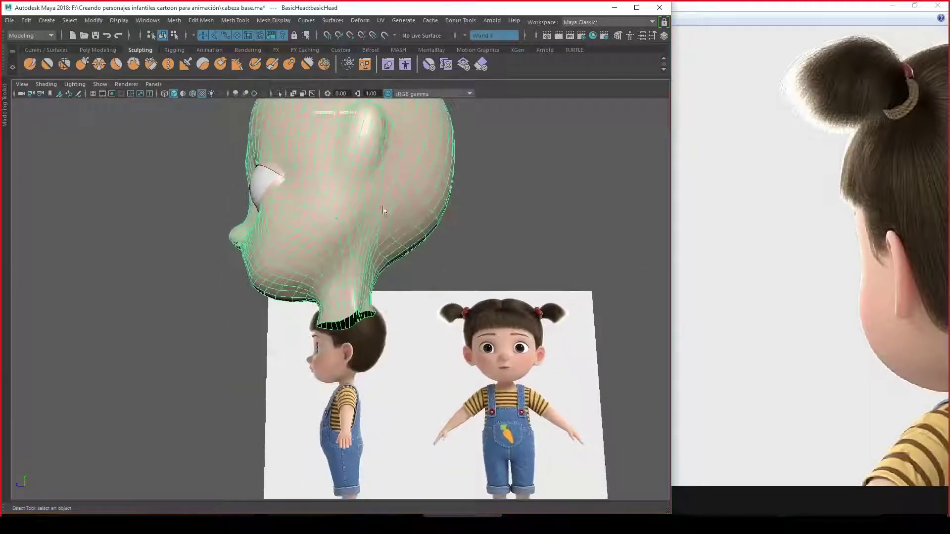
right_click_drag(376, 297, 441, 282, "alt")
left_click_drag(441, 282, 450, 290, "alt")
right_click(426, 241)
left_click(428, 229)
scroll(409, 292, "up", 2)
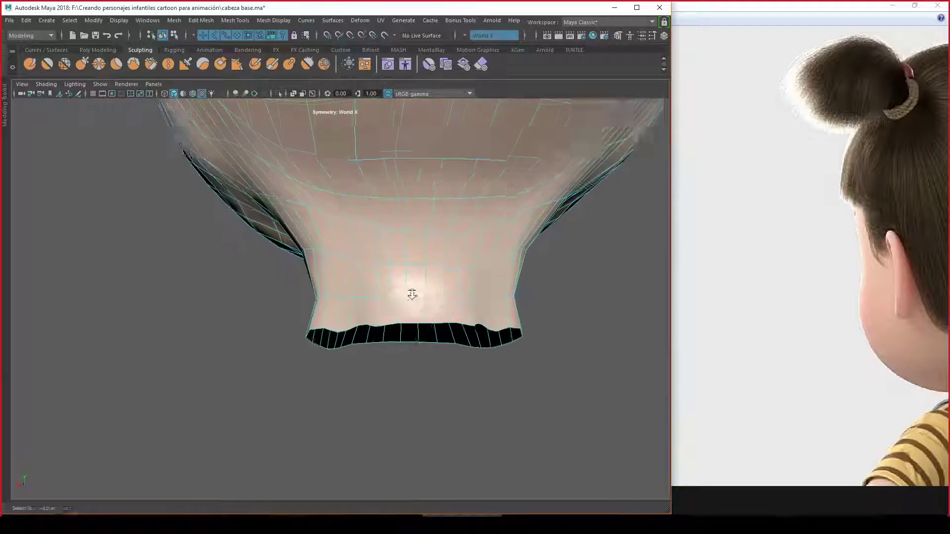
mouse_move(389, 297)
left_mouse_down("alt")
mouse_move(331, 287)
mouse_move(439, 308)
left_mouse_up("alt")
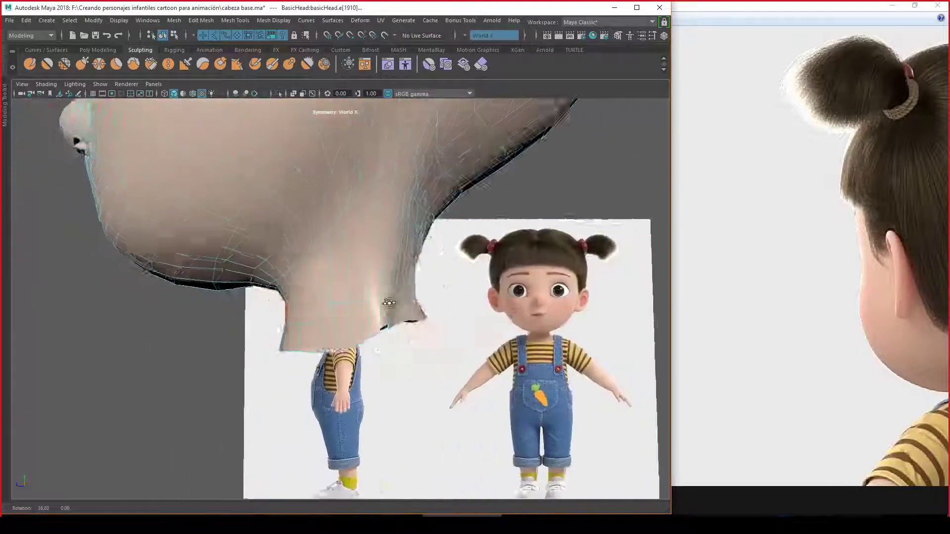
mouse_move(487, 290)
right_mouse_down()
mouse_move(488, 255)
mouse_move(432, 258)
right_mouse_up()
- Turn off symmetry and scale the selected neck edges sideways in a close front view
mouse_move(432, 258)
left_mouse_down("alt")
mouse_move(479, 259)
mouse_move(485, 307)
left_mouse_up("alt")
key("r")
key("space")
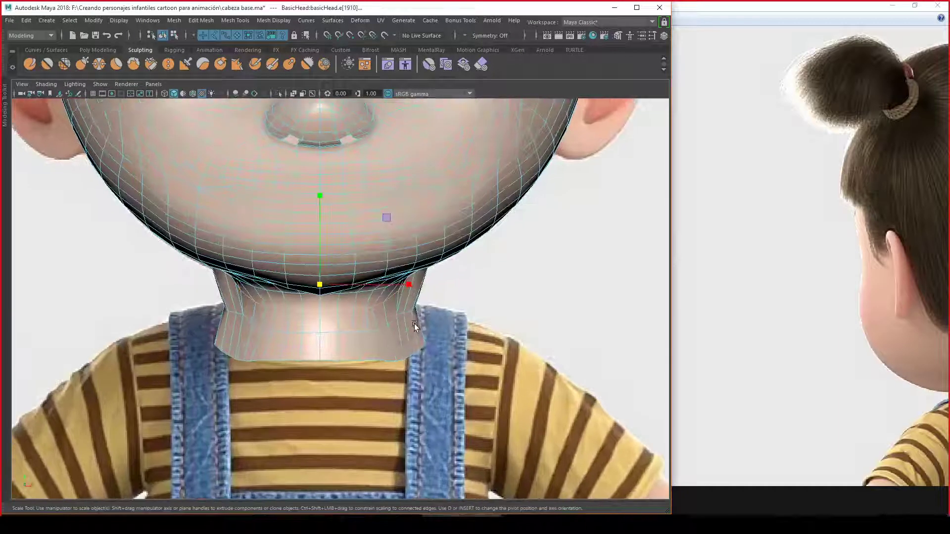
scroll(414, 324, "up", 2)
right_click_drag(217, 247, 397, 312, "alt")
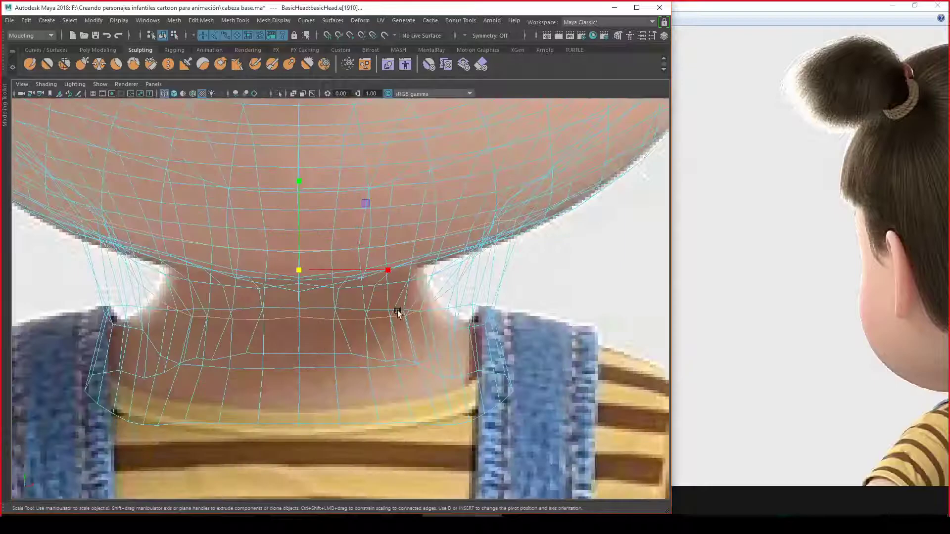
left_click(389, 270)
key("space")
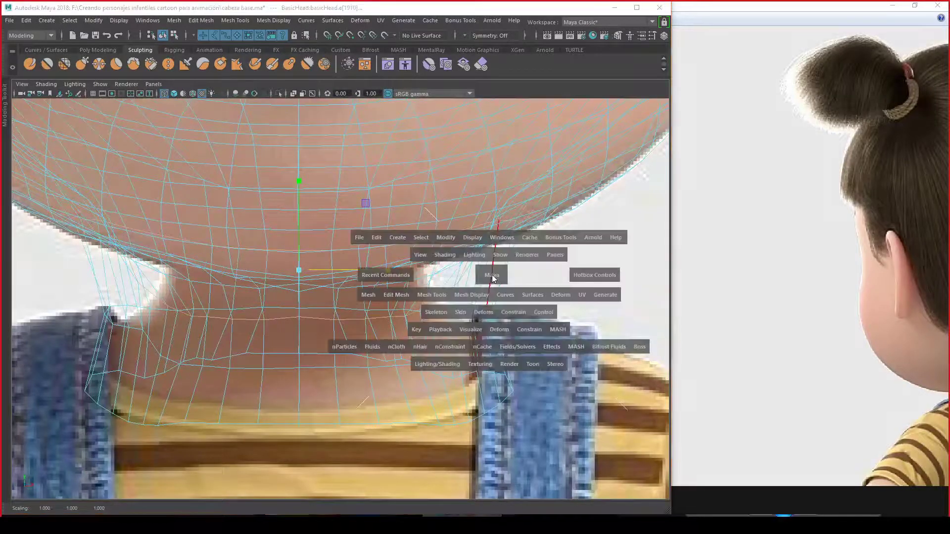
mouse_move(492, 278)
left_mouse_down()
mouse_move(484, 295)
mouse_move(445, 294)
mouse_move(431, 269)
left_mouse_up()
key("alt+x")
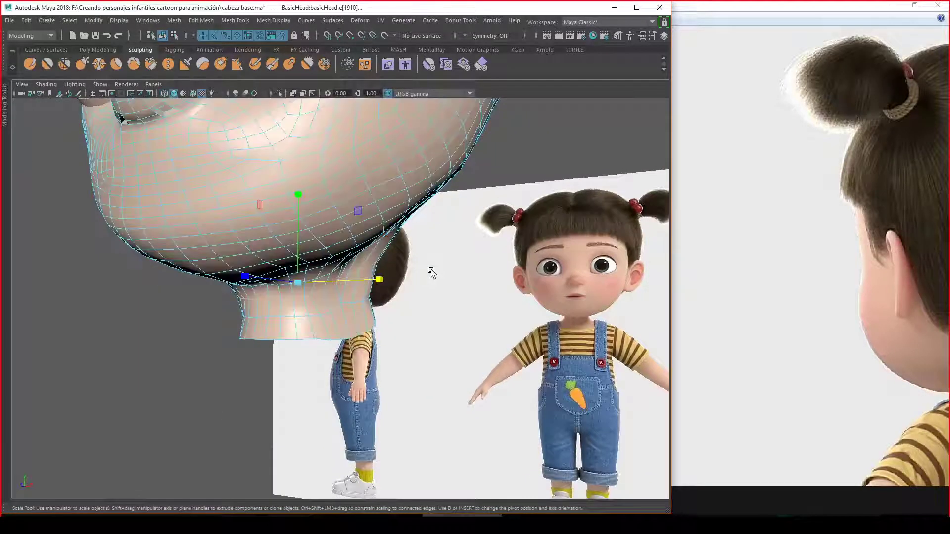
- Narrow the top of the neck, then scale its edges vertically over the see-through front reference
key("bracketleft")
key("bracketleft")
scroll(472, 278, "up", 3)
key("space")
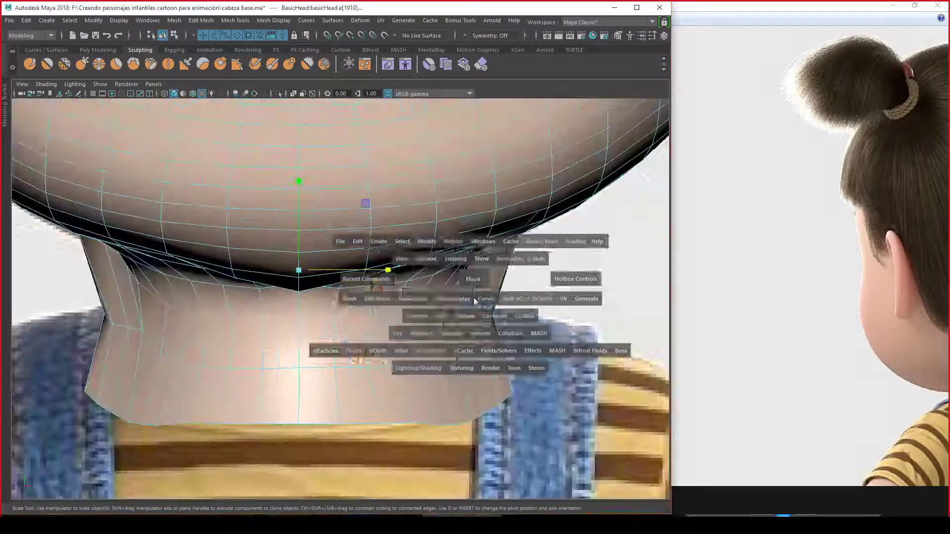
mouse_move(391, 270)
left_mouse_down()
mouse_move(364, 271)
mouse_move(376, 275)
left_mouse_up()
key("alt+x")
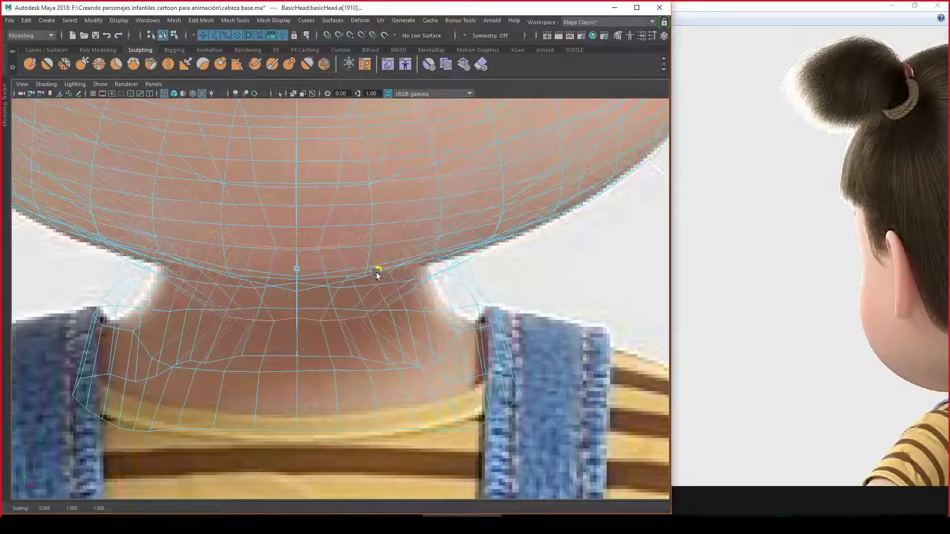
key("space")
mouse_move(445, 292)
left_mouse_down()
mouse_move(471, 302)
mouse_move(308, 298)
mouse_move(537, 289)
mouse_move(409, 293)
mouse_move(439, 277)
mouse_move(414, 282)
left_mouse_up()
scroll(446, 291, "up", 3)
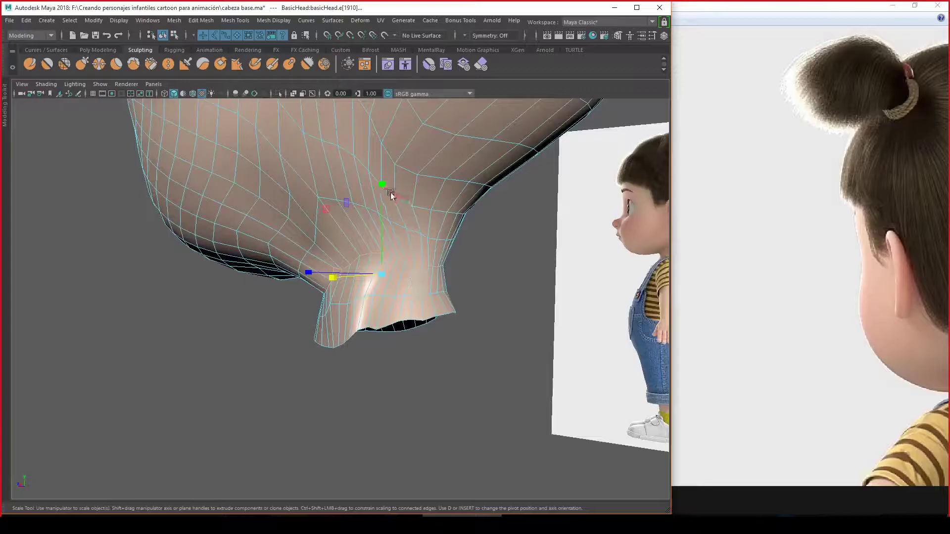
left_click_drag(390, 192, 384, 195)
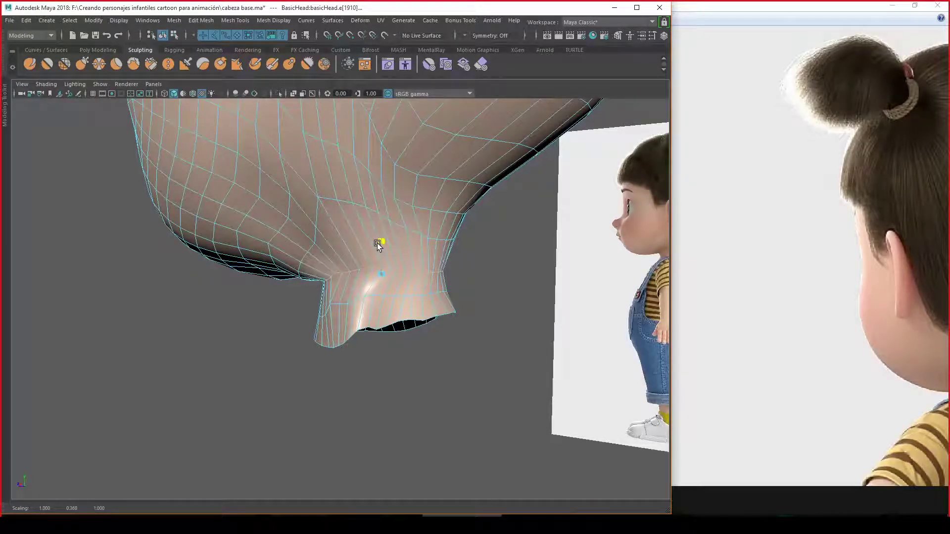
- Compare the neck with the character reference from low perspective and front views
mouse_move(377, 242)
left_mouse_down("alt")
mouse_move(424, 257)
mouse_move(501, 254)
mouse_move(386, 260)
mouse_move(383, 292)
mouse_move(496, 284)
mouse_move(384, 286)
mouse_move(330, 310)
left_mouse_up("alt")
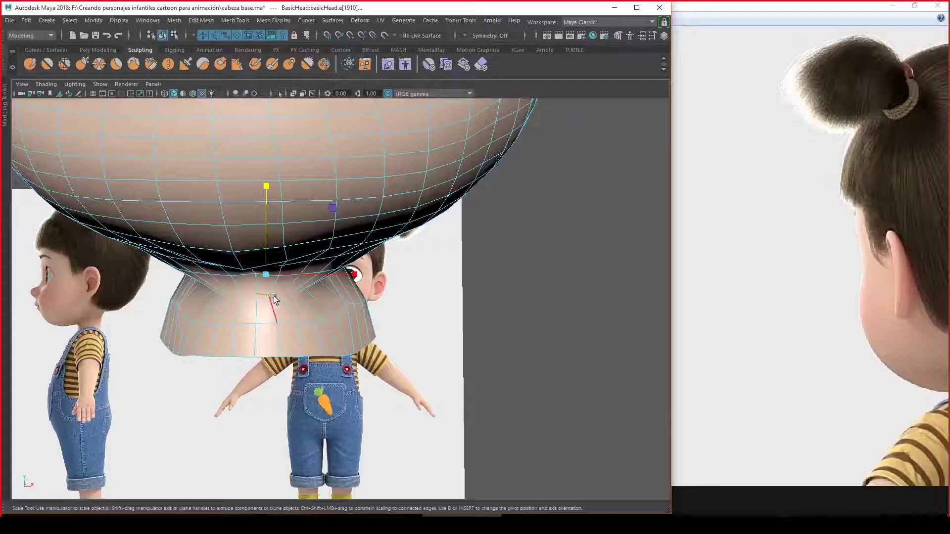
mouse_move(244, 298)
left_mouse_down("alt")
mouse_move(418, 259)
mouse_move(498, 260)
mouse_move(427, 256)
left_mouse_up("alt")
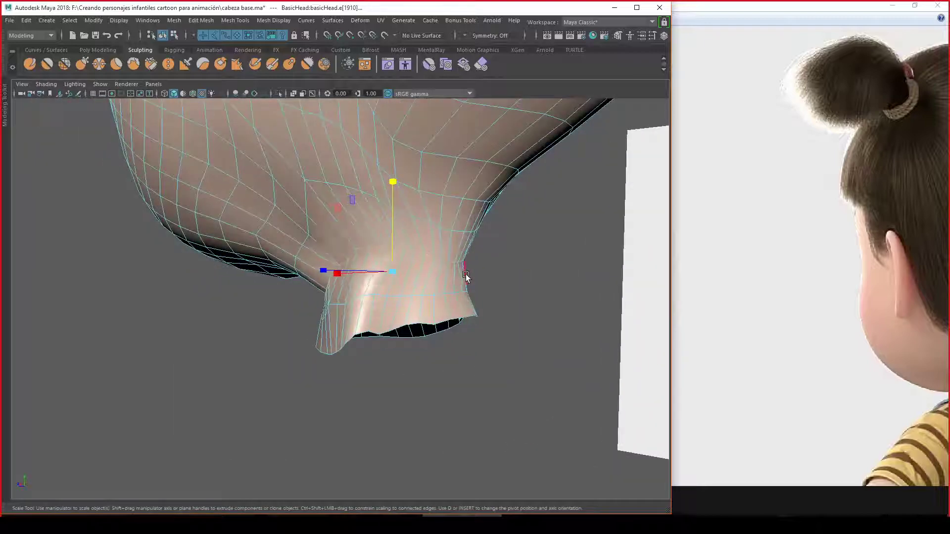
key("space")
left_click_drag(487, 247, 476, 314)
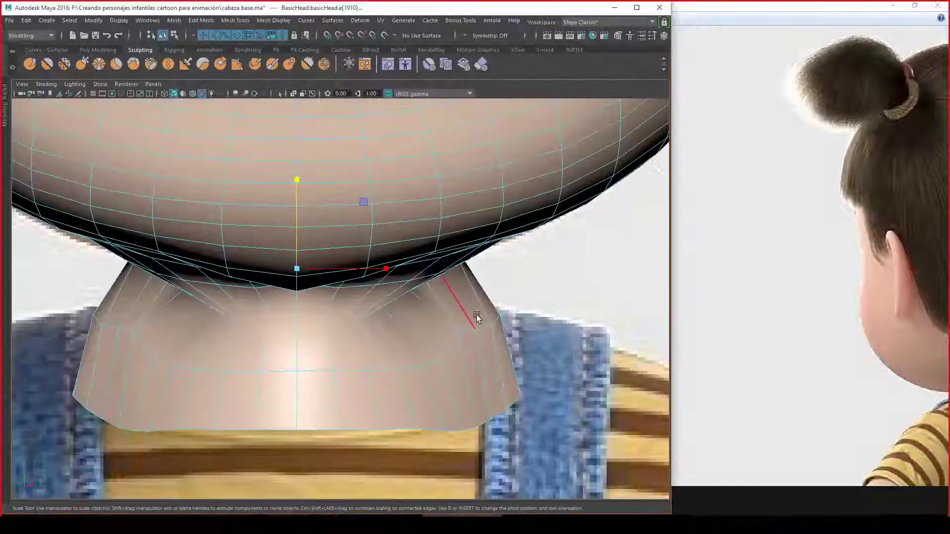
scroll(495, 308, "up", 3)
scroll(495, 308, "down", 5)
scroll(369, 307, "up", 1)
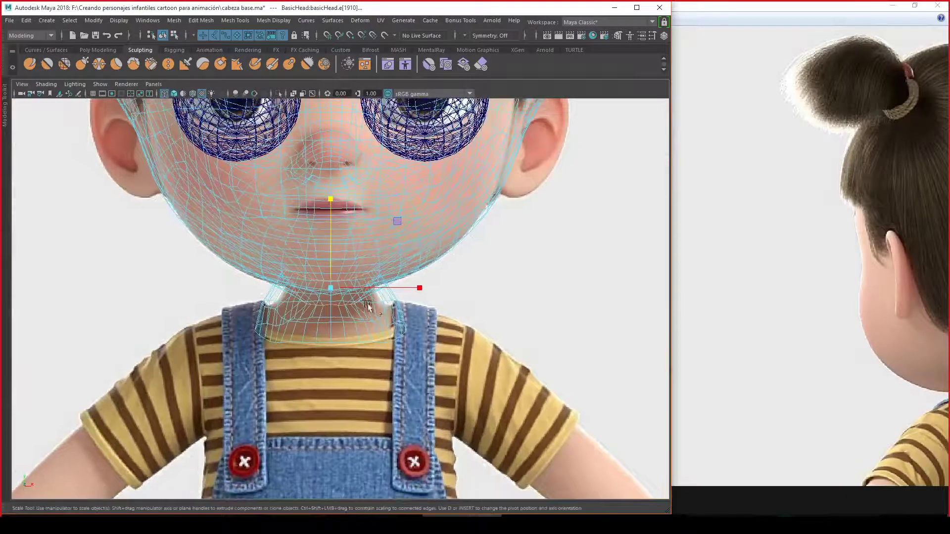
scroll(335, 323, "up", 2)
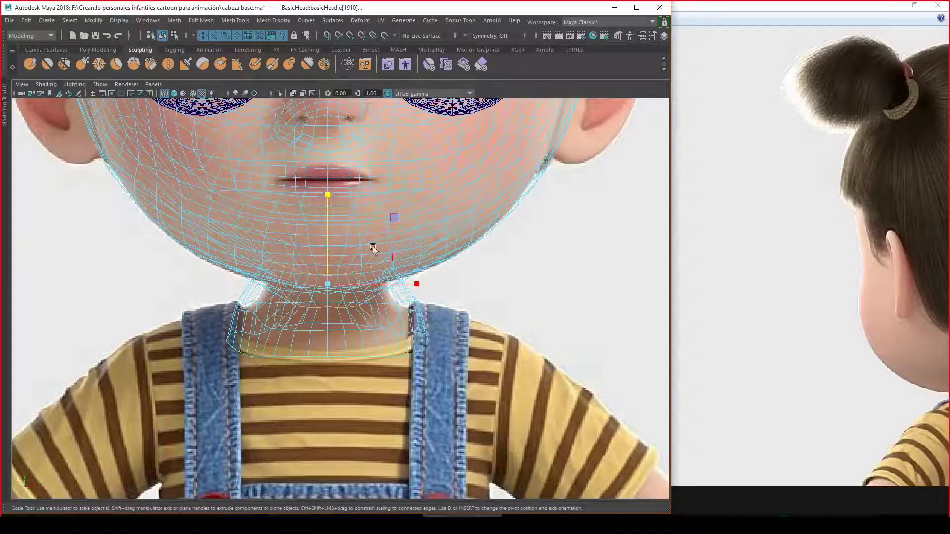
key("space")
mouse_move(493, 282)
left_mouse_down()
mouse_move(458, 281)
mouse_move(494, 278)
mouse_move(385, 214)
mouse_move(386, 239)
left_mouse_up()
scroll(458, 282, "up", 3)
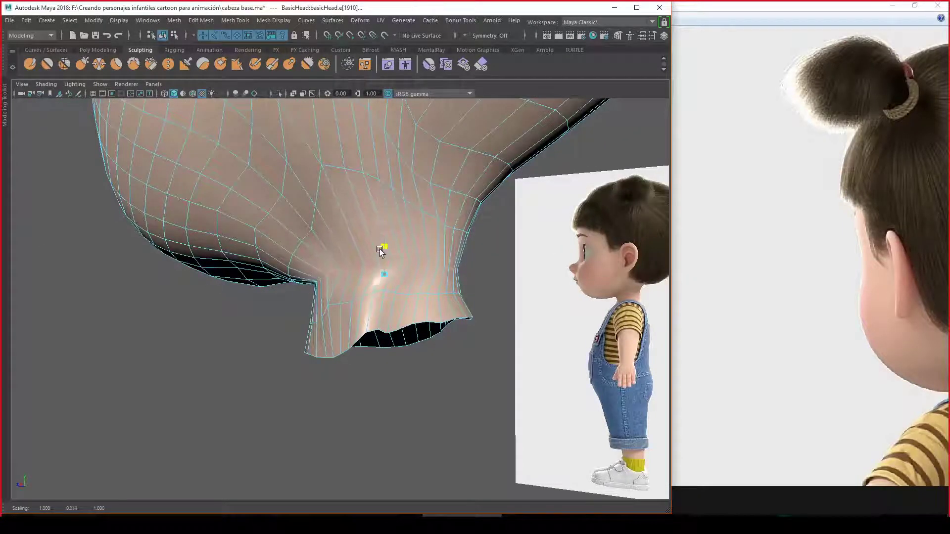
- Stretch the neck vertices vertically, check from the front, and return the head to object mode
mouse_move(388, 194)
left_mouse_down()
mouse_move(384, 272)
mouse_move(421, 276)
left_mouse_up()
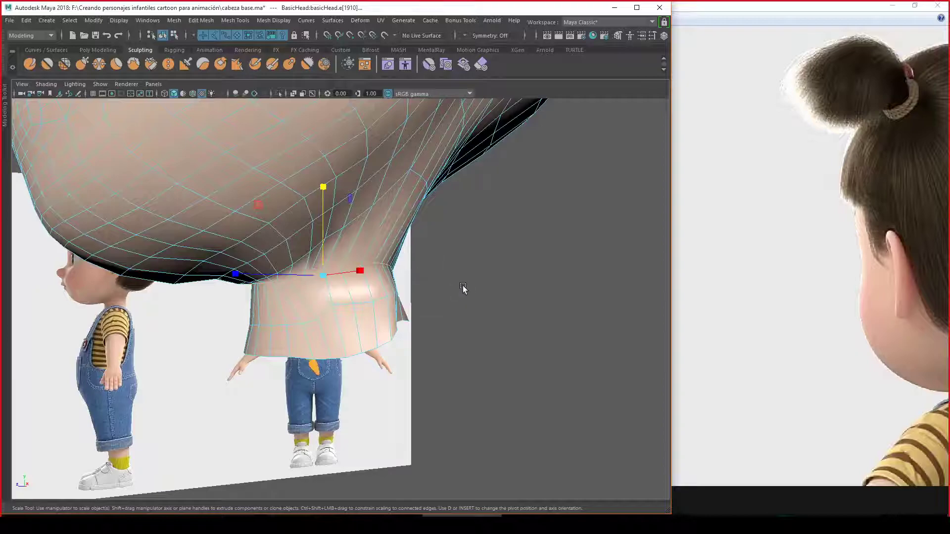
mouse_move(462, 286)
left_mouse_down("alt")
mouse_move(363, 198)
mouse_move(389, 234)
mouse_move(409, 240)
mouse_move(375, 255)
left_mouse_up("alt")
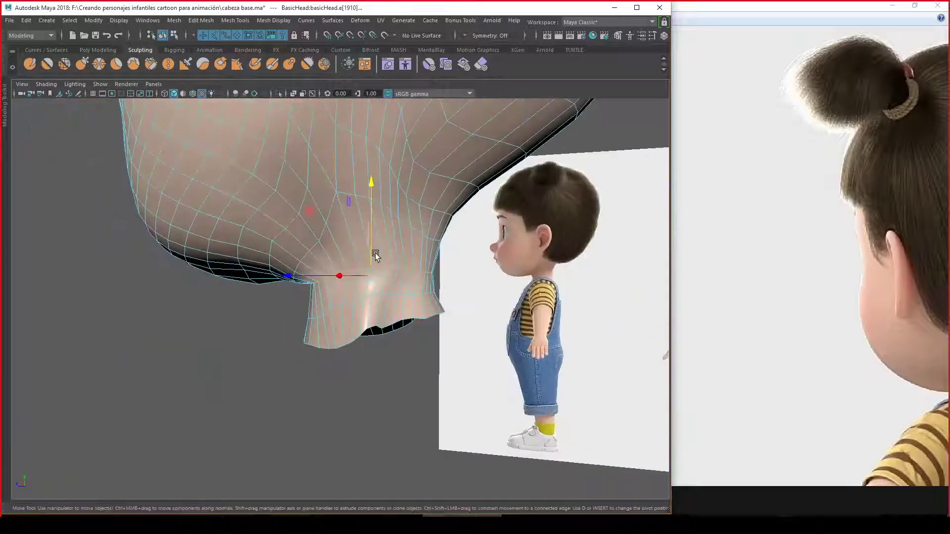
right_click_drag(424, 188, 235, 310)
mouse_move(242, 335)
left_mouse_down("alt")
mouse_move(396, 247)
mouse_move(408, 251)
left_mouse_up("alt")
- Pull the neck's left side with the Grab brush, then reselect the head mesh
right_click_drag(408, 253, 351, 270, "shift")
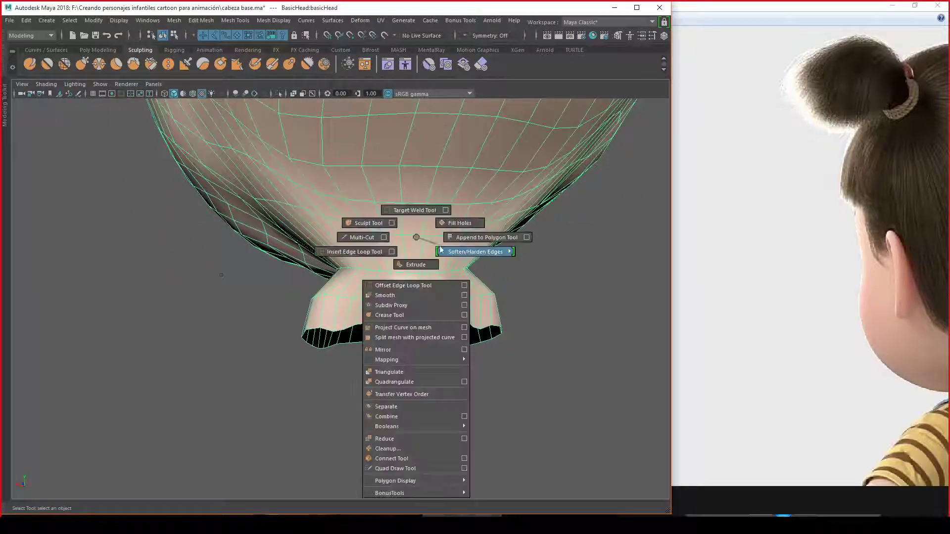
right_click_drag(401, 248, 343, 238, "shift")
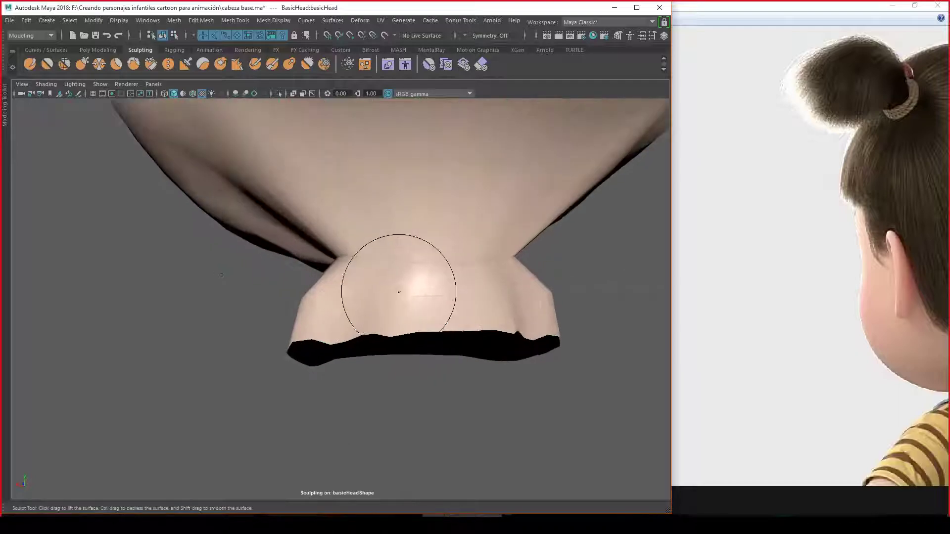
right_click_drag(334, 296, 364, 311, "shift")
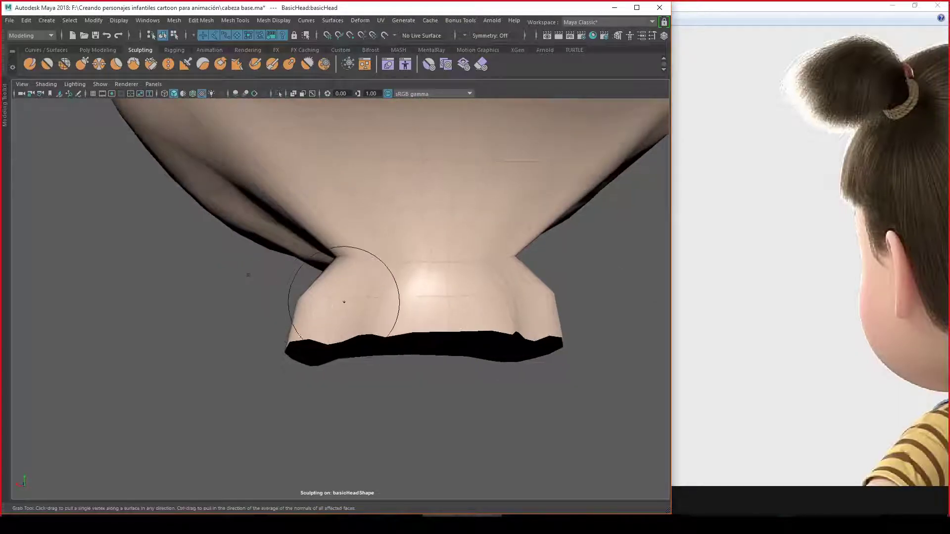
left_click_drag(356, 297, 339, 158)
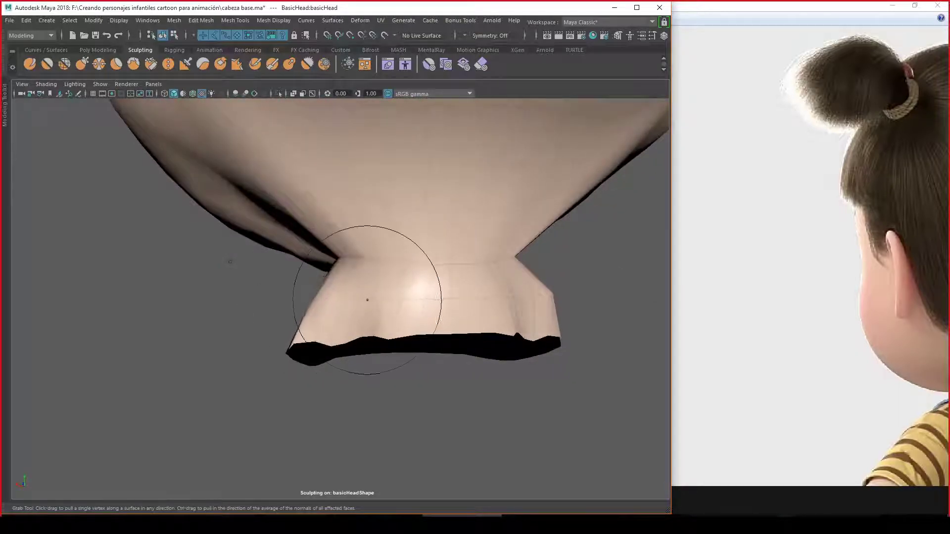
mouse_move(424, 307)
left_mouse_down()
mouse_move(389, 303)
mouse_move(381, 276)
mouse_move(403, 303)
mouse_move(418, 259)
left_mouse_up()
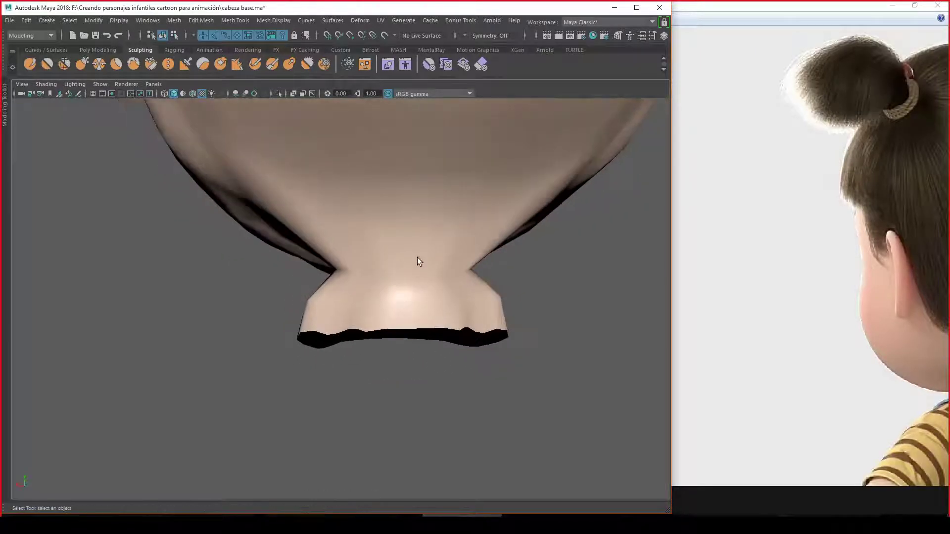
key("q")
left_click(418, 259)
- Set sculpt symmetry to World X and grab-pull the neck flare and under-jaw crease
right_click_drag(428, 254, 382, 240, "shift")
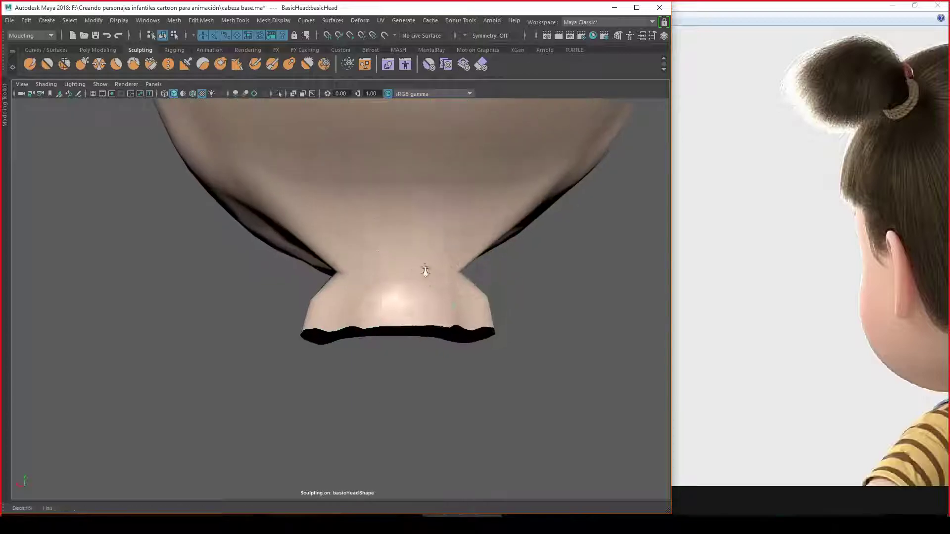
right_click(417, 232)
mouse_move(372, 211)
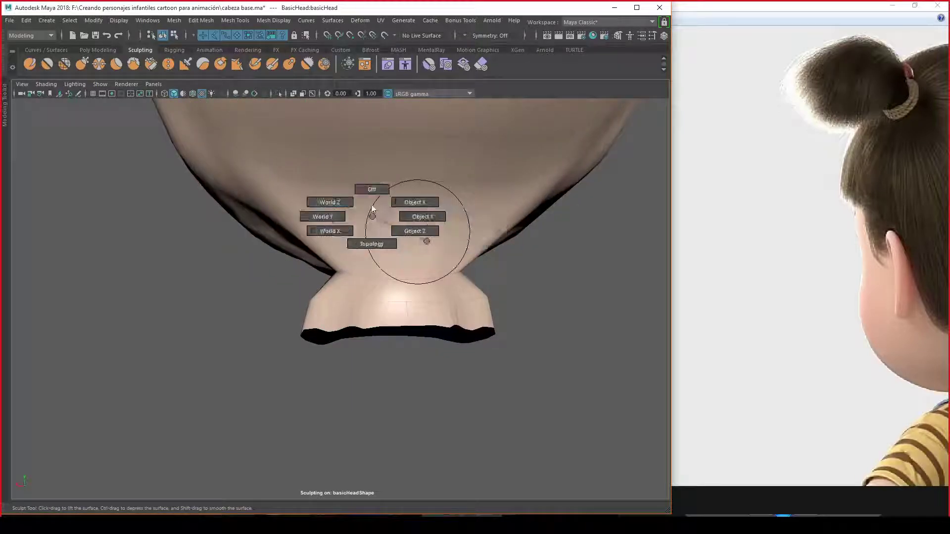
left_click(329, 231)
scroll(376, 280, "up", 3)
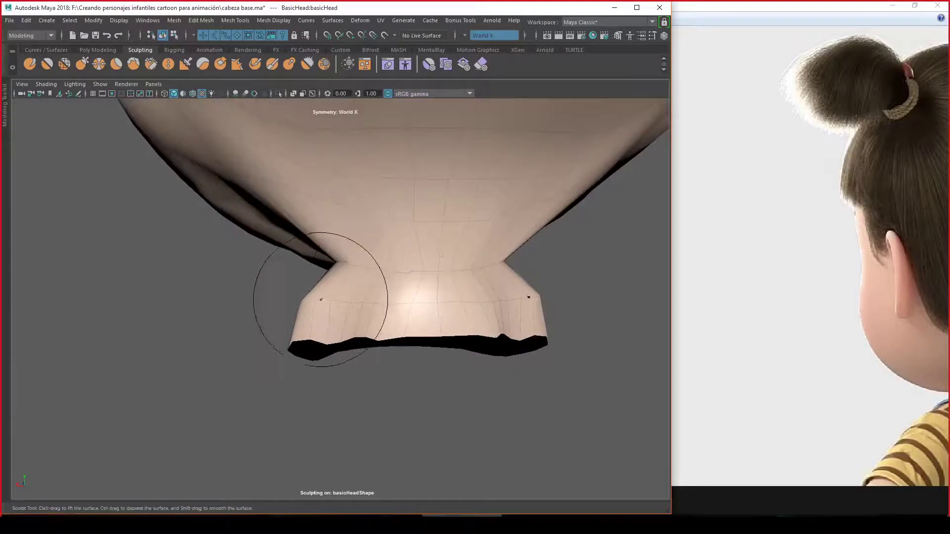
right_click_drag(376, 283, 396, 292)
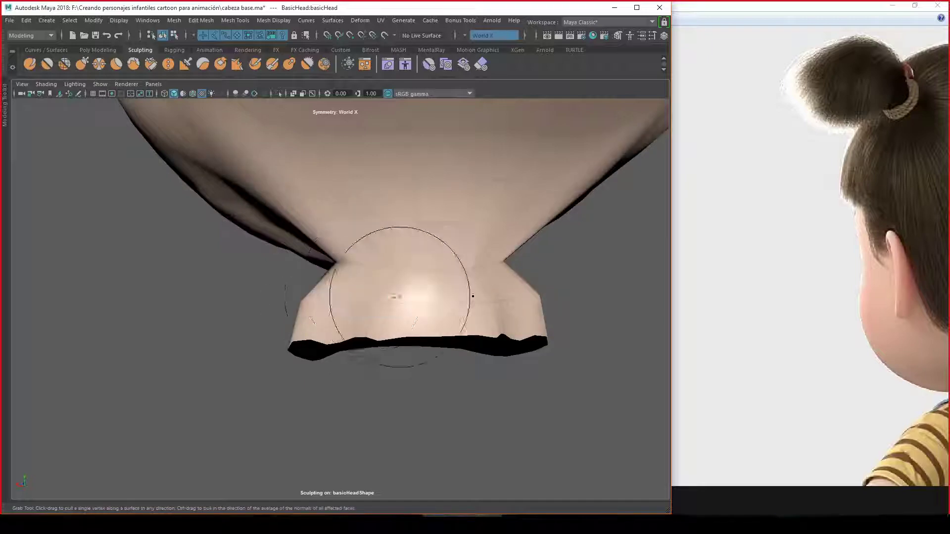
mouse_move(309, 296)
left_mouse_down()
mouse_move(383, 299)
mouse_move(328, 318)
mouse_move(331, 299)
mouse_move(346, 329)
mouse_move(328, 346)
mouse_move(293, 349)
mouse_move(340, 324)
mouse_move(286, 339)
mouse_move(307, 314)
mouse_move(292, 330)
left_mouse_up()
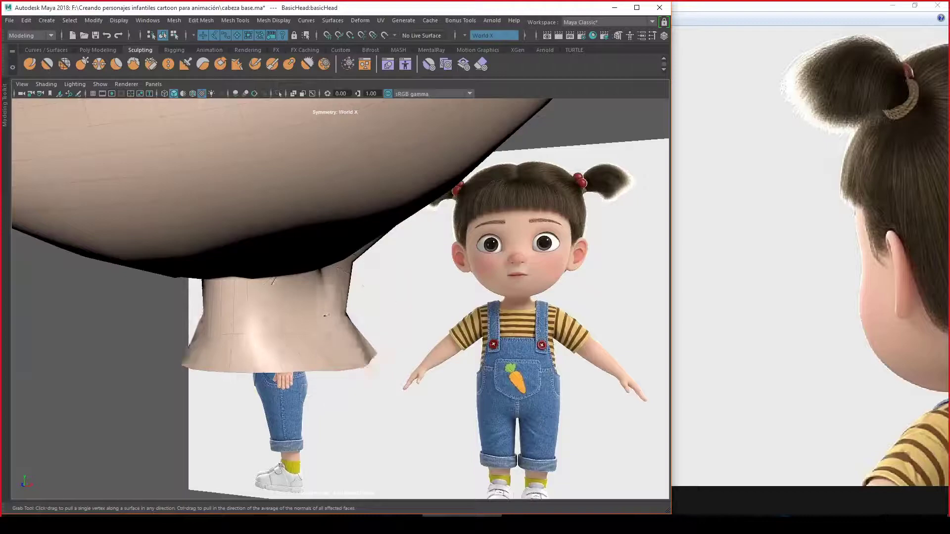
mouse_move(326, 315)
left_mouse_down("alt")
mouse_move(340, 286)
mouse_move(308, 297)
mouse_move(294, 286)
mouse_move(434, 329)
left_mouse_up("alt")
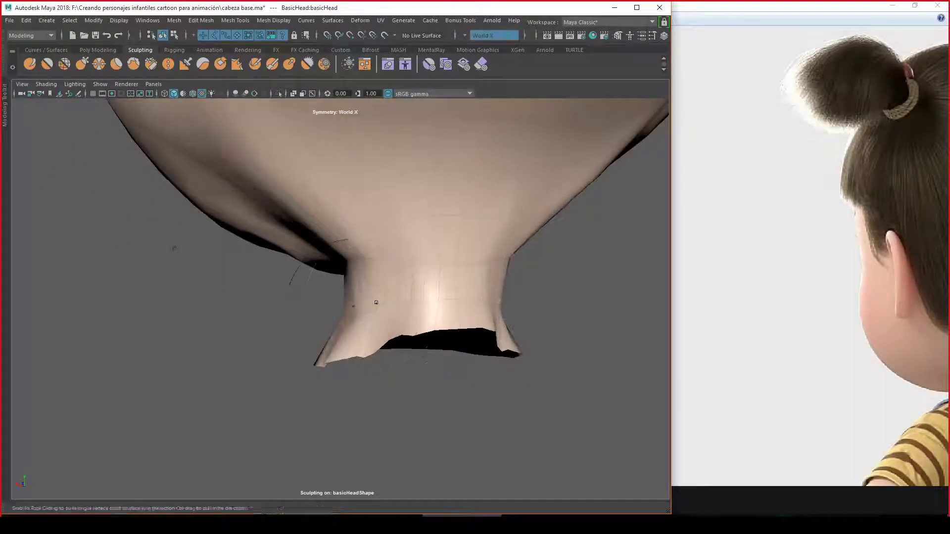
mouse_move(376, 303)
left_mouse_down("alt")
mouse_move(340, 297)
mouse_move(329, 308)
mouse_move(354, 290)
mouse_move(314, 297)
mouse_move(318, 307)
mouse_move(275, 308)
mouse_move(339, 277)
mouse_move(286, 247)
mouse_move(314, 262)
mouse_move(331, 241)
mouse_move(371, 239)
mouse_move(396, 216)
left_mouse_up("alt")
- Clear the selection and show Wireframe on Shaded in the front view
scroll(303, 248, "down", 5)
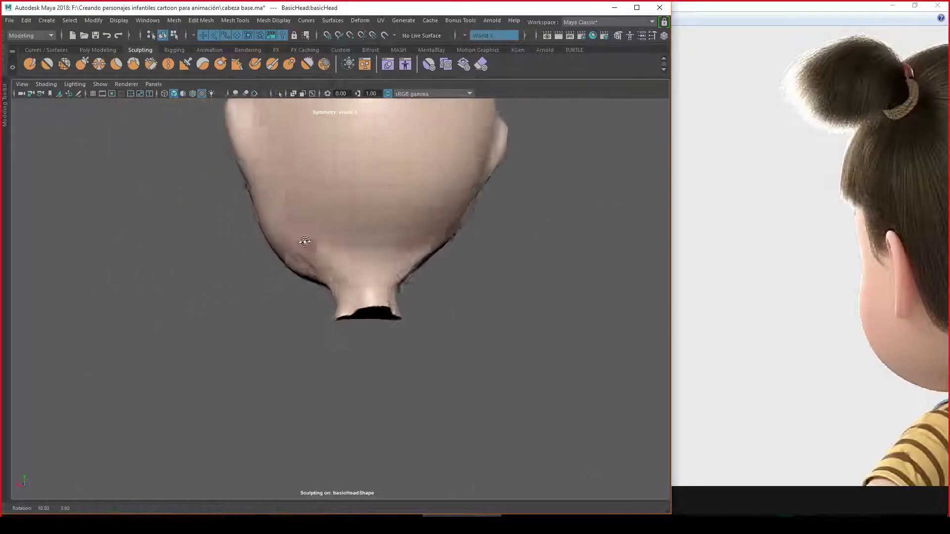
scroll(297, 282, "down", 3)
key("q")
left_click(513, 331)
mouse_move(513, 331)
left_mouse_down("alt")
mouse_move(472, 297)
mouse_move(545, 286)
left_mouse_up("alt")
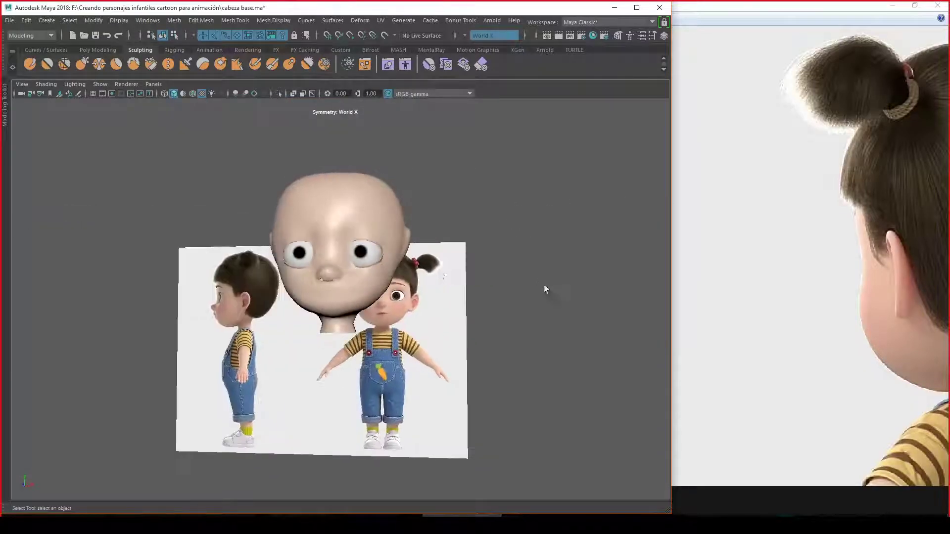
mouse_move(545, 286)
right_mouse_down("alt")
mouse_move(562, 297)
mouse_move(471, 300)
right_mouse_up("alt")
mouse_move(471, 299)
left_mouse_down("alt")
mouse_move(463, 325)
mouse_move(493, 333)
mouse_move(528, 296)
mouse_move(511, 306)
left_mouse_up("alt")
key("space")
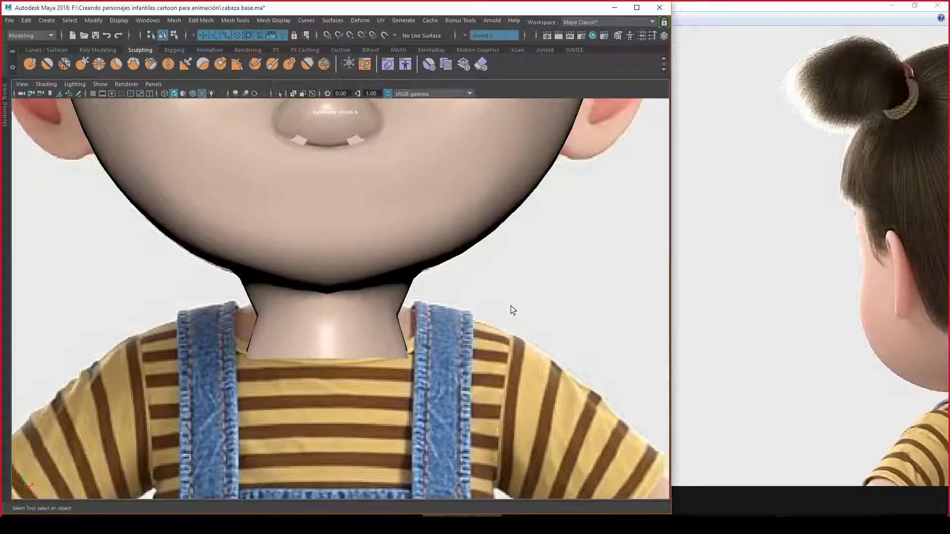
key("alt+a")
scroll(507, 329, "down", 2)
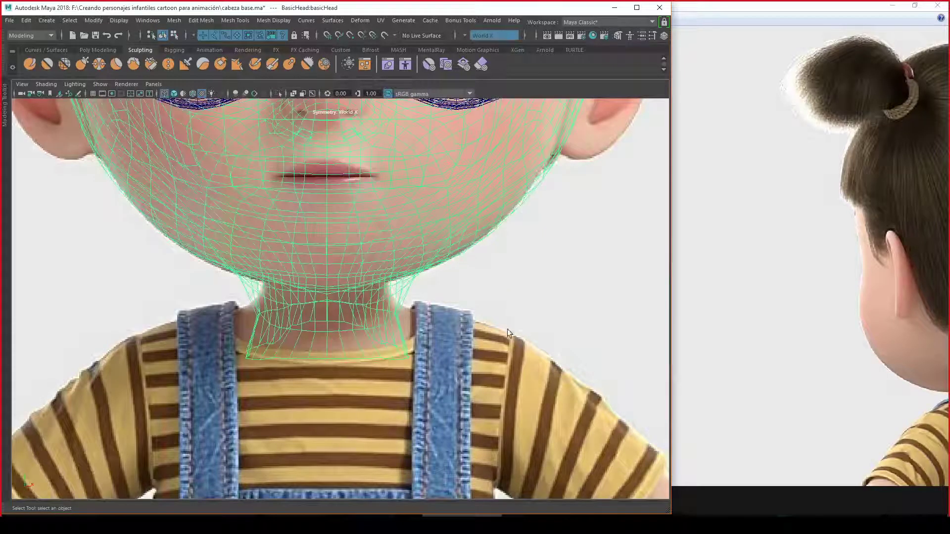
scroll(557, 292, "up", 5)
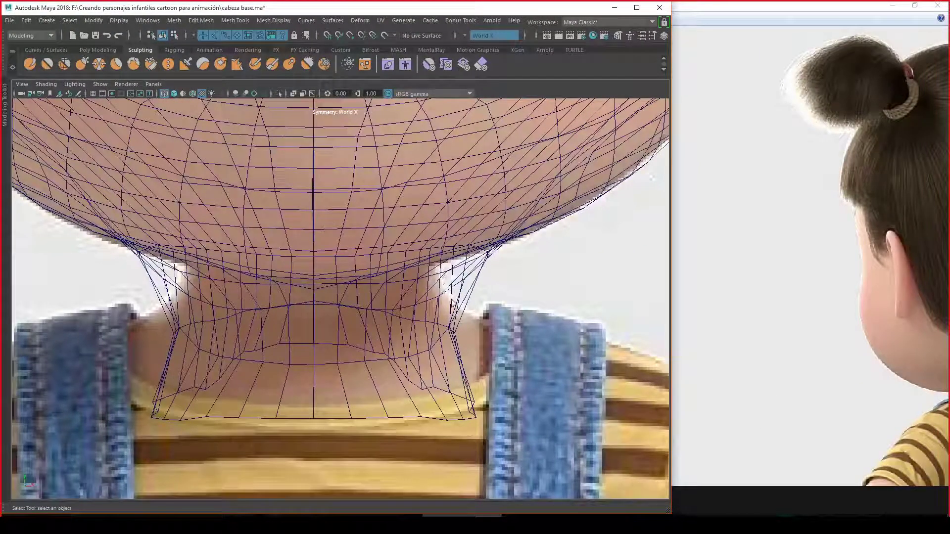
scroll(454, 309, "down", 1)
scroll(467, 289, "down", 4)
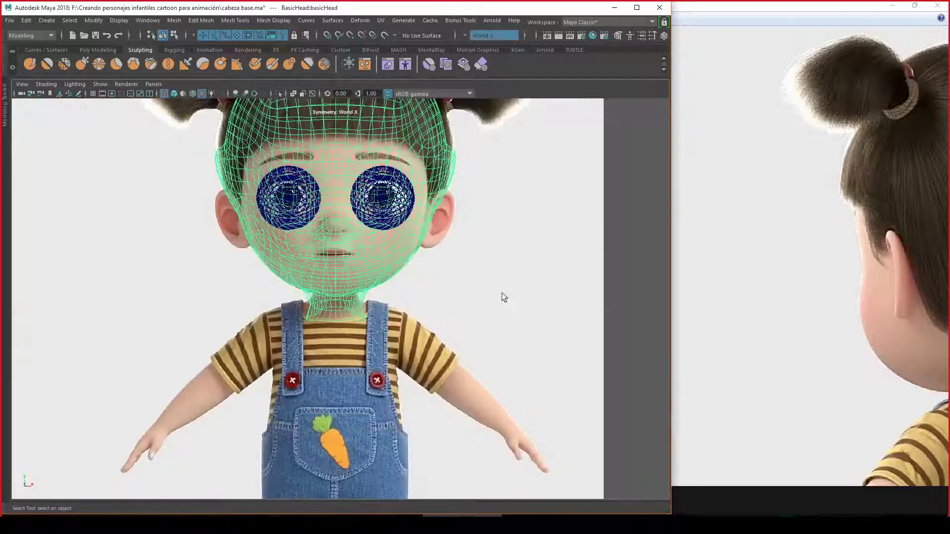
- Switch to the side view, zoom in, and select the head mesh
key("space")
left_click(519, 289)
scroll(460, 307, "up", 3)
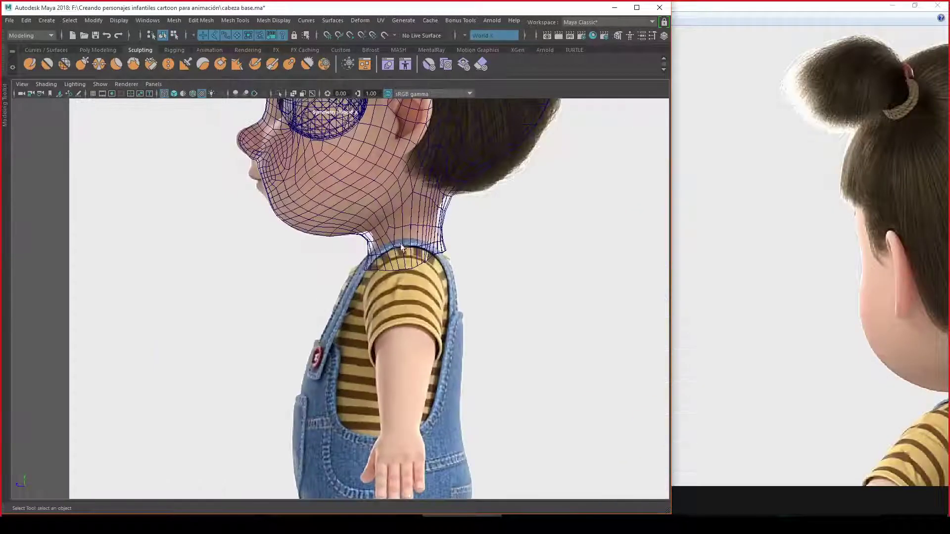
scroll(446, 292, "up", 2)
scroll(440, 283, "up", 2)
left_click(440, 284)
scroll(503, 375, "up", 2)
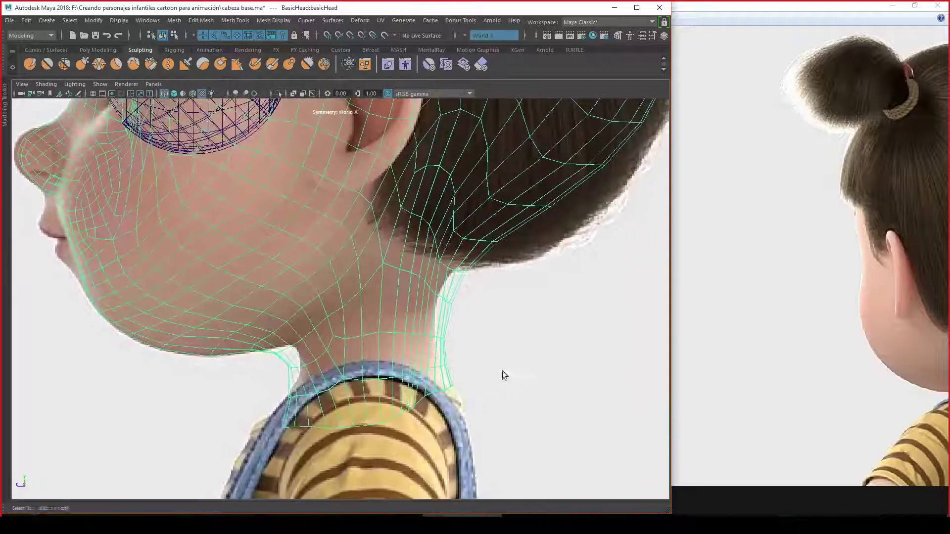
- Start sculpting the head with the Grab brush in the side view
right_click(539, 290)
left_click(471, 255)
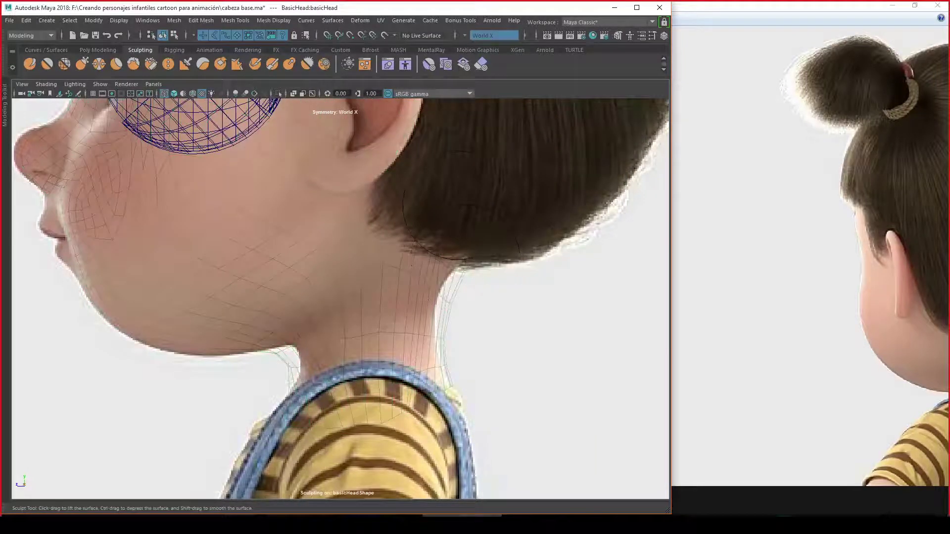
right_click(458, 206)
left_click(500, 218)
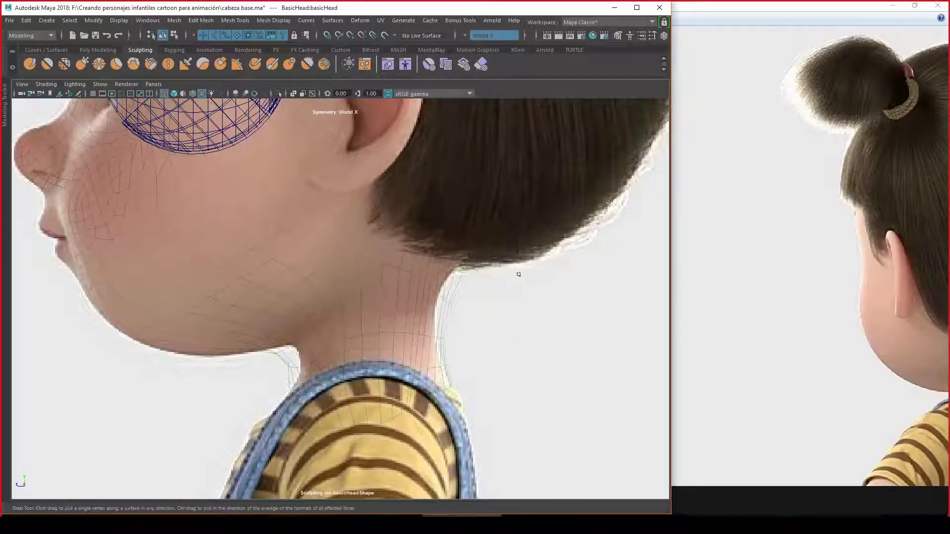
scroll(475, 299, "up", 1)
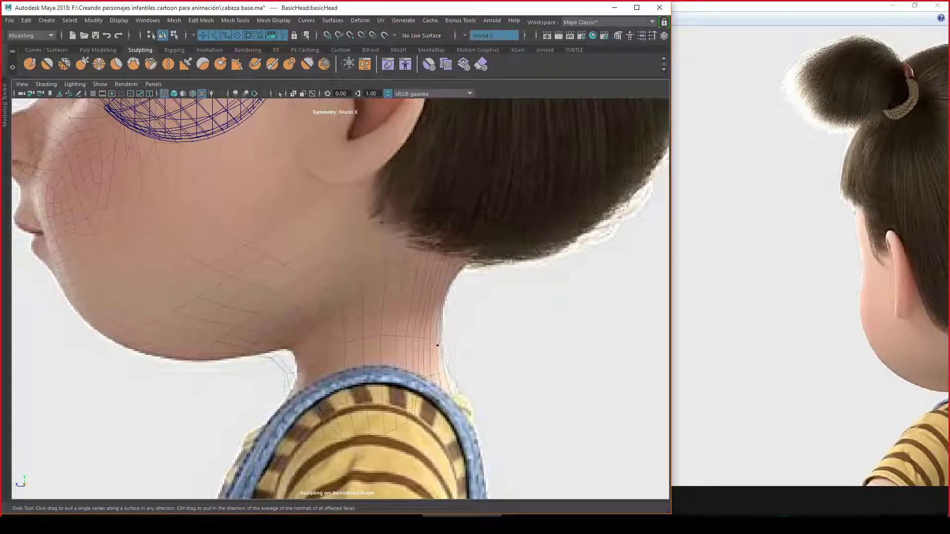
scroll(445, 332, "down", 2)
scroll(257, 277, "down", 2)
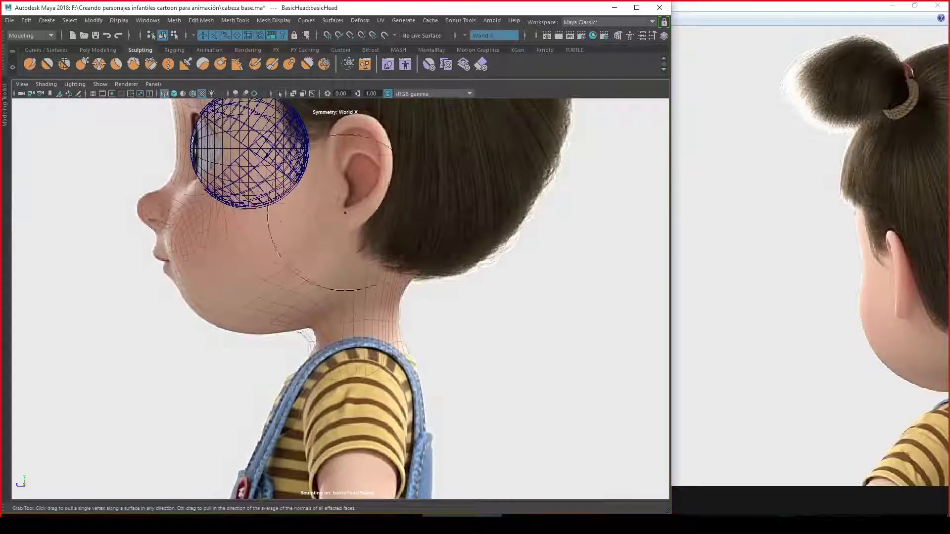
scroll(346, 212, "up", 1)
scroll(347, 315, "up", 1)
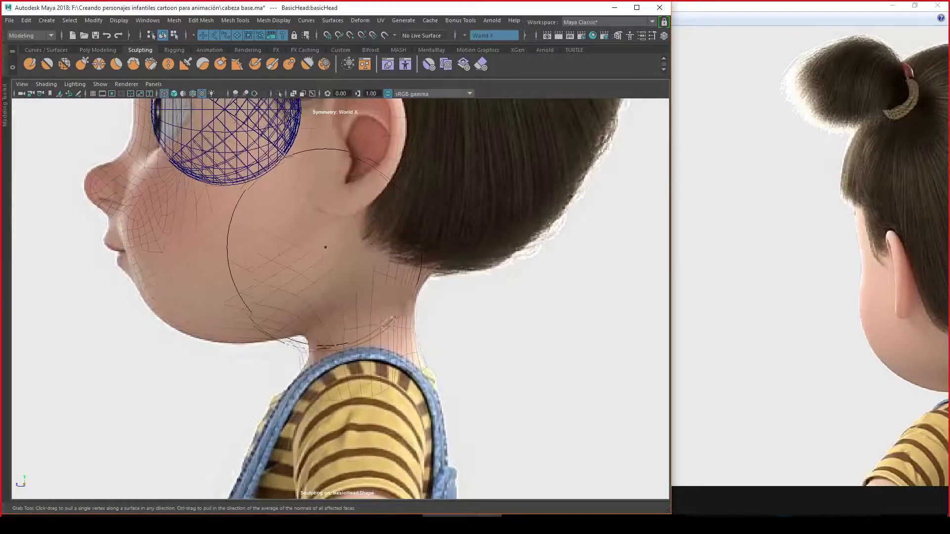
- Turn off the sculpt wireframe overlay and show the head smooth shaded
right_click(324, 244)
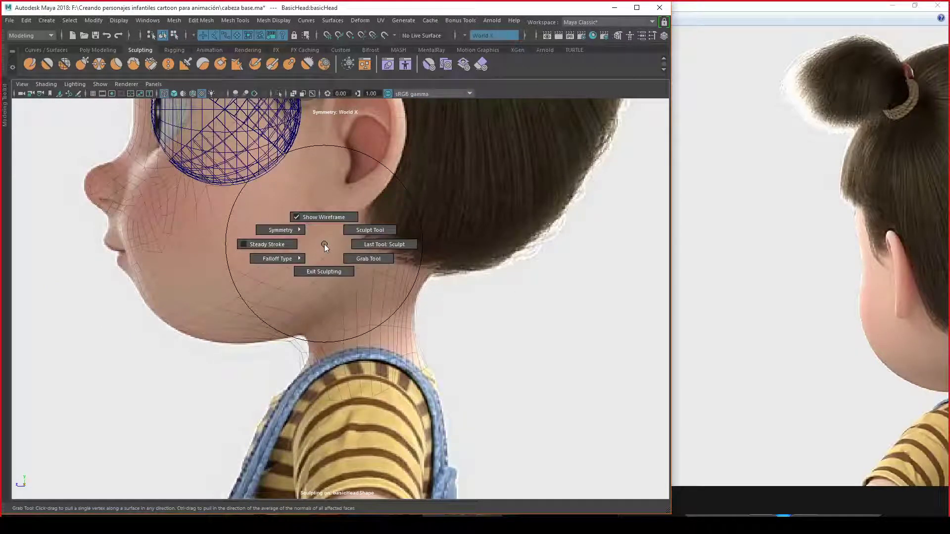
left_click(325, 218)
right_click(313, 240)
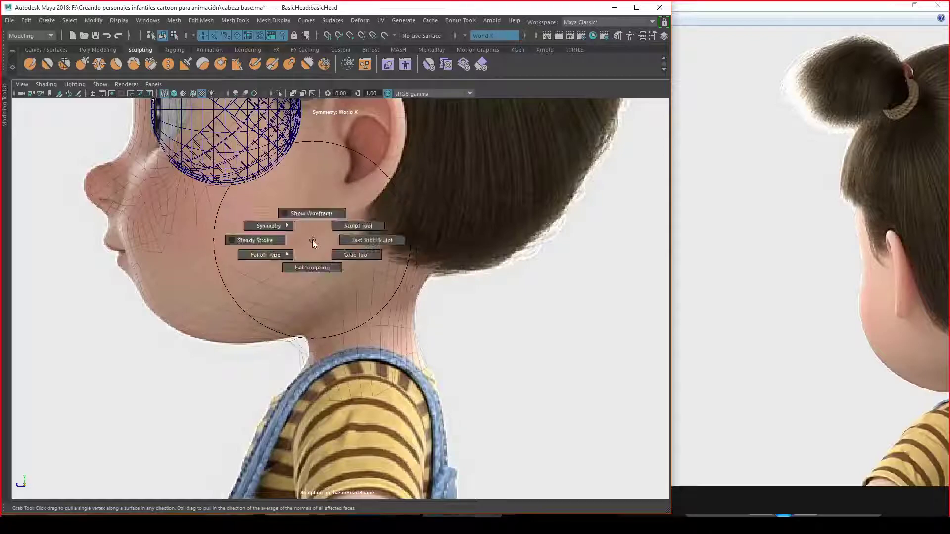
left_click(314, 241)
key("5")
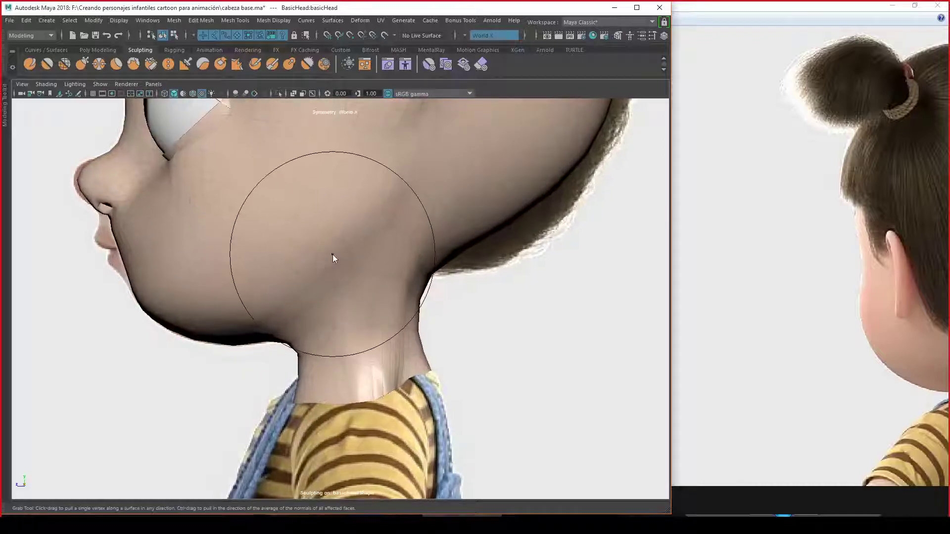
- Pull the throat and under-jaw contour toward the side reference, restoring wireframe shading
right_click(338, 257)
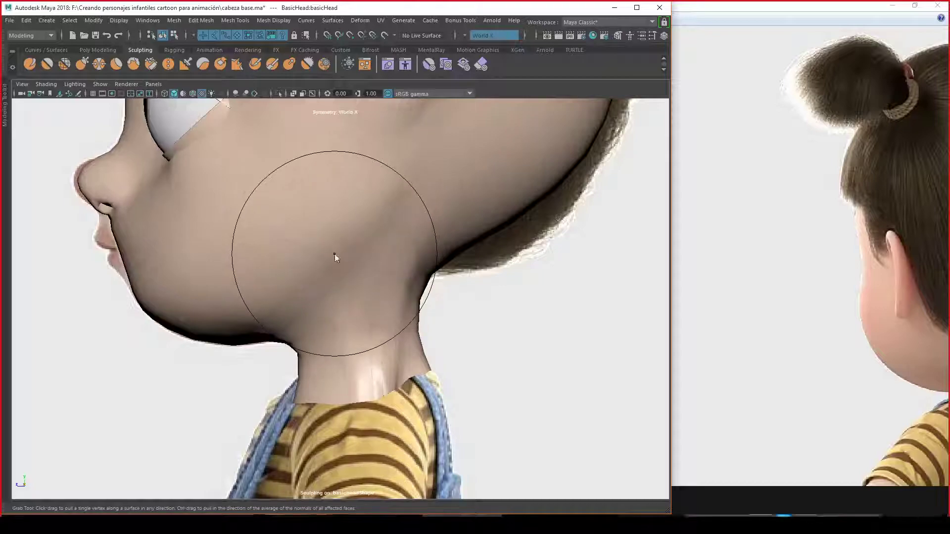
right_click(333, 253)
right_click(330, 250)
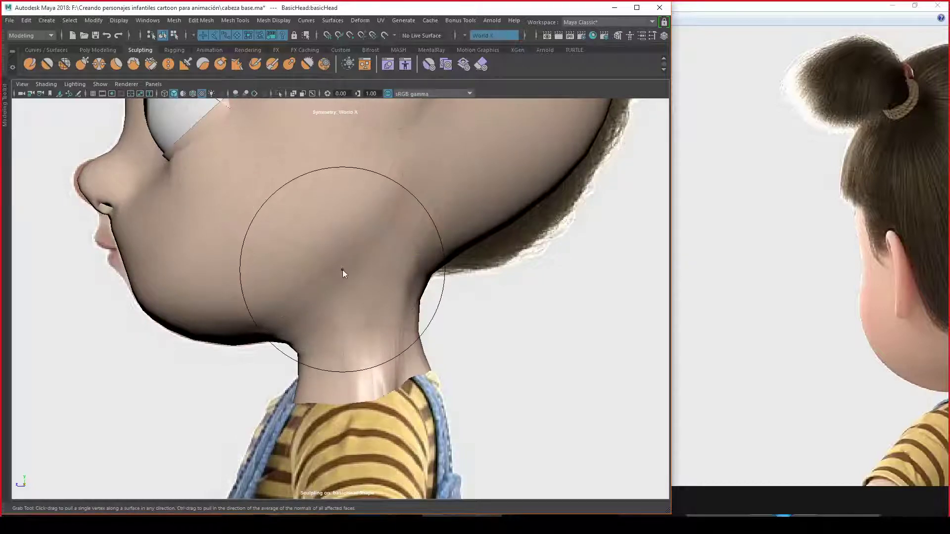
right_click(340, 265)
right_click(340, 237)
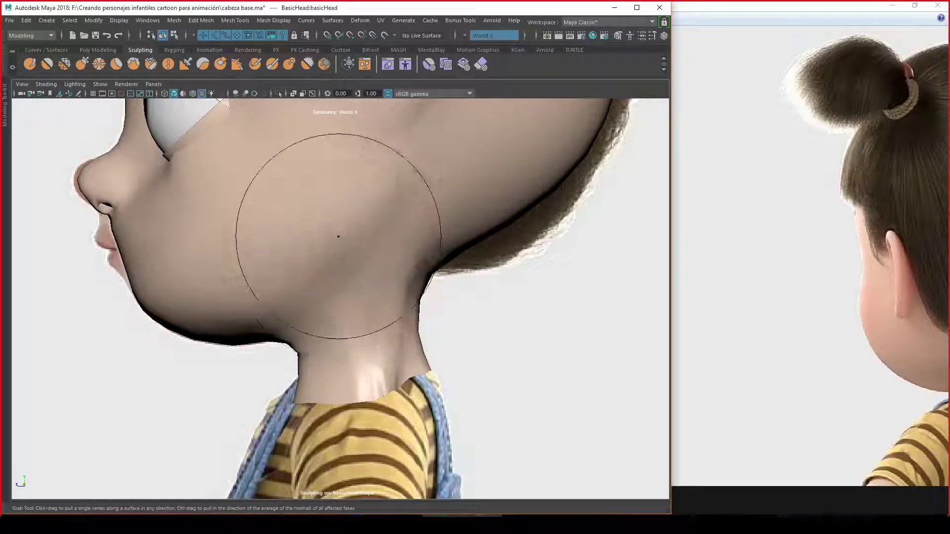
key("4")
scroll(363, 252, "up", 2)
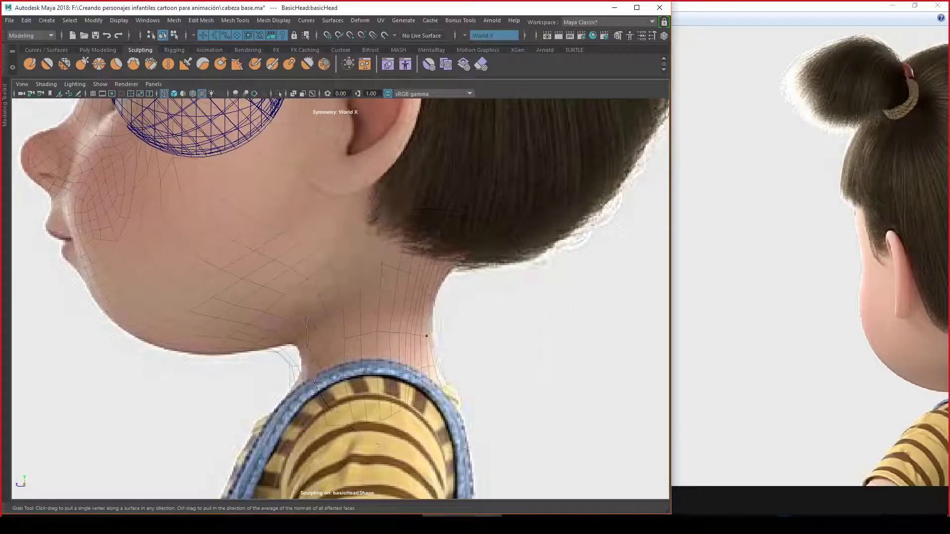
scroll(284, 275, "up", 3)
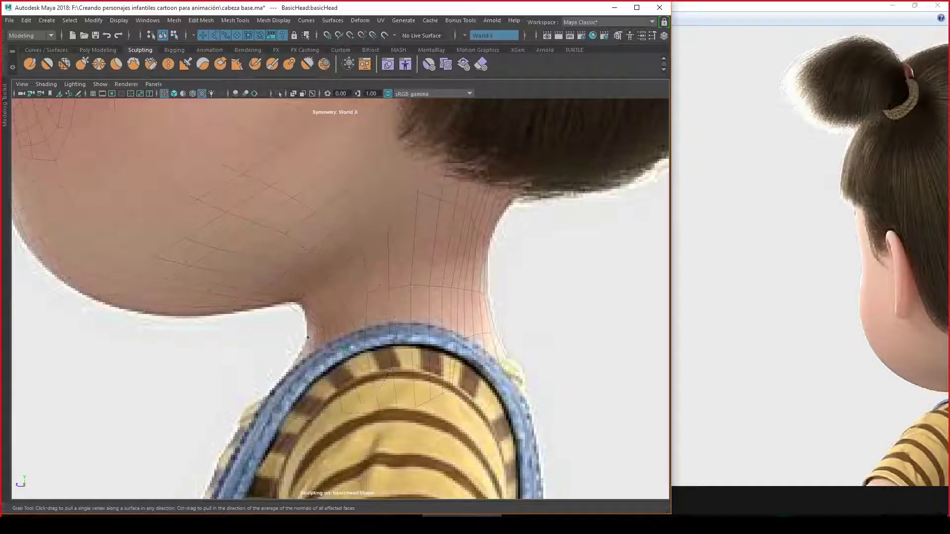
scroll(310, 339, "up", 1)
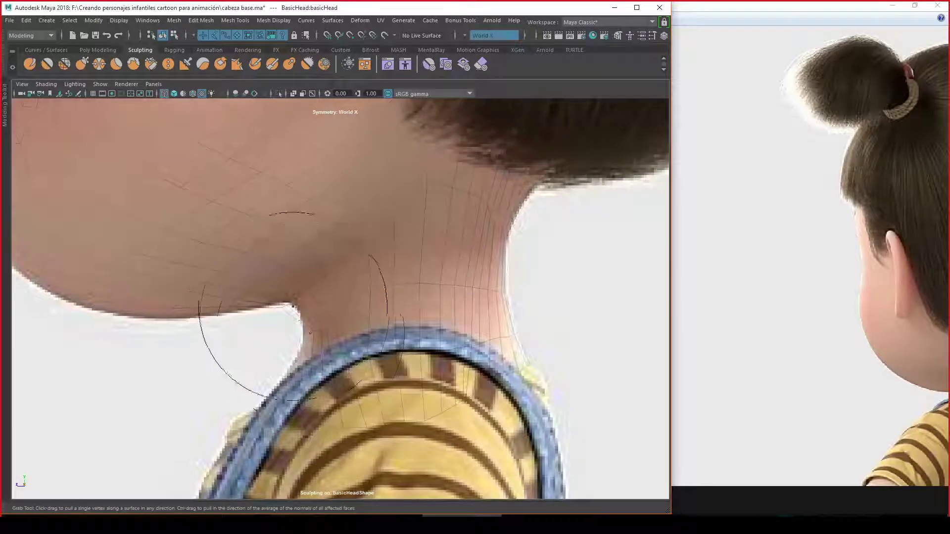
scroll(290, 301, "down", 10)
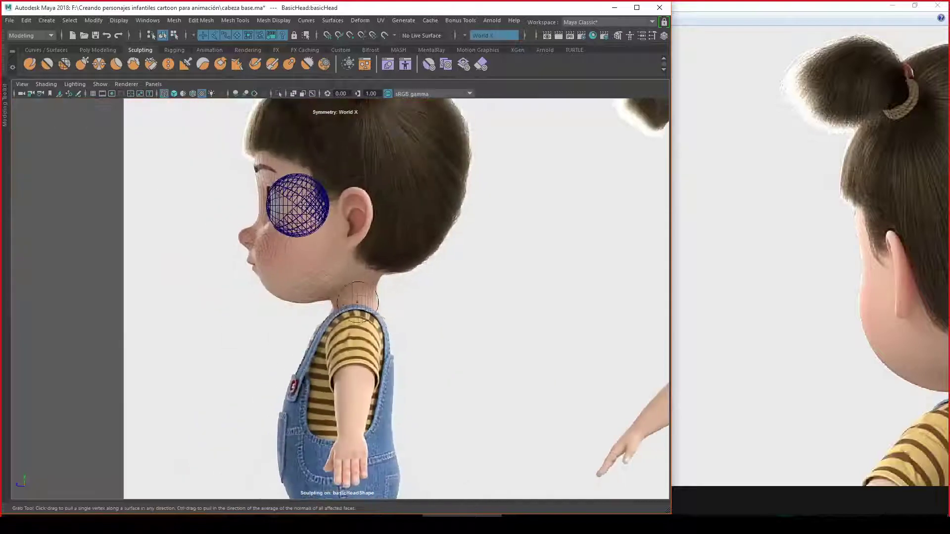
key("space")
left_click(414, 291)
scroll(458, 303, "up", 1)
key("5")
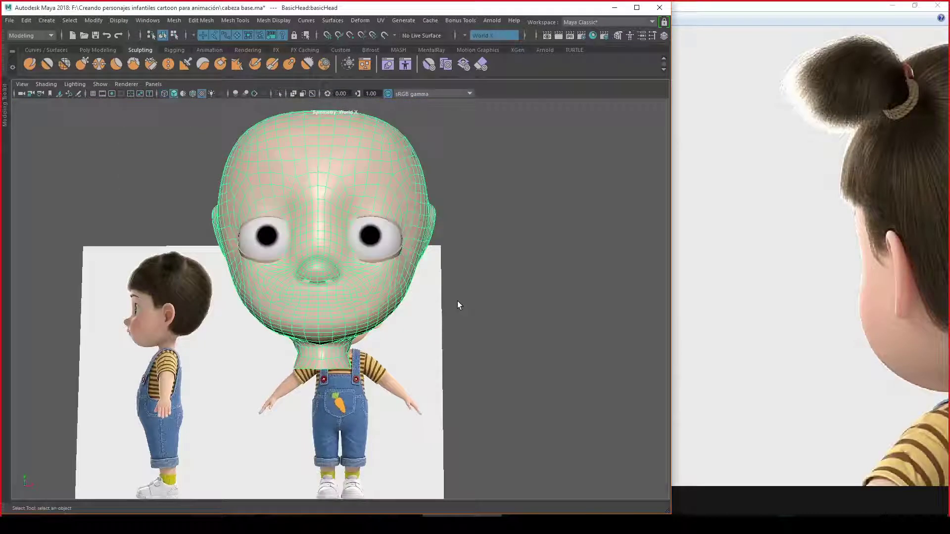
left_click(559, 228)
scroll(545, 260, "up", 2)
mouse_move(544, 260)
left_mouse_down("alt")
mouse_move(356, 356)
mouse_move(399, 281)
mouse_move(414, 361)
mouse_move(351, 330)
left_mouse_up("alt")
left_click(374, 343)
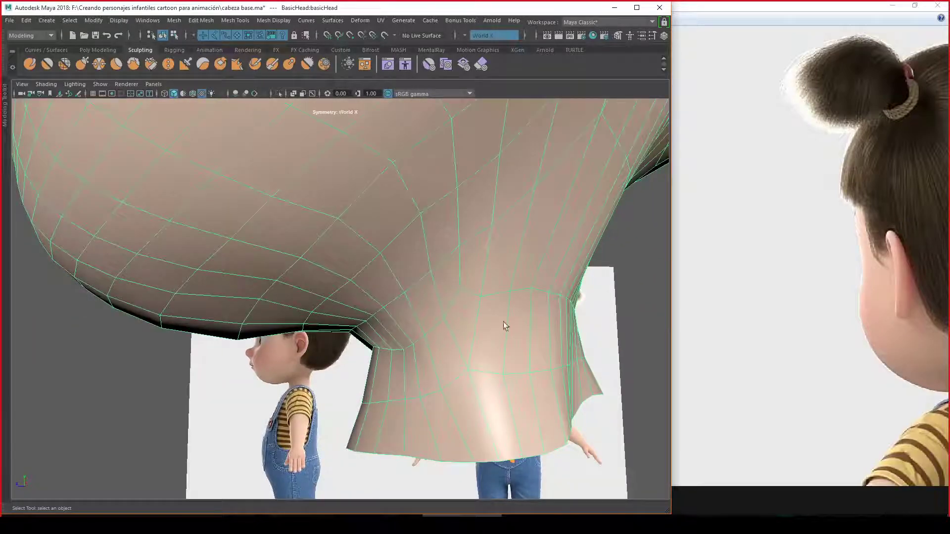
mouse_move(504, 326)
left_mouse_down("alt")
mouse_move(393, 280)
mouse_move(444, 317)
mouse_move(567, 260)
mouse_move(432, 319)
mouse_move(370, 308)
mouse_move(525, 289)
mouse_move(402, 308)
mouse_move(330, 304)
mouse_move(347, 288)
mouse_move(388, 313)
mouse_move(315, 316)
mouse_move(263, 277)
mouse_move(418, 318)
mouse_move(477, 313)
mouse_move(326, 335)
mouse_move(461, 331)
mouse_move(416, 313)
left_mouse_up("alt")
left_click(566, 260)
middle_click_drag(416, 314, 433, 344, "alt")
mouse_move(433, 344)
left_mouse_down("alt")
mouse_move(385, 191)
mouse_move(292, 192)
left_mouse_up("alt")
left_click(385, 191)
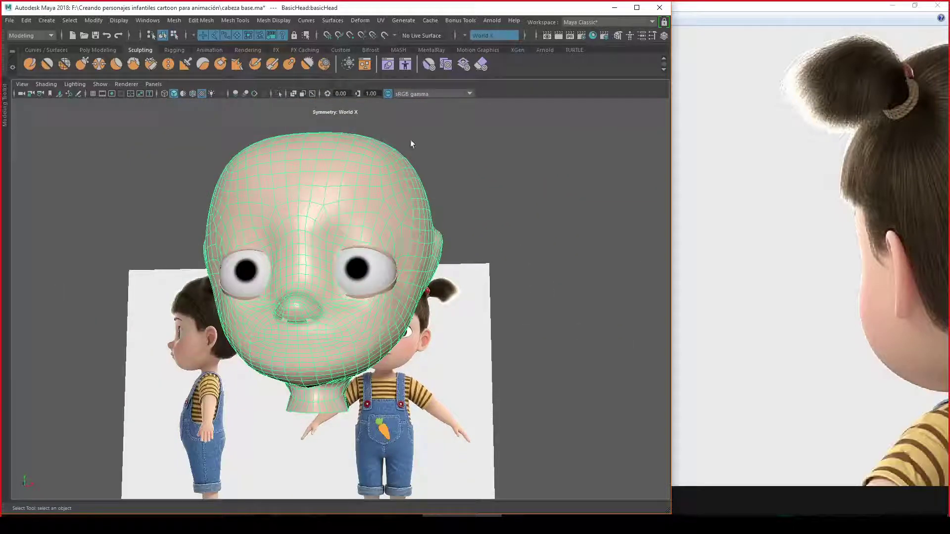
mouse_move(429, 224)
left_mouse_down("alt")
mouse_move(462, 234)
mouse_move(479, 270)
left_mouse_up("alt")
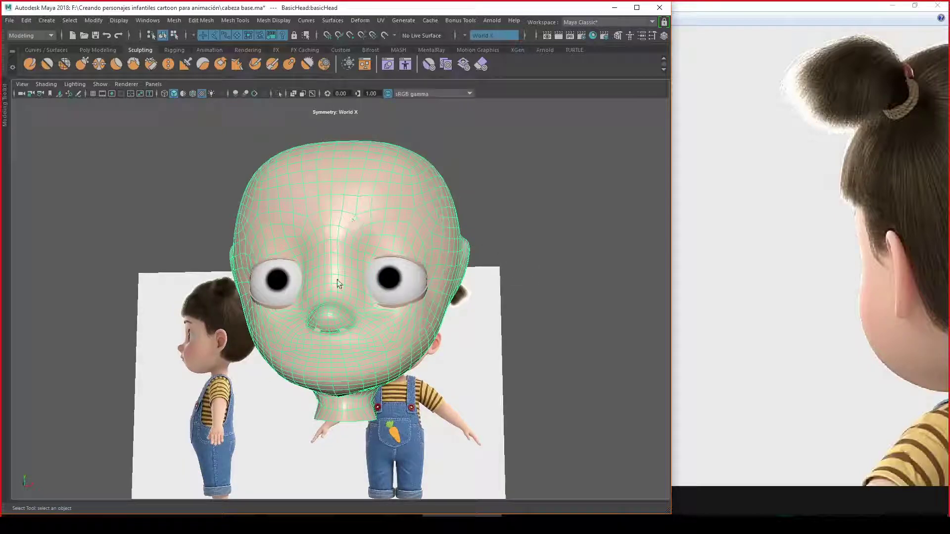
left_click_drag(444, 300, 347, 289, "alt")
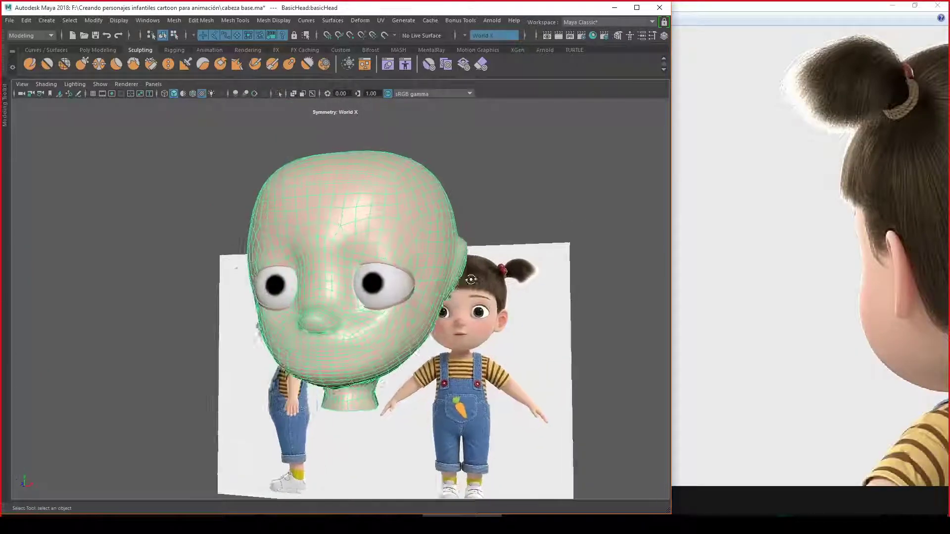
left_click_drag(347, 288, 363, 191, "alt")
mouse_move(419, 293)
left_mouse_down("alt")
mouse_move(403, 335)
mouse_move(407, 282)
mouse_move(331, 289)
mouse_move(424, 322)
mouse_move(333, 311)
mouse_move(424, 274)
left_mouse_up("alt")
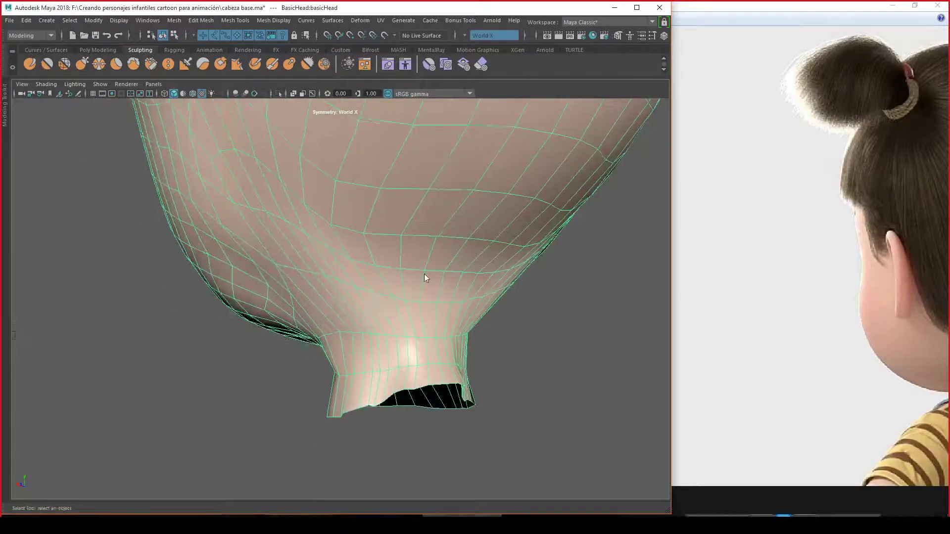
- Resize the sculpt brush and sculpt and smooth the jaw underside from several angles
right_click_drag(424, 269, 424, 240)
scroll(378, 331, "up", 2)
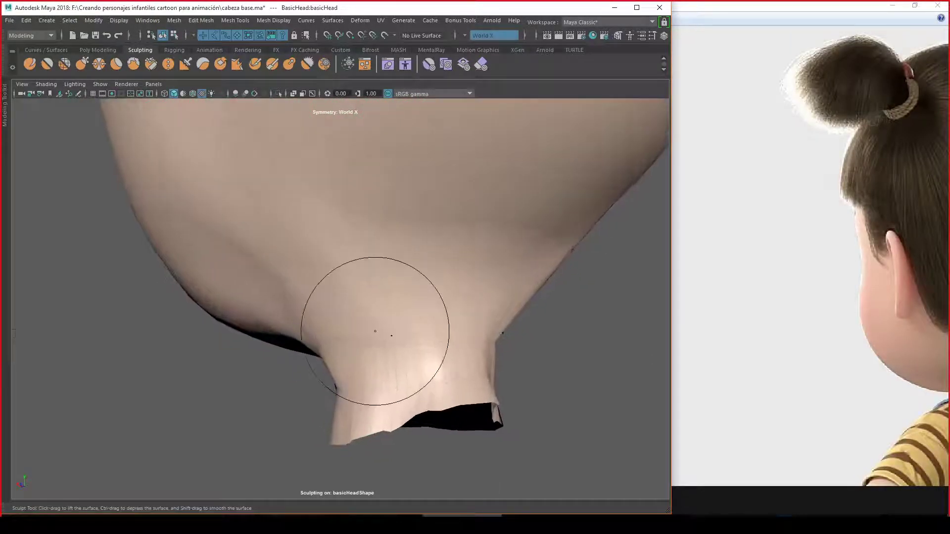
mouse_move(379, 331)
left_mouse_down()
mouse_move(403, 322)
mouse_move(367, 302)
mouse_move(365, 263)
mouse_move(290, 208)
mouse_move(329, 227)
left_mouse_up()
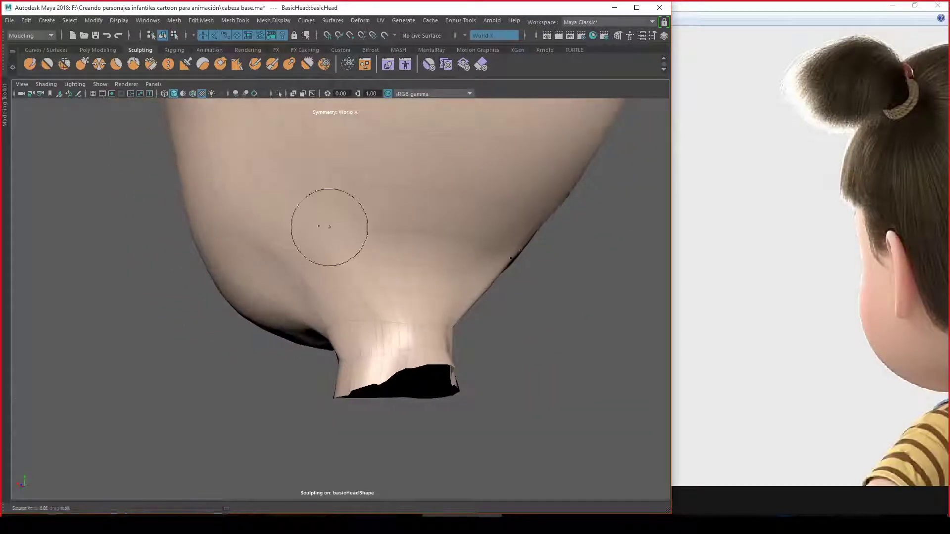
mouse_move(303, 264)
left_mouse_down("alt")
mouse_move(324, 253)
mouse_move(362, 275)
left_mouse_up("alt")
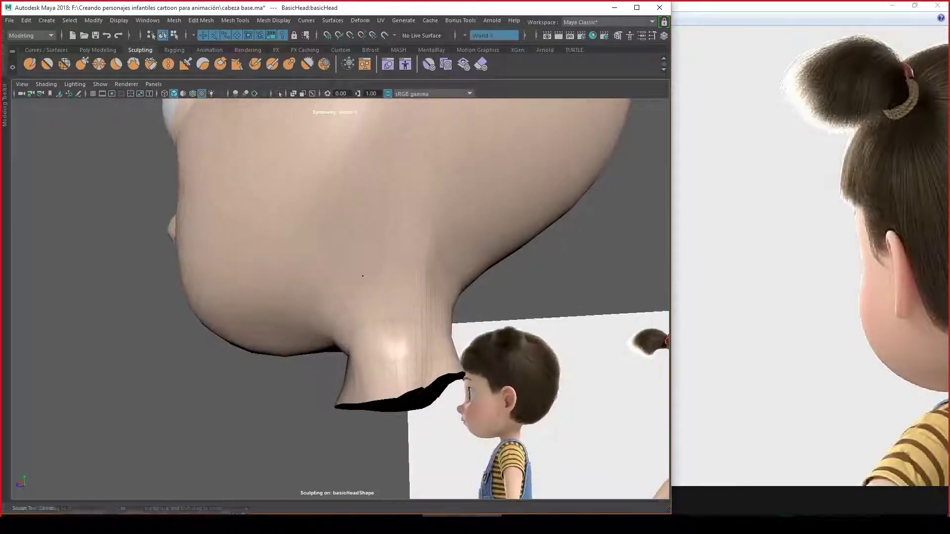
mouse_move(397, 333)
left_mouse_down("alt")
mouse_move(392, 343)
mouse_move(407, 353)
mouse_move(380, 346)
mouse_move(334, 369)
left_mouse_up("alt")
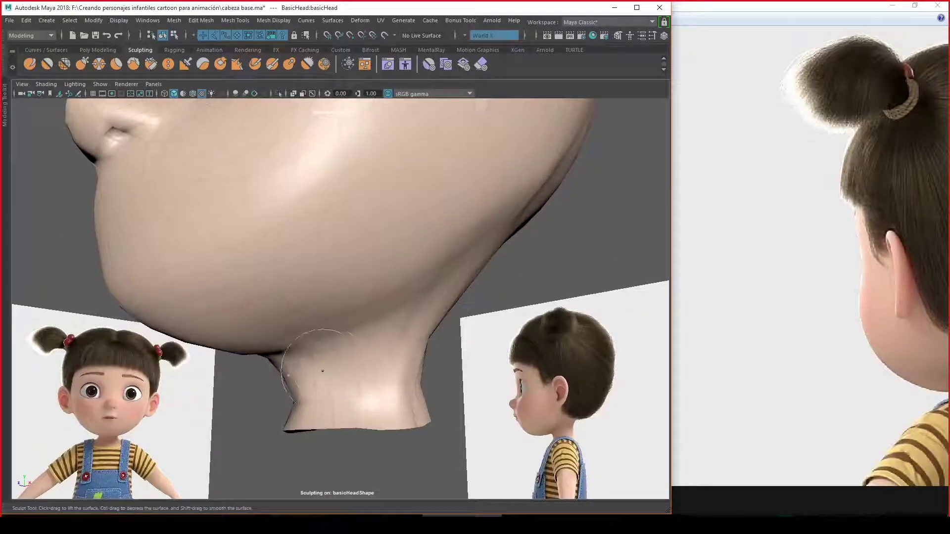
mouse_move(452, 356)
left_mouse_down("alt")
mouse_move(370, 368)
mouse_move(423, 365)
left_mouse_up("alt")
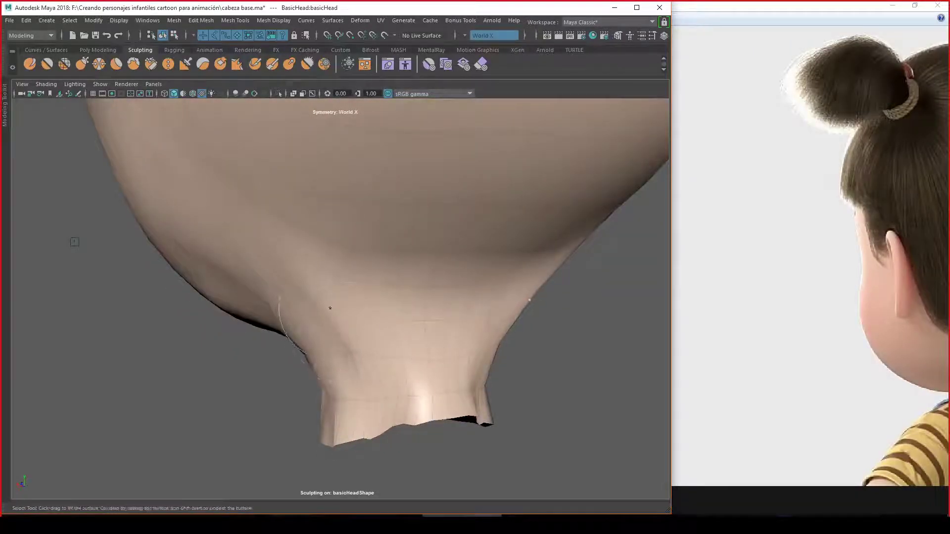
mouse_move(346, 377)
left_mouse_down("alt")
mouse_move(504, 361)
mouse_move(403, 349)
mouse_move(432, 332)
left_mouse_up("alt")
- Select the head mesh and switch to edge components at the neck's base opening
key("q")
scroll(508, 258, "down", 2)
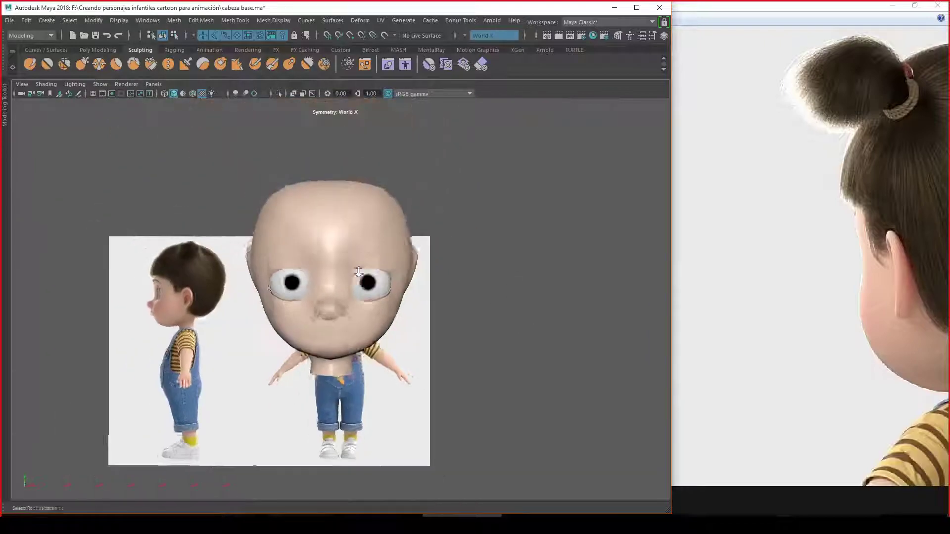
mouse_move(508, 258)
left_mouse_down("alt")
mouse_move(376, 343)
mouse_move(438, 343)
mouse_move(384, 346)
left_mouse_up("alt")
scroll(416, 266, "up", 3)
mouse_move(415, 265)
left_mouse_down("alt")
mouse_move(401, 292)
mouse_move(492, 289)
mouse_move(343, 242)
mouse_move(340, 212)
left_mouse_up("alt")
left_click(400, 292)
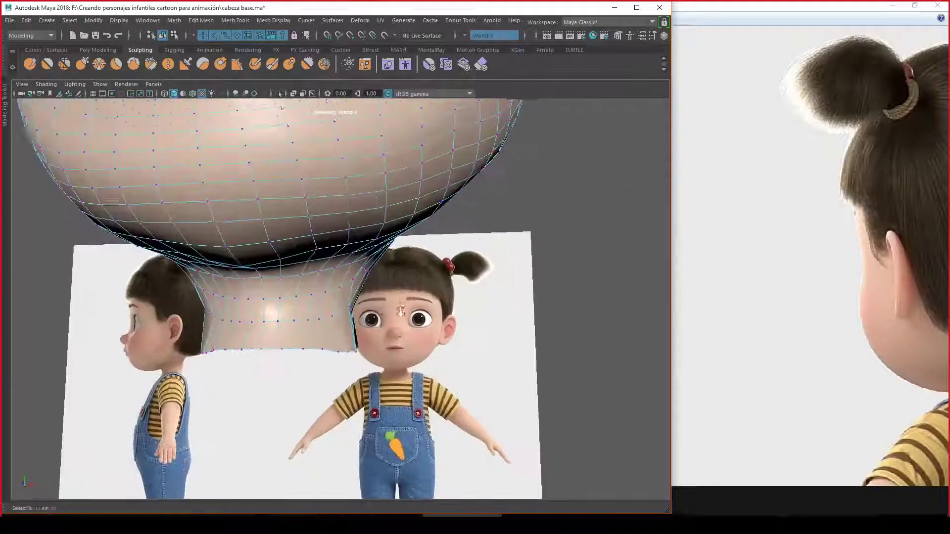
right_click_drag(339, 213, 341, 218)
scroll(350, 275, "up", 3)
mouse_move(350, 276)
left_mouse_down("alt")
mouse_move(433, 342)
mouse_move(381, 344)
left_mouse_up("alt")
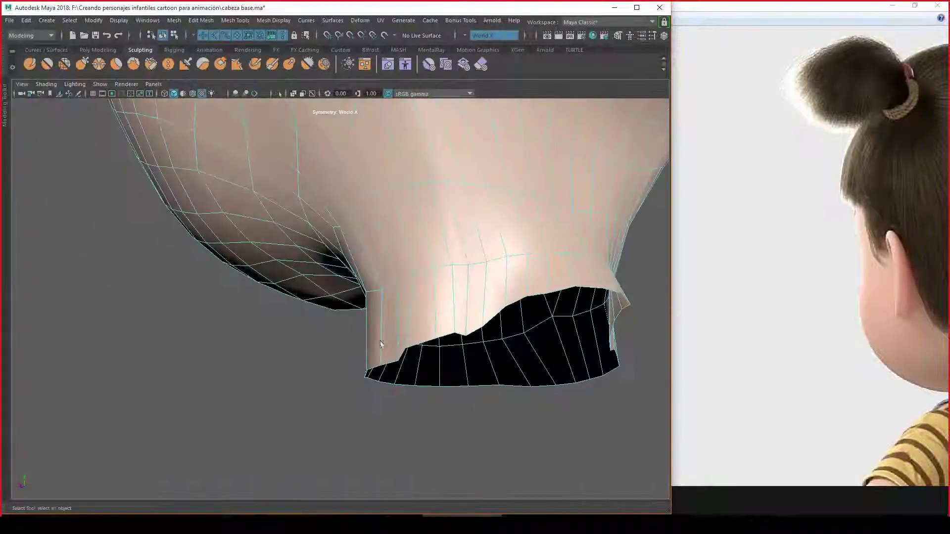
left_click_drag(446, 355, 491, 329, "alt")
mouse_move(530, 289)
left_mouse_down("alt")
mouse_move(465, 279)
mouse_move(481, 290)
mouse_move(523, 276)
mouse_move(394, 313)
mouse_move(498, 331)
left_mouse_up("alt")
key("space")
key("space")
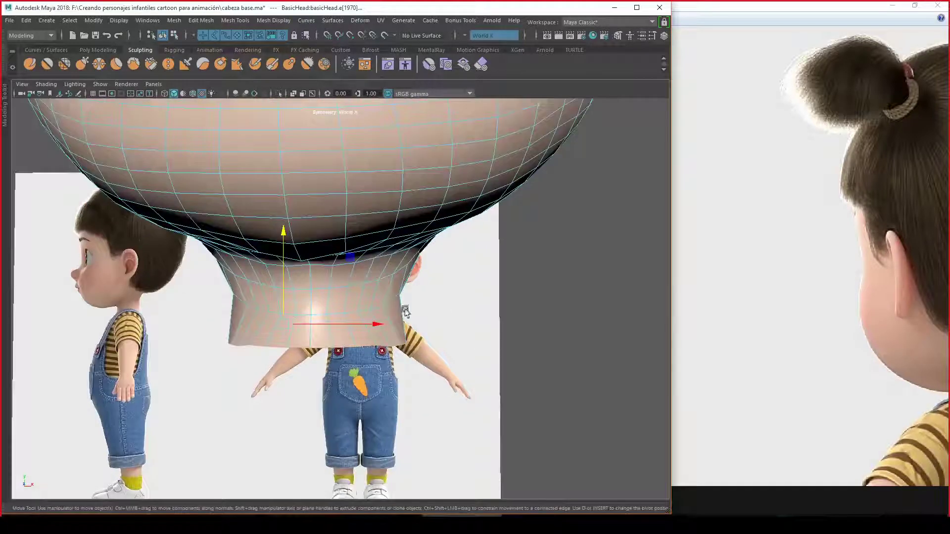
- Turn symmetry off and scale the selected neck-base edge loop
left_click_drag(405, 311, 598, 245, "alt")
left_click_drag(601, 210, 603, 186)
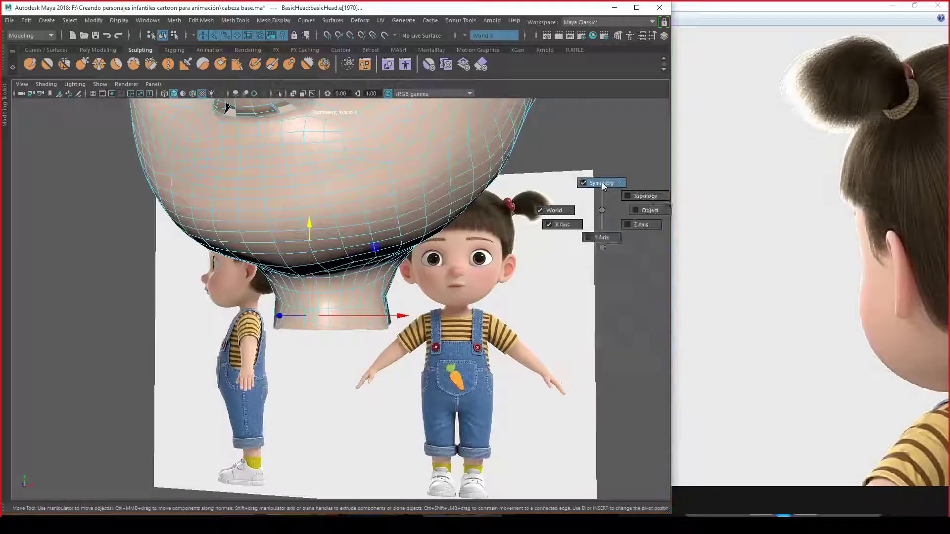
mouse_move(435, 289)
left_mouse_down("alt")
mouse_move(477, 286)
mouse_move(498, 333)
mouse_move(474, 318)
mouse_move(355, 314)
mouse_move(389, 267)
left_mouse_up("alt")
key("r")
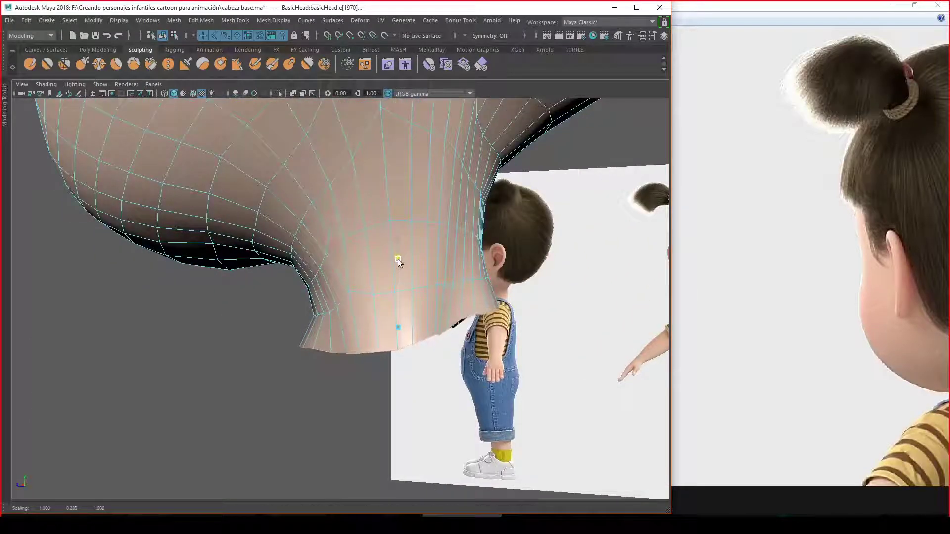
mouse_move(561, 327)
left_mouse_down("alt")
mouse_move(505, 291)
mouse_move(579, 289)
mouse_move(559, 292)
mouse_move(569, 297)
left_mouse_up("alt")
- Move the edge loop while checking front and side views, then return the head to object mode
key("space")
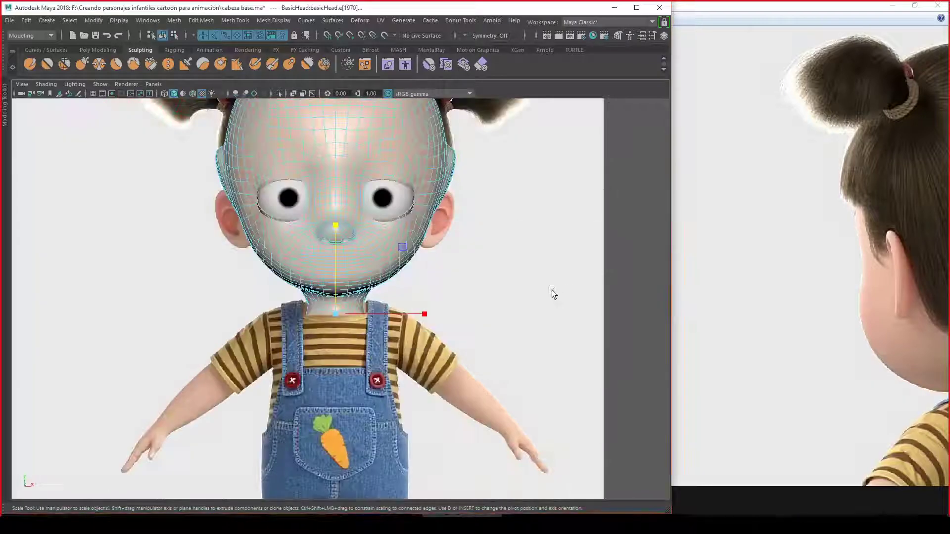
right_click_drag(551, 290, 535, 361, "alt")
key("w")
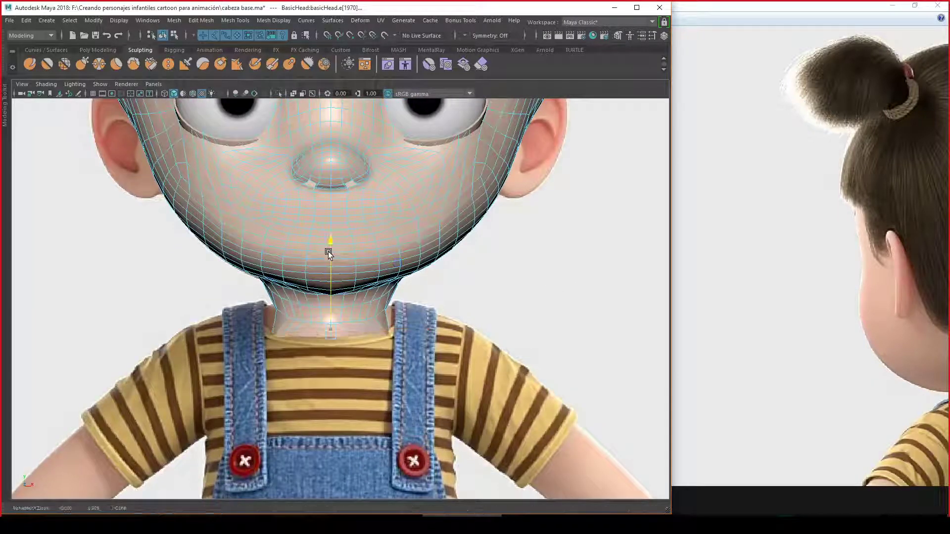
key("space")
mouse_move(472, 263)
left_mouse_down()
mouse_move(459, 300)
mouse_move(479, 272)
left_mouse_up()
key("space")
mouse_move(479, 272)
right_mouse_down("alt")
mouse_move(484, 295)
mouse_move(427, 293)
right_mouse_up("alt")
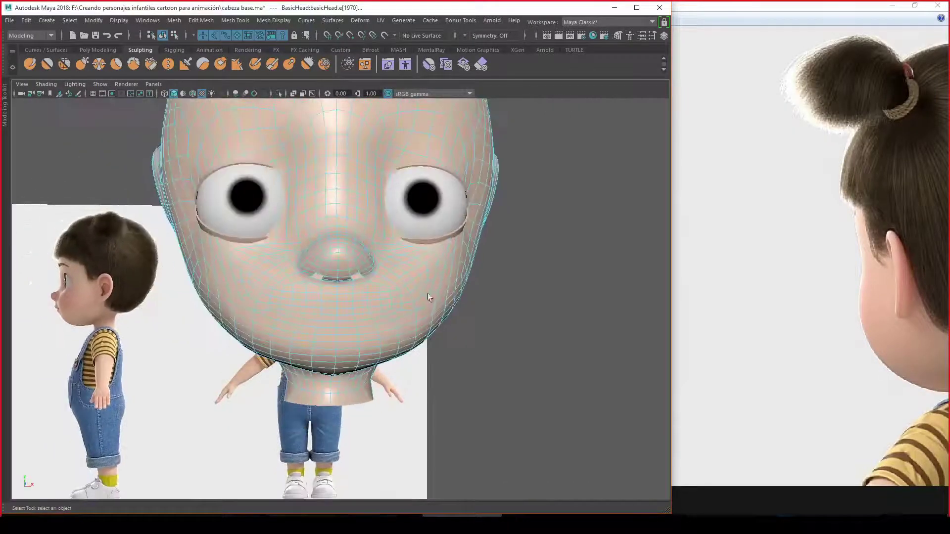
mouse_move(439, 242)
right_mouse_down()
mouse_move(465, 258)
mouse_move(478, 230)
right_mouse_up()
mouse_move(541, 239)
left_mouse_down("alt")
mouse_move(480, 297)
mouse_move(370, 301)
mouse_move(390, 337)
mouse_move(327, 326)
mouse_move(366, 341)
left_mouse_up("alt")
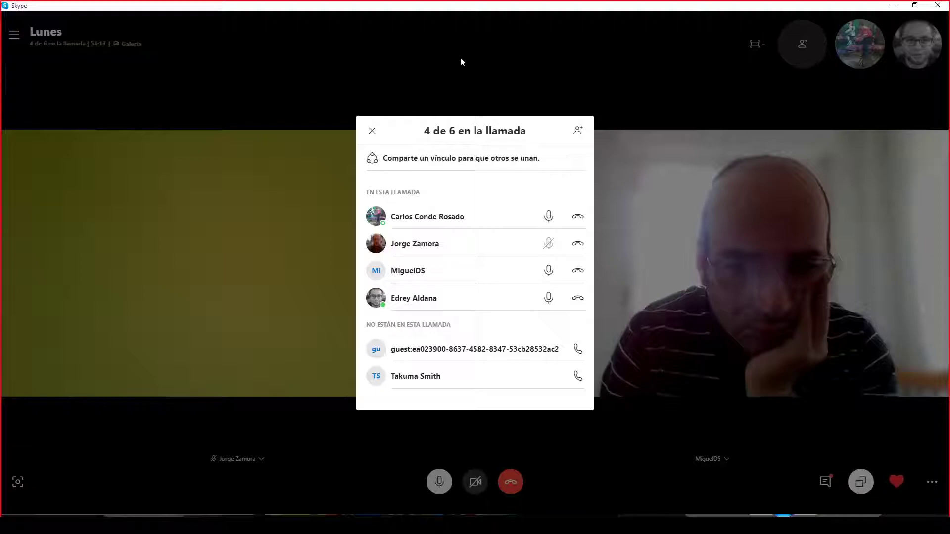
- Frame a close-up of the neck base against the side reference's shirt collar
left_click(461, 58)
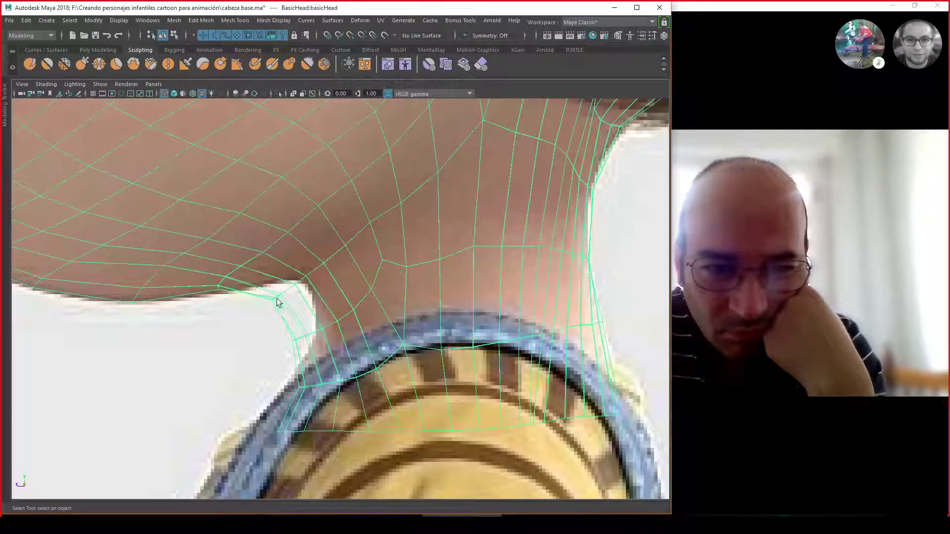
- Set up an enlarged Grab brush and show the head in X-Ray over the references
right_click_drag(305, 282, 257, 277)
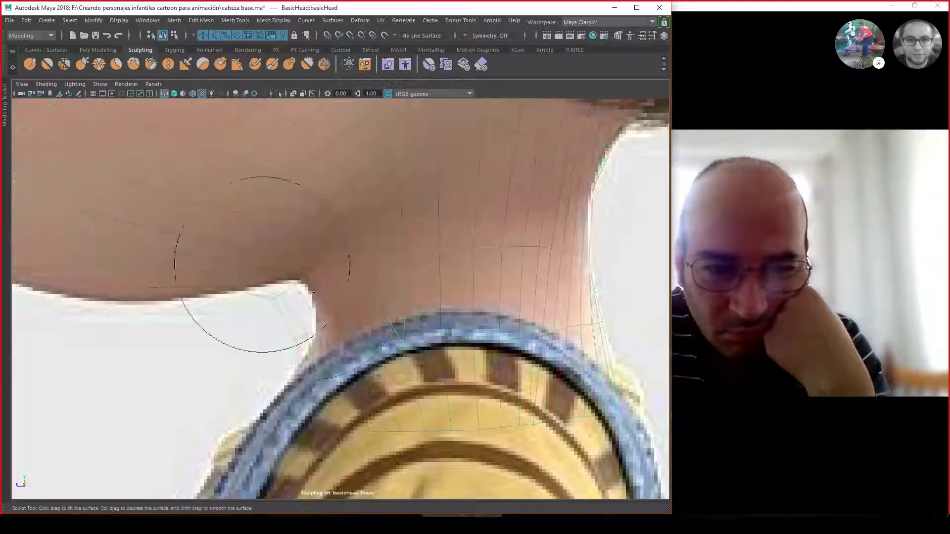
left_click_drag(307, 297, 280, 301)
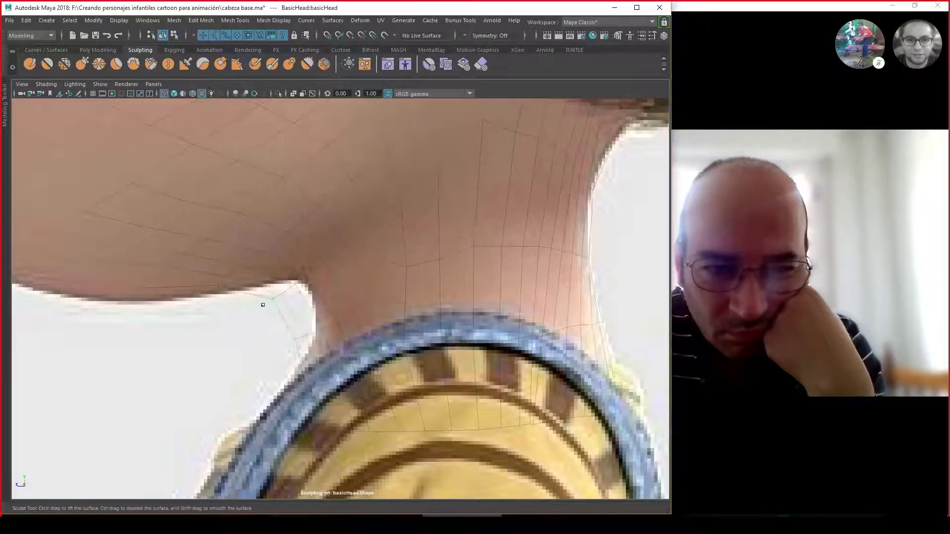
right_click(322, 273)
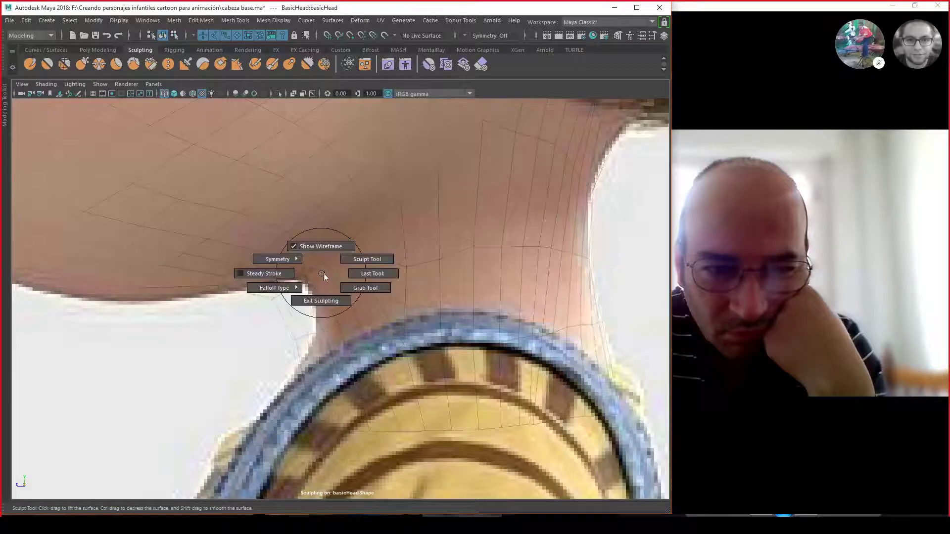
left_click(354, 288)
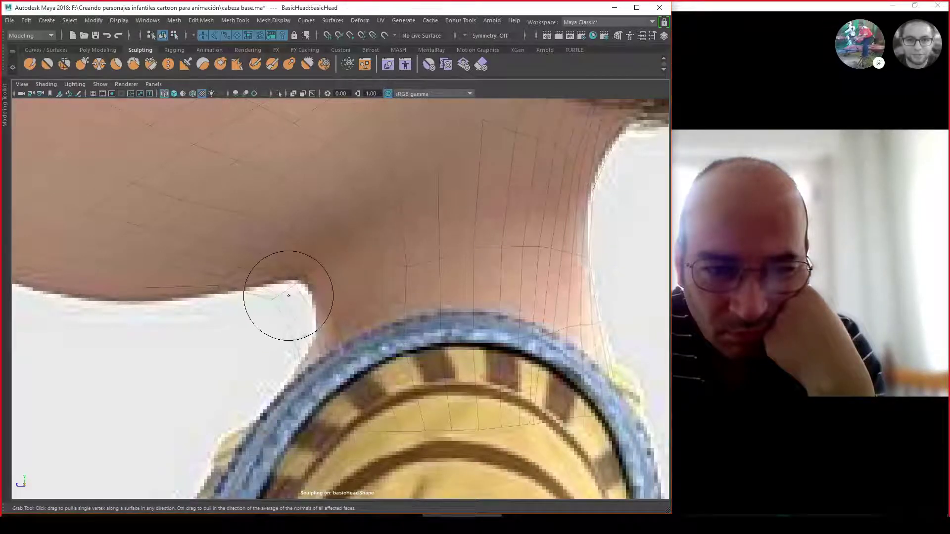
left_click_drag(288, 291, 278, 299)
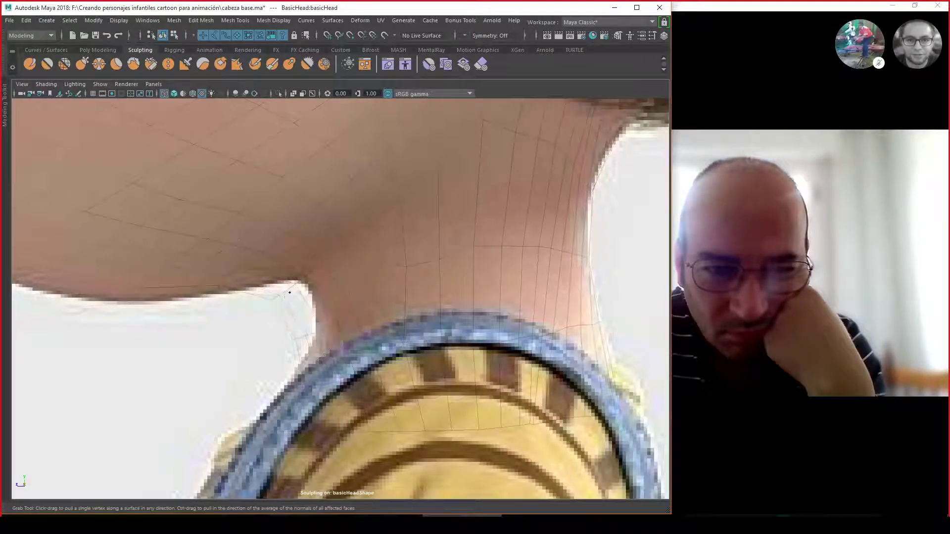
scroll(279, 303, "down", 5)
key("space")
left_click(381, 270)
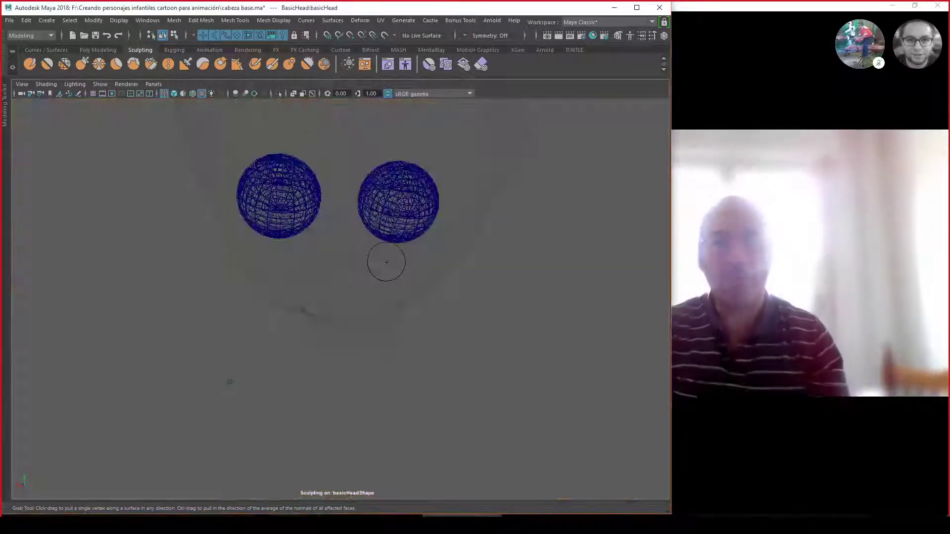
mouse_move(404, 254)
left_mouse_down("alt")
mouse_move(337, 259)
mouse_move(367, 202)
left_mouse_up("alt")
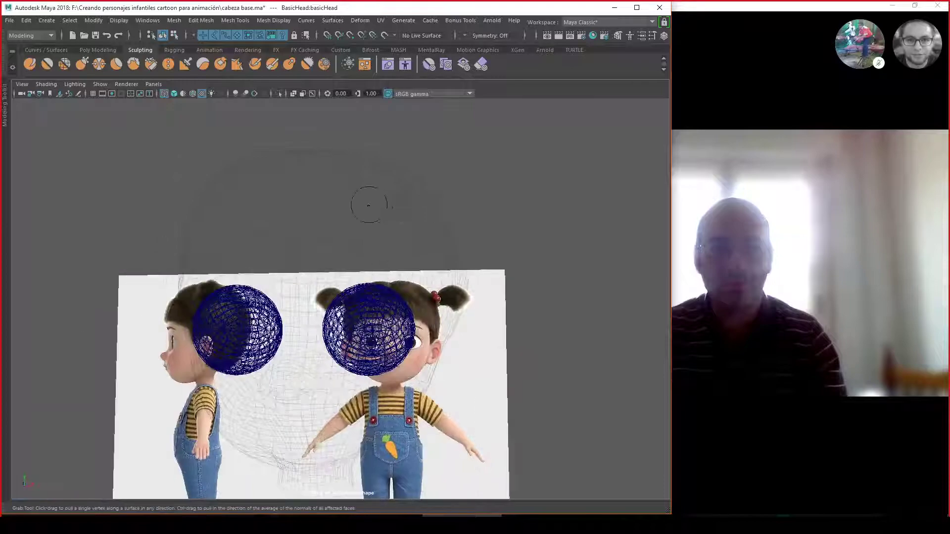
- Turn on World X symmetry and move to a close side view of the neck
right_click(406, 203)
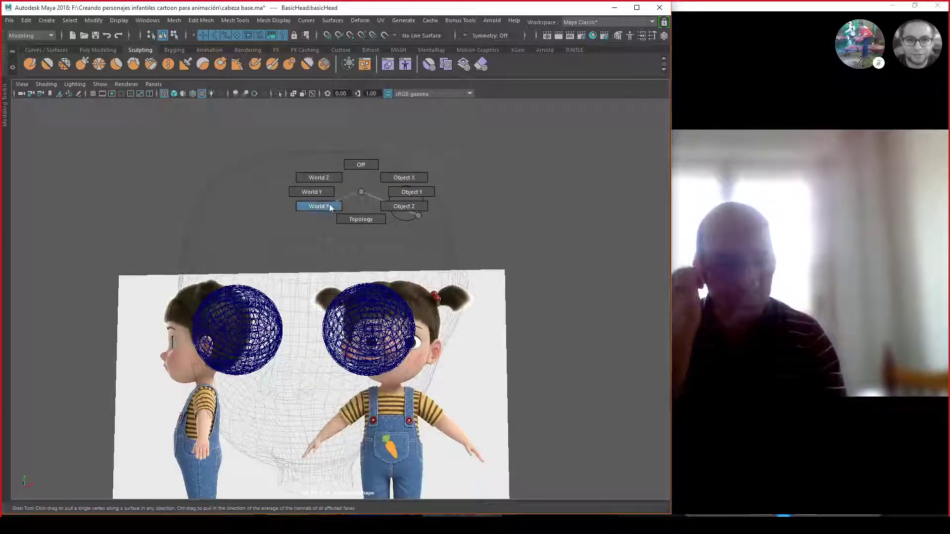
left_click(329, 204)
key("space")
mouse_move(447, 250)
left_mouse_down()
mouse_move(349, 294)
mouse_move(267, 304)
mouse_move(310, 275)
mouse_move(296, 287)
left_mouse_up()
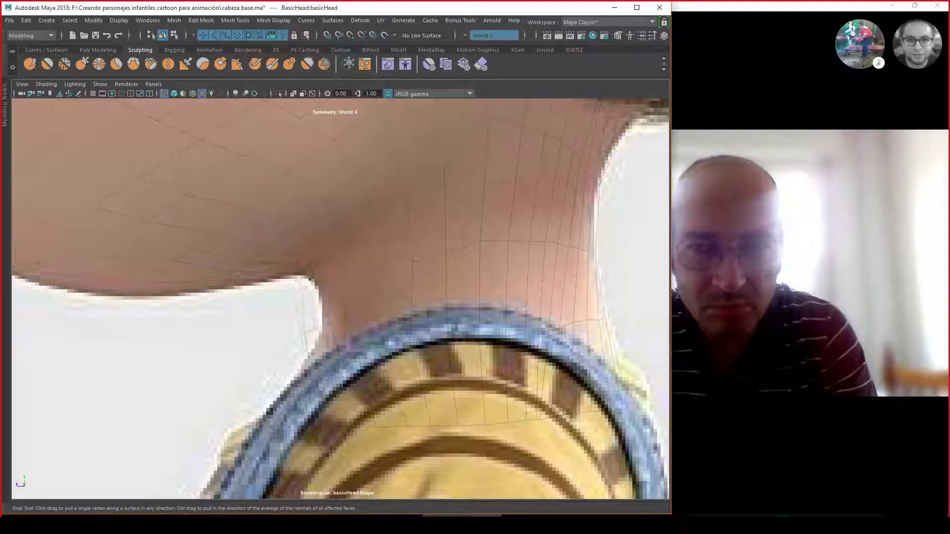
- Grab-pull the neck side into the collar corner to follow the reference
left_click_drag(305, 279, 304, 281)
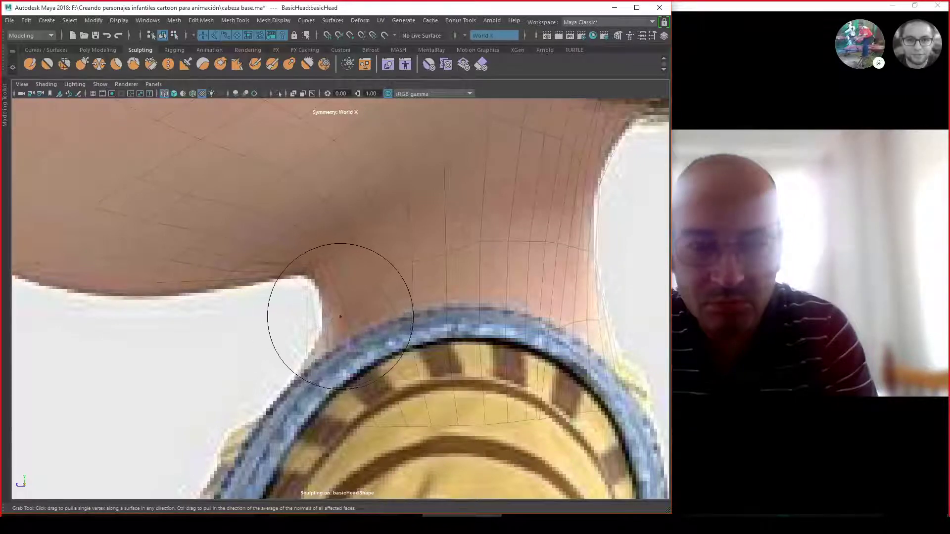
left_click_drag(331, 320, 329, 322)
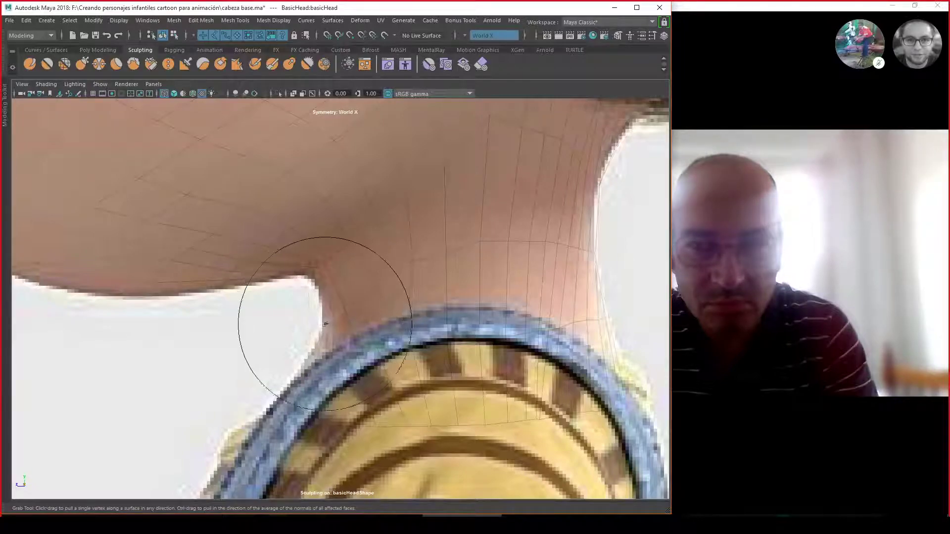
left_click_drag(314, 276, 308, 283)
scroll(327, 327, "down", 5)
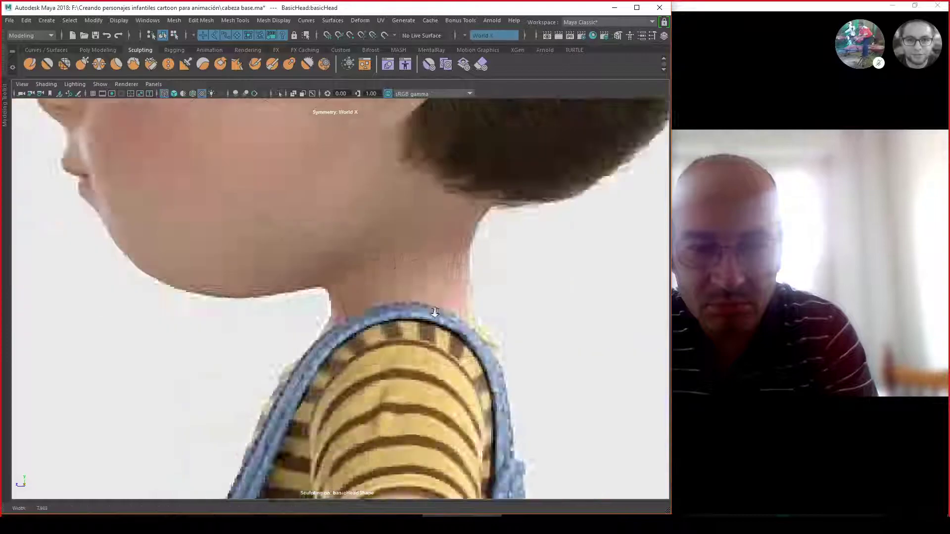
scroll(346, 316, "down", 3)
- Switch to a front view of the head
key("space")
left_click_drag(476, 310, 475, 330)
scroll(474, 330, "up", 1)
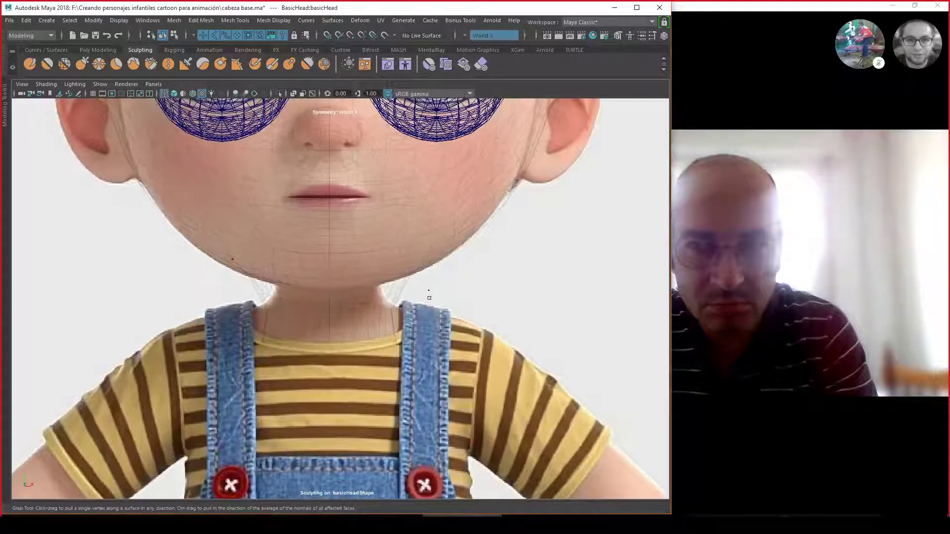
scroll(286, 202, "up", 3)
scroll(346, 237, "up", 5)
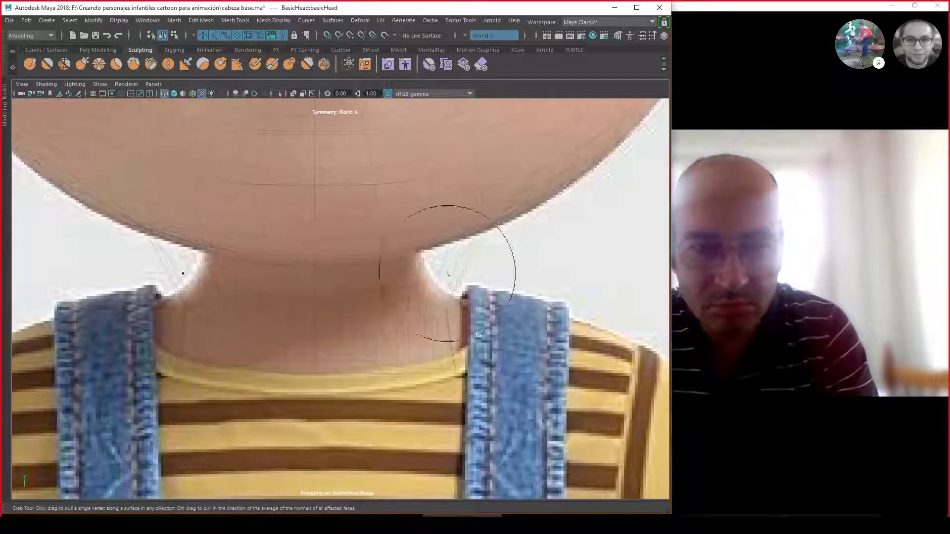
- Select a face at the side of the neck in face mode, viewed in perspective
key("space")
key("q")
left_click(480, 264)
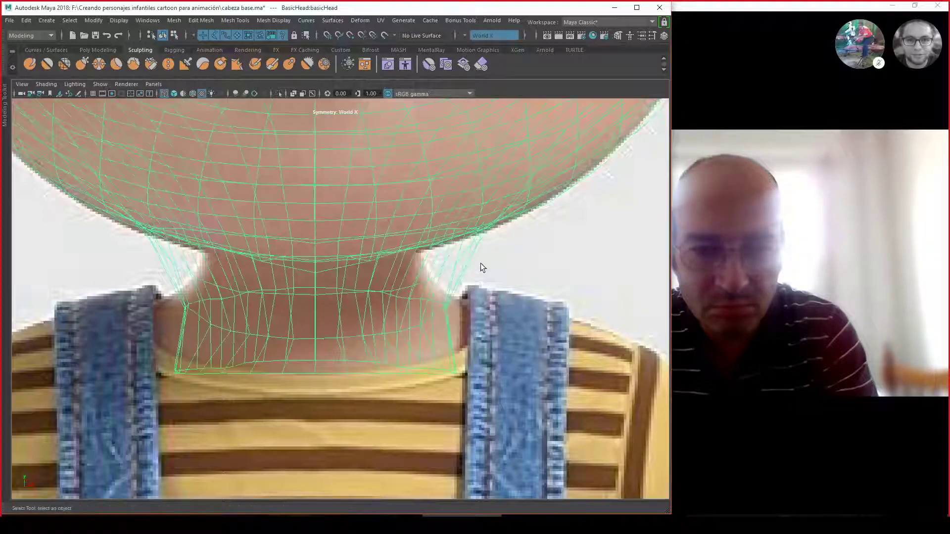
right_click_drag(481, 208, 485, 235)
left_click(452, 263)
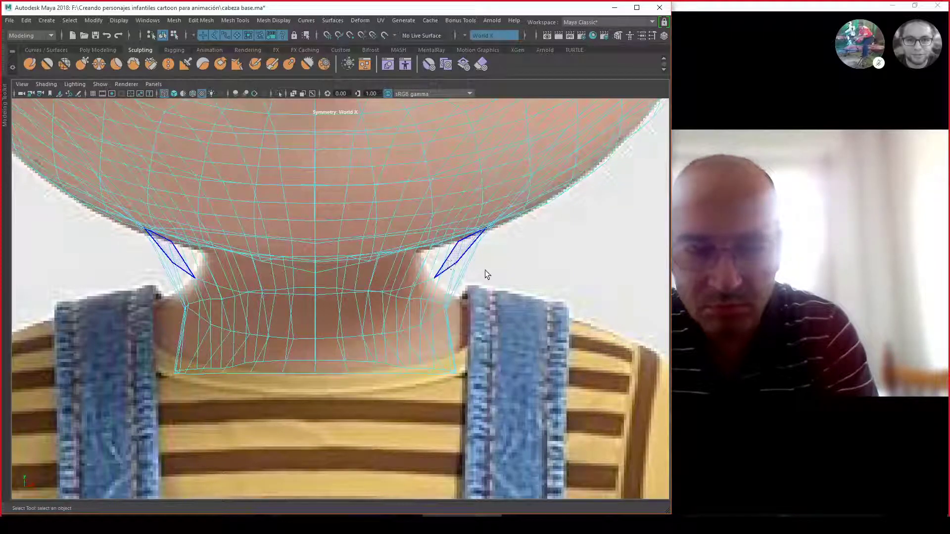
scroll(510, 271, "down", 3)
key("space")
left_click(510, 283)
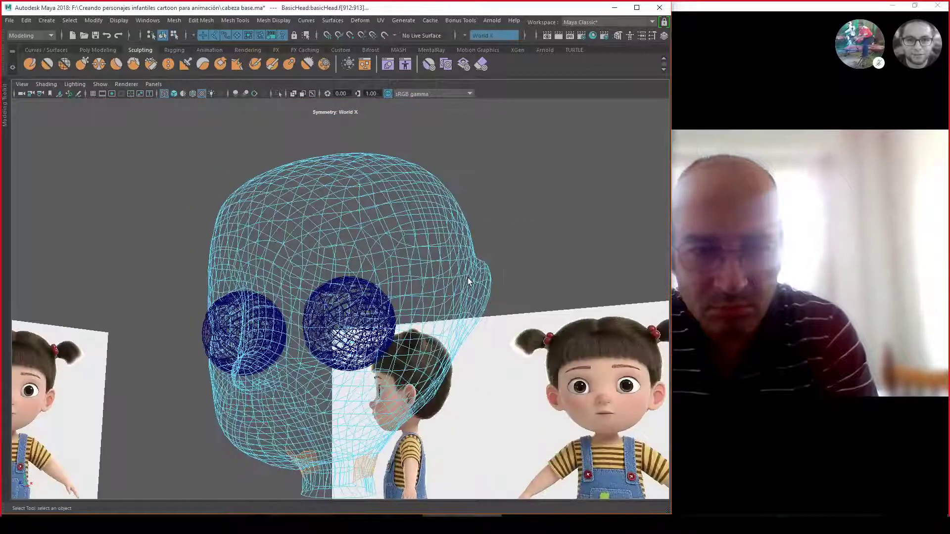
- Smooth-shade and frame the neck faces, then return to object mode
key("5")
key("f")
mouse_move(467, 281)
left_mouse_down("alt")
mouse_move(339, 307)
mouse_move(350, 301)
left_mouse_up("alt")
key("F8")
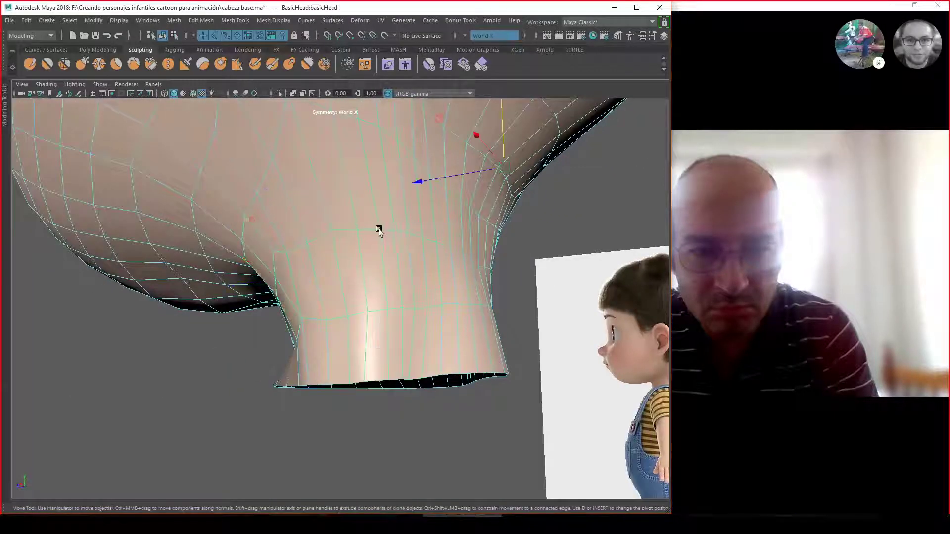
mouse_move(379, 231)
left_mouse_down("alt")
mouse_move(349, 269)
mouse_move(342, 223)
left_mouse_up("alt")
- With the Grab sculpt tool, smooth the left neck notch and pull its silhouette inward
right_click(342, 222, "shift")
left_click(294, 212)
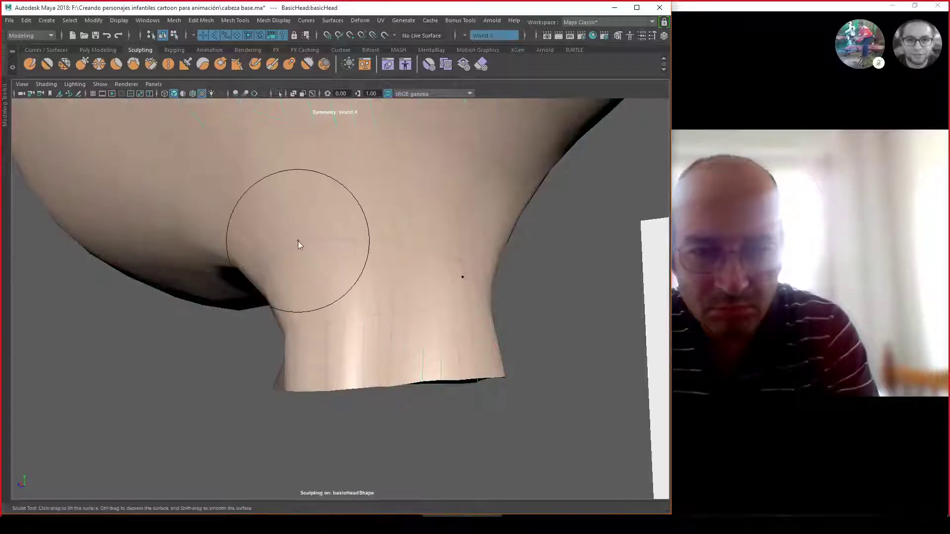
right_click_drag(299, 246, 340, 254)
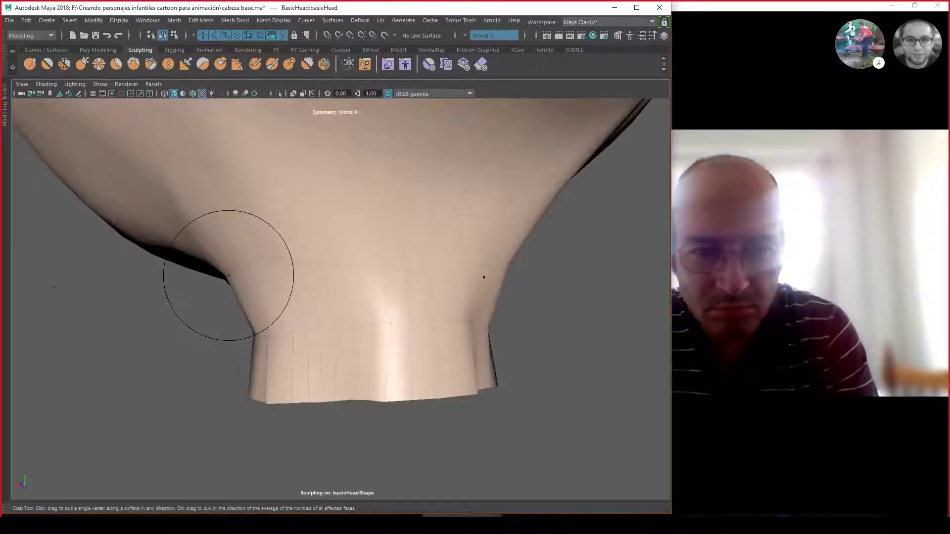
left_click_drag(233, 275, 245, 270)
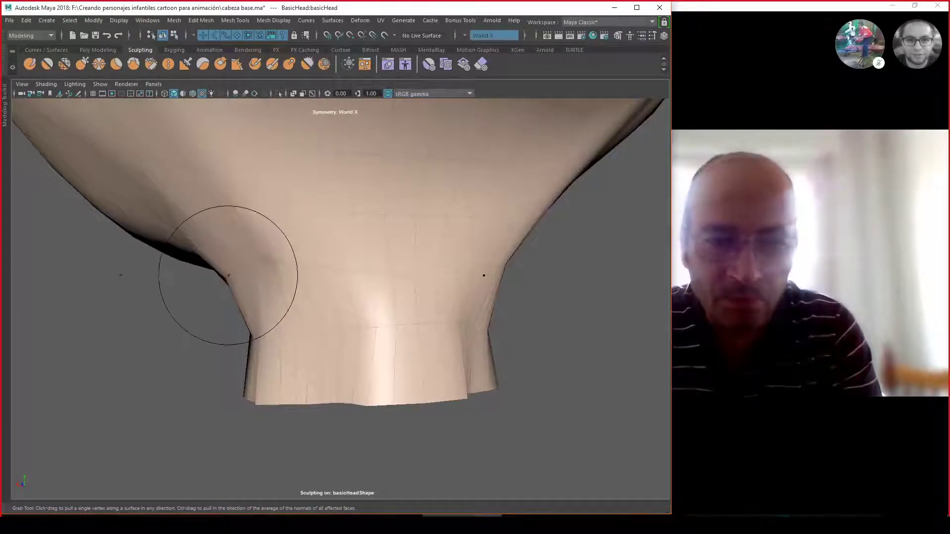
left_click_drag(237, 292, 242, 274)
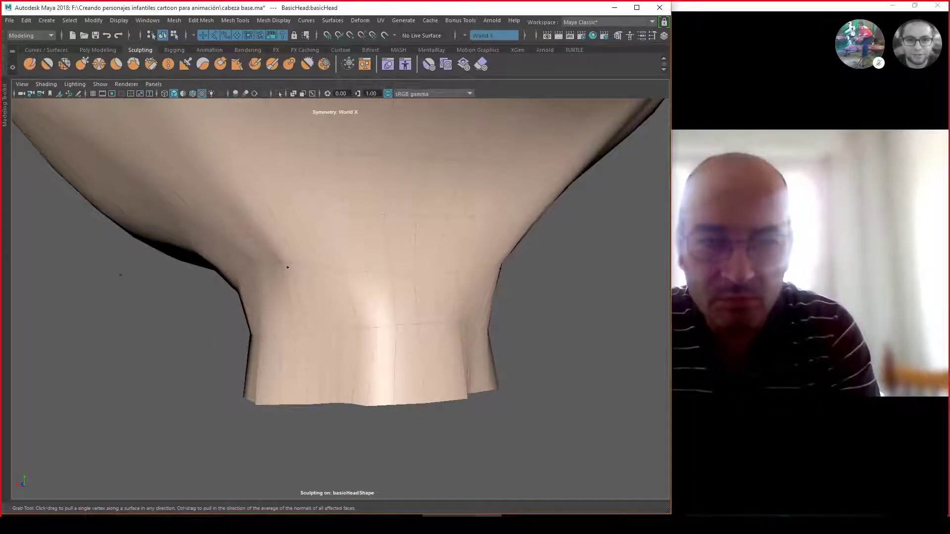
mouse_move(246, 282)
left_mouse_down("alt")
mouse_move(409, 292)
mouse_move(430, 275)
mouse_move(429, 287)
mouse_move(319, 299)
mouse_move(404, 256)
left_mouse_up("alt")
- In right side view, Grab-reshape the neck side upward and smooth its jagged collar edge
key("space")
left_click(443, 260)
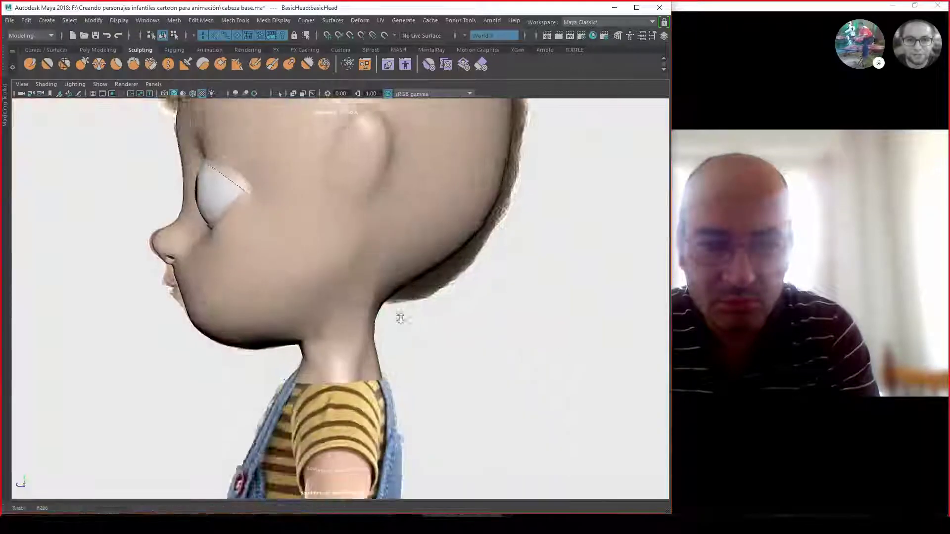
mouse_move(397, 318)
right_mouse_down("alt")
mouse_move(431, 287)
mouse_move(470, 293)
right_mouse_up("alt")
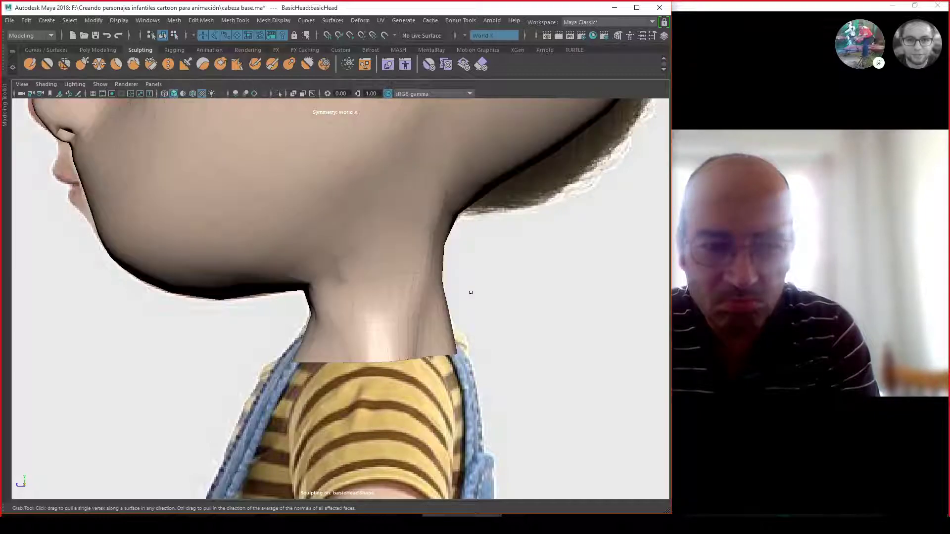
left_click_drag(470, 292, 435, 307, "alt")
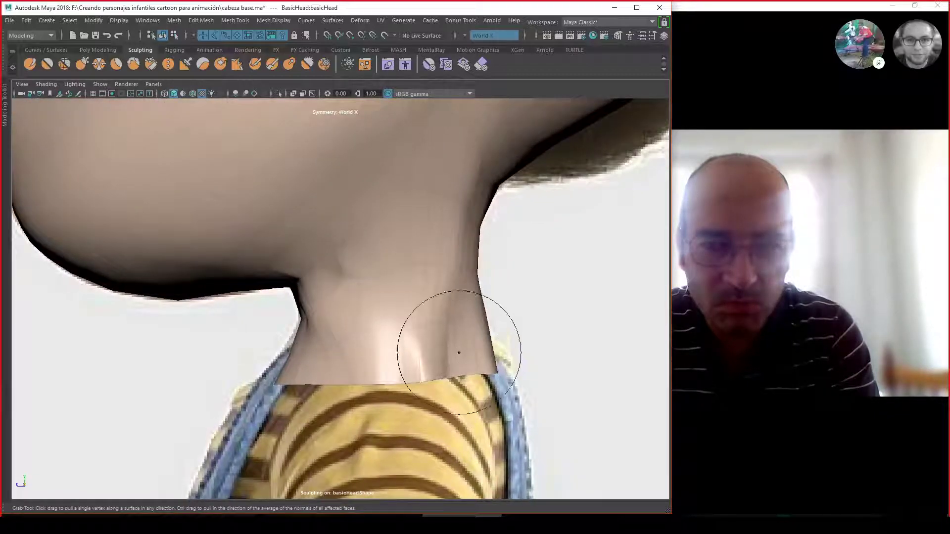
left_click_drag(459, 353, 458, 325)
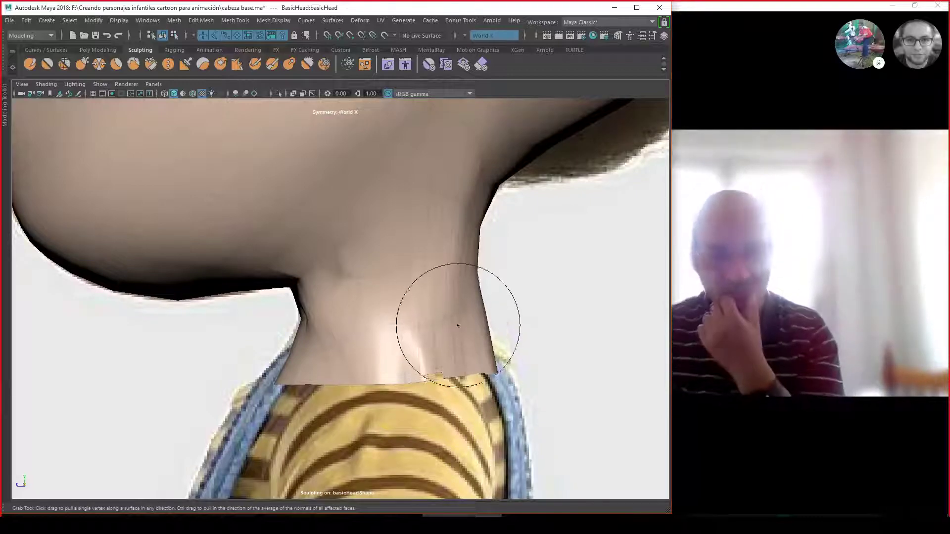
left_click_drag(414, 361, 381, 381)
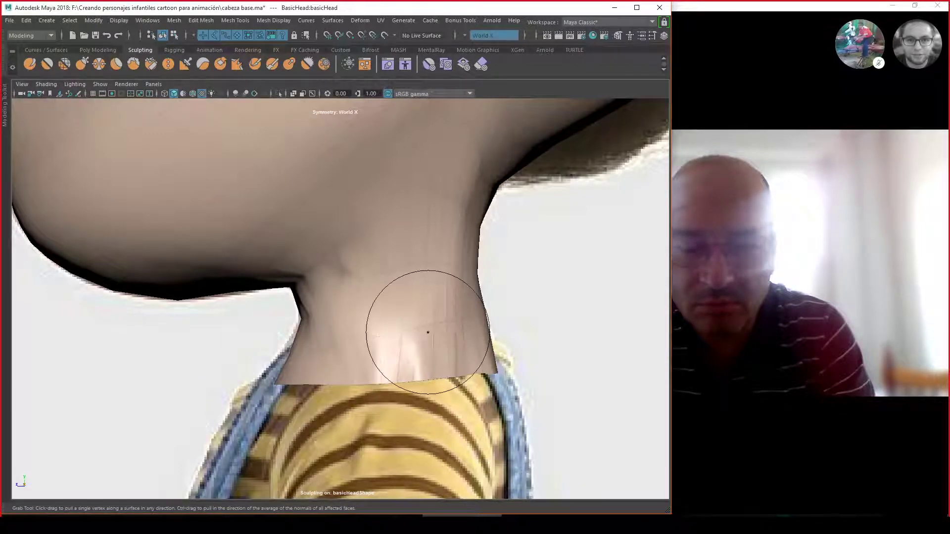
key("space")
left_click_drag(524, 273, 524, 317)
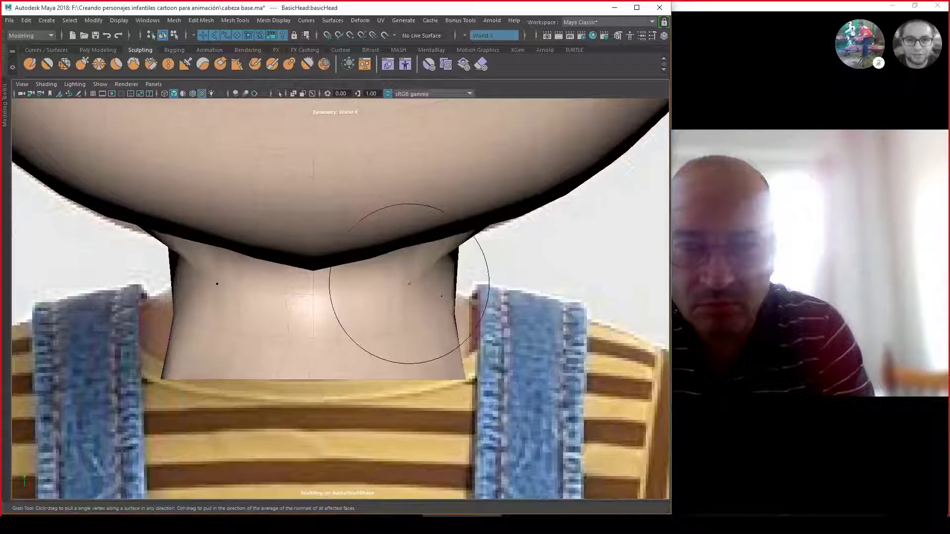
key("4")
key("5")
key("4")
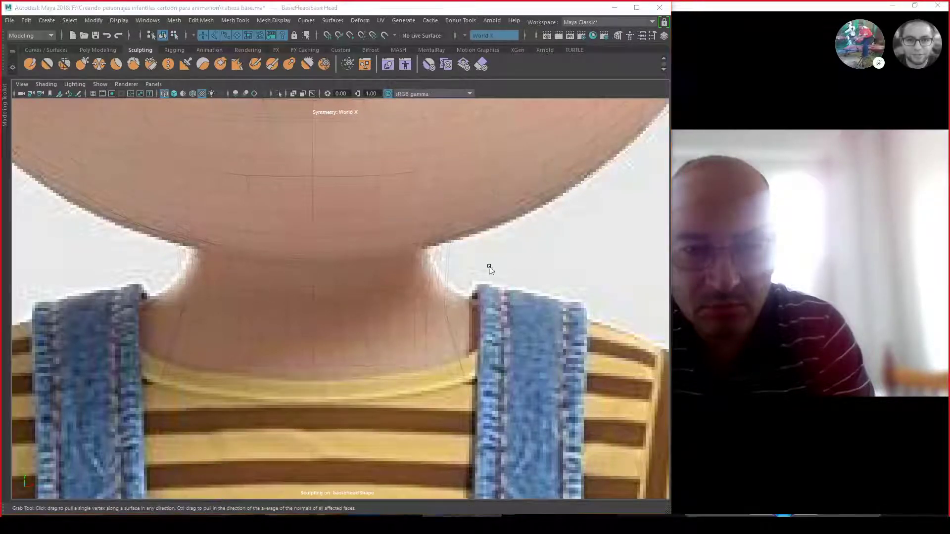
mouse_move(487, 272)
left_mouse_down()
mouse_move(425, 276)
mouse_move(445, 296)
mouse_move(435, 256)
mouse_move(417, 269)
left_mouse_up()
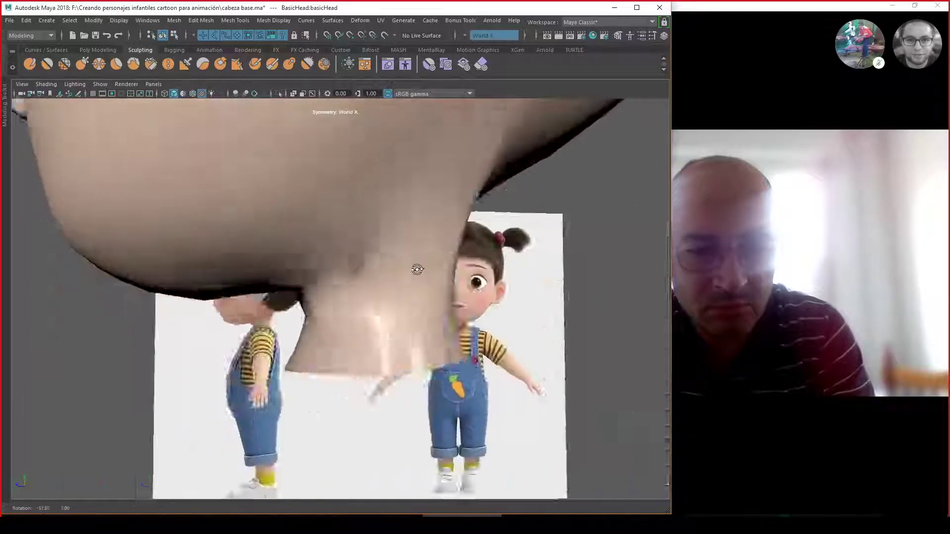
mouse_move(417, 269)
left_mouse_down("alt")
mouse_move(282, 279)
mouse_move(358, 322)
mouse_move(366, 301)
mouse_move(391, 331)
mouse_move(422, 320)
mouse_move(440, 291)
mouse_move(482, 274)
left_mouse_up("alt")
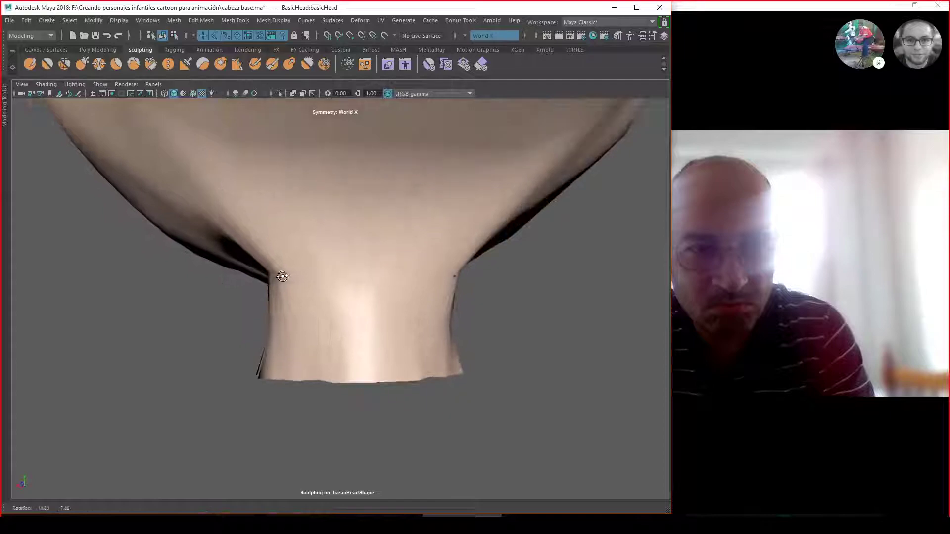
key("space")
scroll(473, 291, "down", 3)
scroll(473, 291, "down", 3)
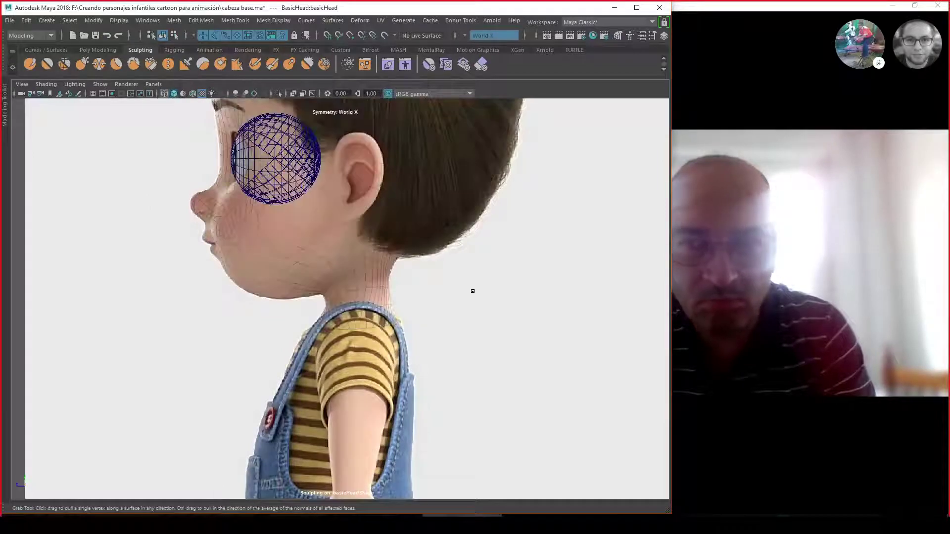
scroll(470, 289, "down", 3)
scroll(446, 278, "up", 2)
key("q")
scroll(441, 320, "up", 1)
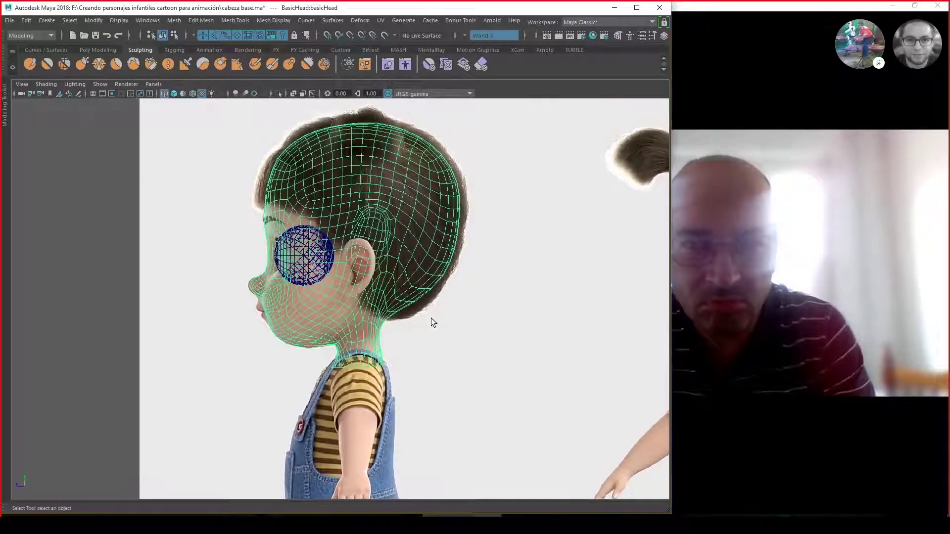
scroll(433, 319, "up", 1)
scroll(438, 314, "up", 2)
scroll(442, 323, "up", 1)
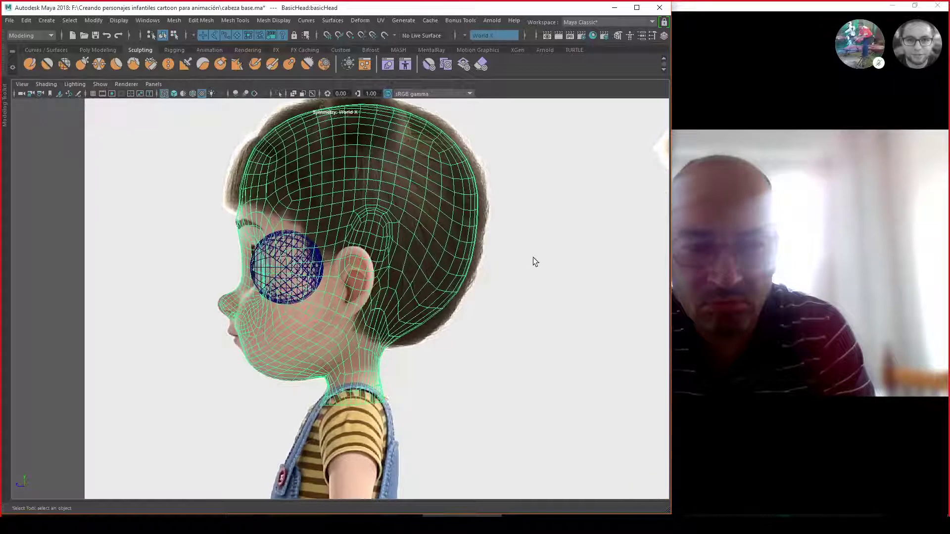
key("space")
left_click_drag(535, 272, 458, 296)
scroll(470, 309, "down", 3)
scroll(428, 307, "down", 3)
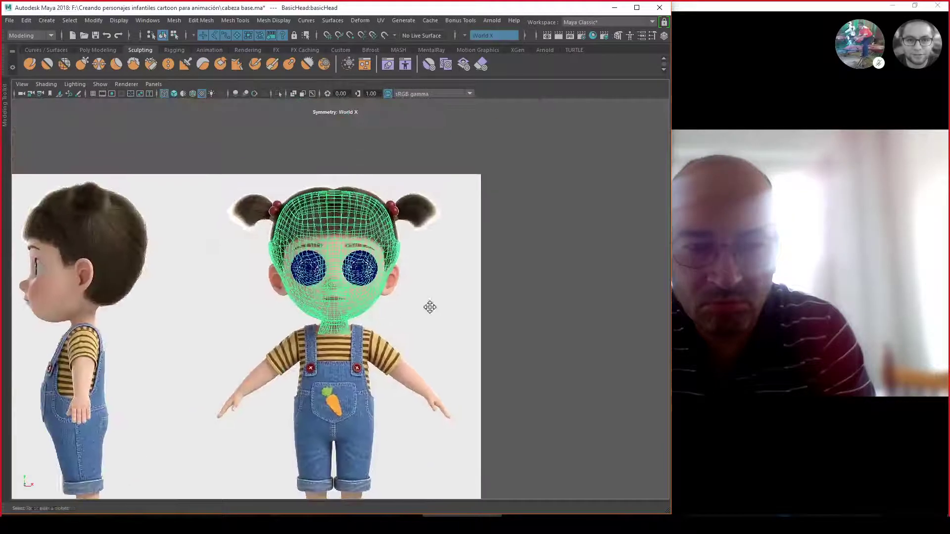
scroll(500, 288, "up", 2)
left_click(588, 296)
key("space")
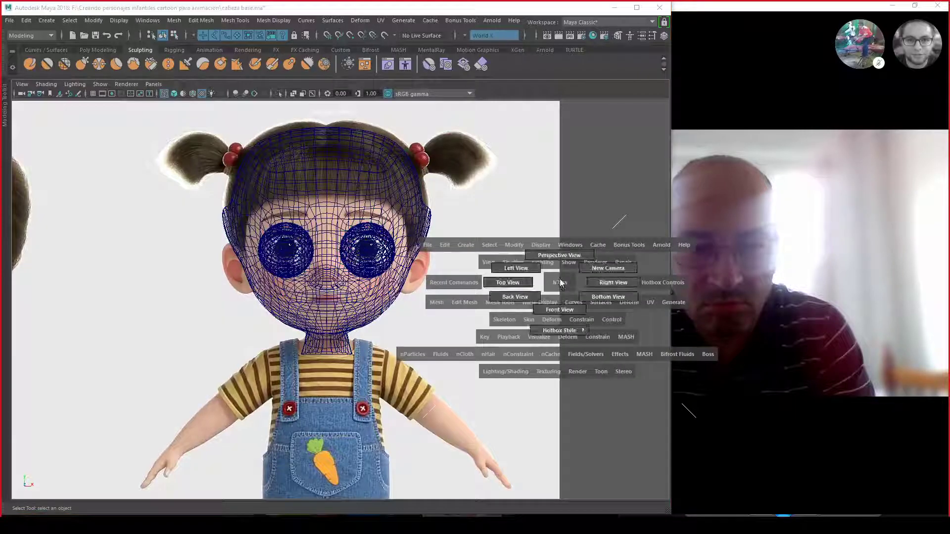
key("5")
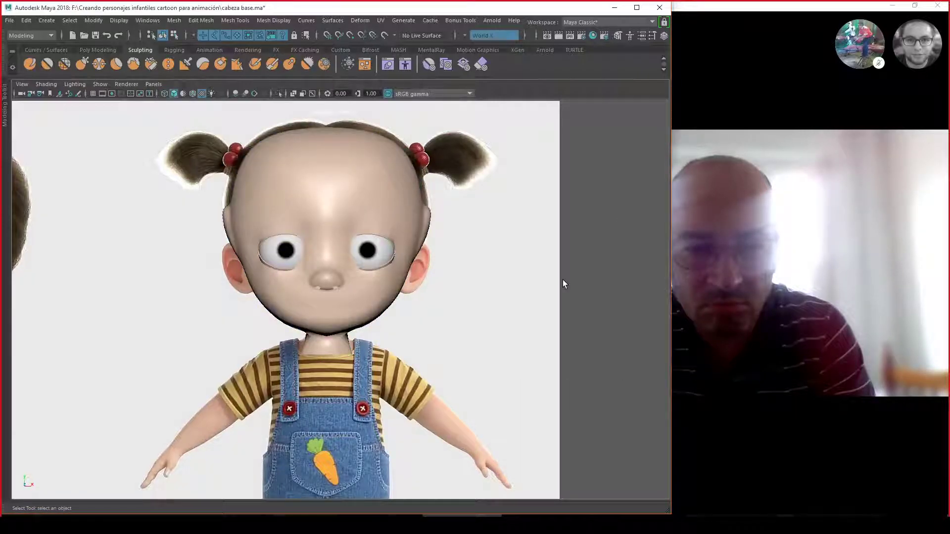
key("space")
scroll(426, 199, "up", 2)
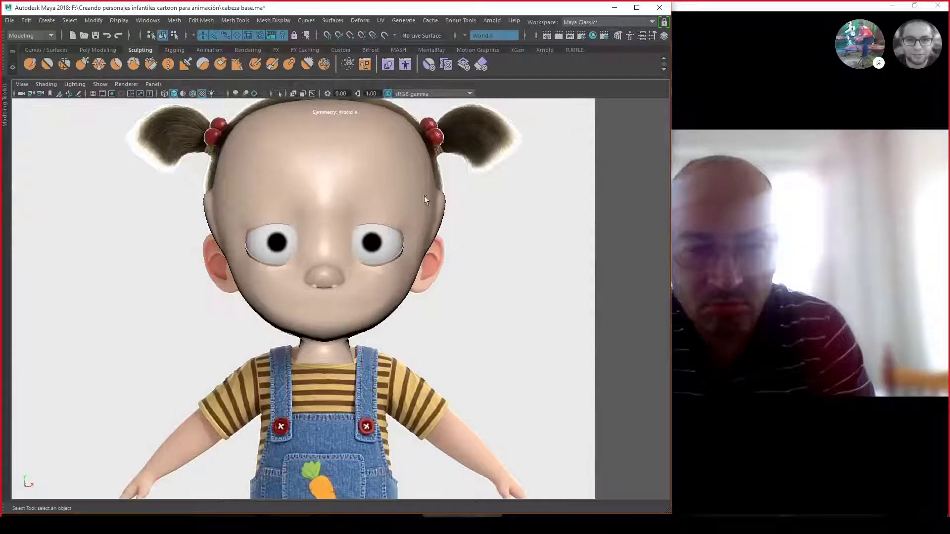
key("space")
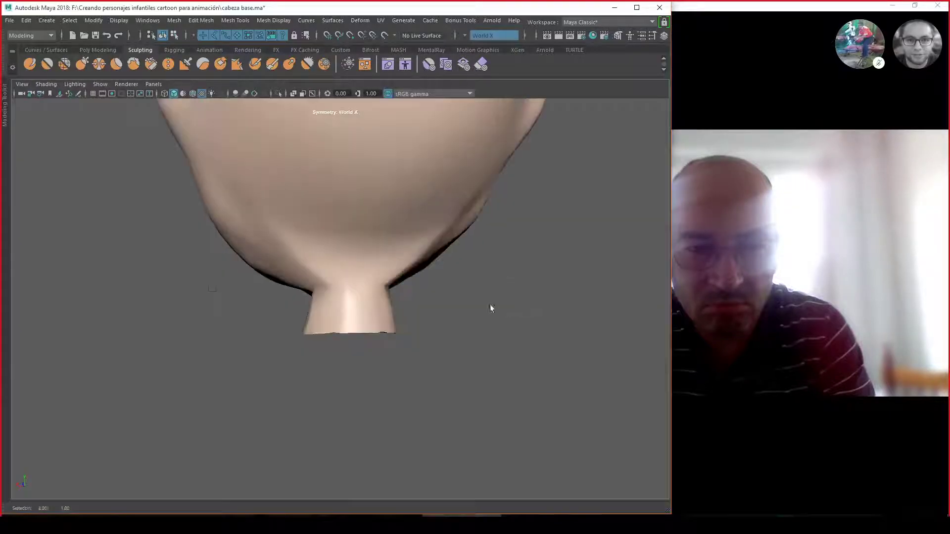
mouse_move(490, 305)
left_mouse_down("alt")
mouse_move(391, 295)
mouse_move(524, 301)
mouse_move(500, 257)
left_mouse_up("alt")
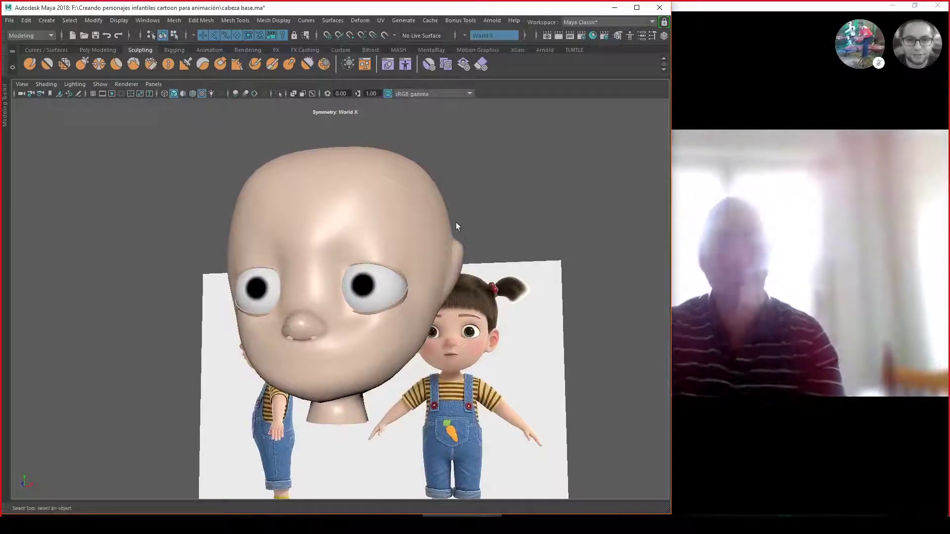
left_click(9, 20)
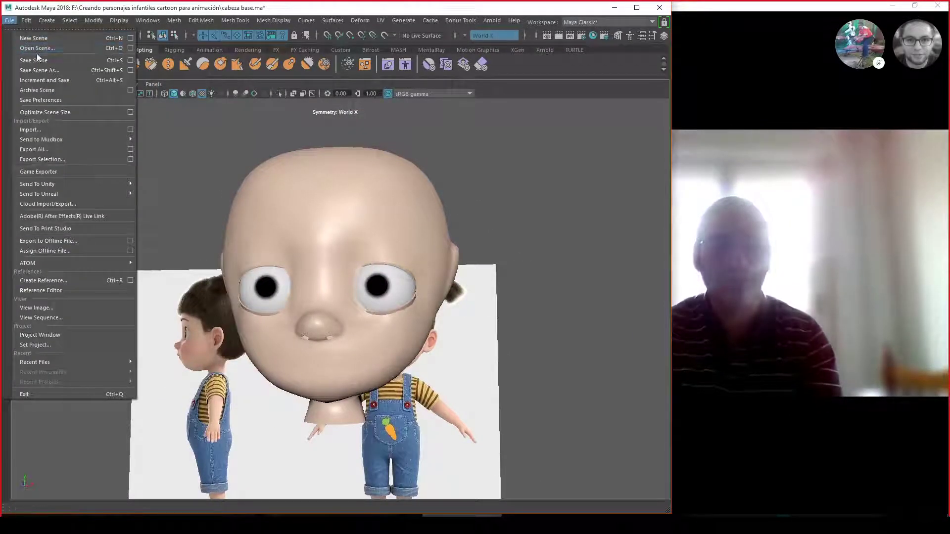
left_click(54, 70)
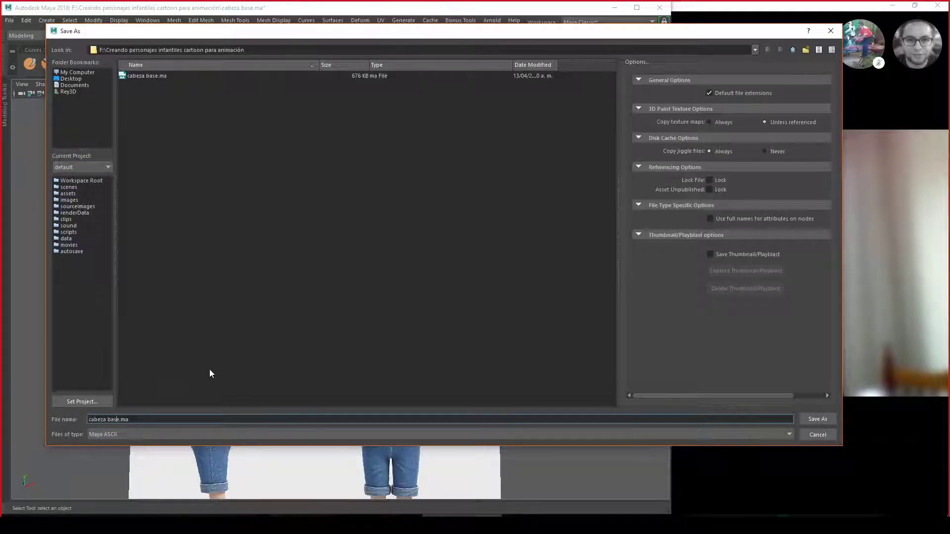
key("Right")
left_click(817, 435)
left_click_drag(453, 367, 480, 286, "alt")
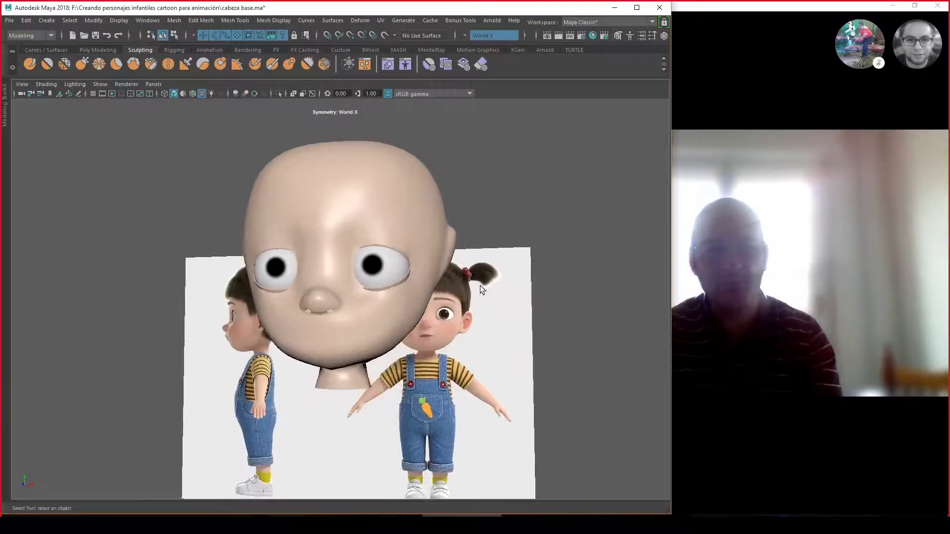
scroll(412, 213, "up", 2)
- Increment and save the head scene as version 0001
left_click(9, 21)
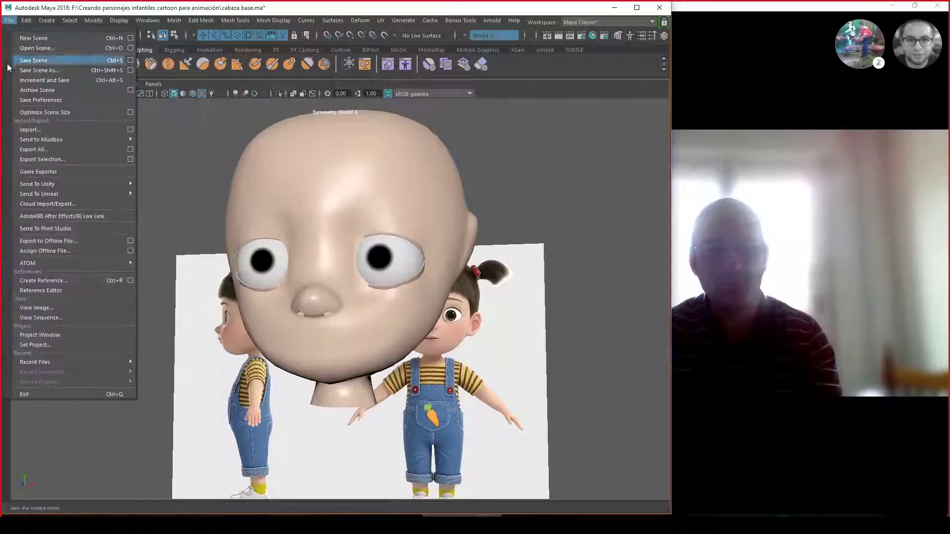
left_click(73, 81)
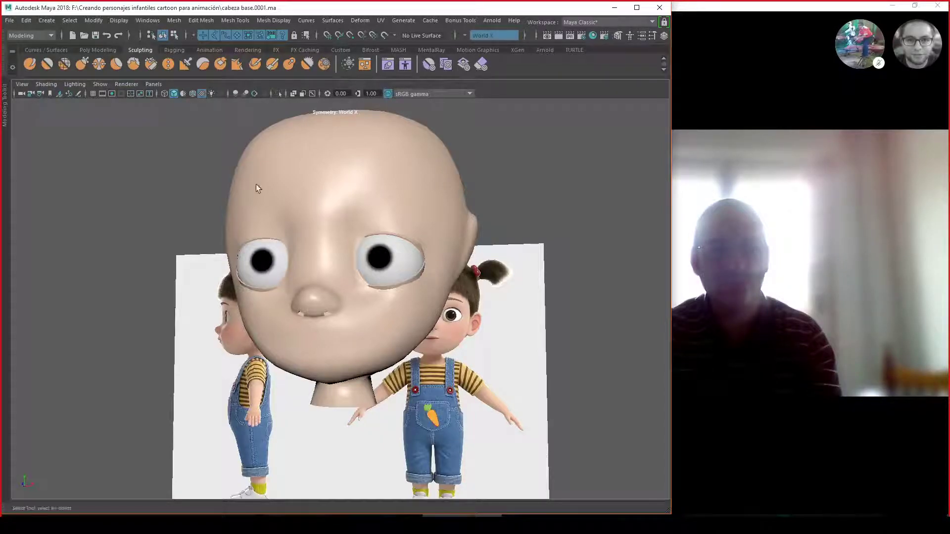
right_click_drag(332, 208, 436, 252, "alt")
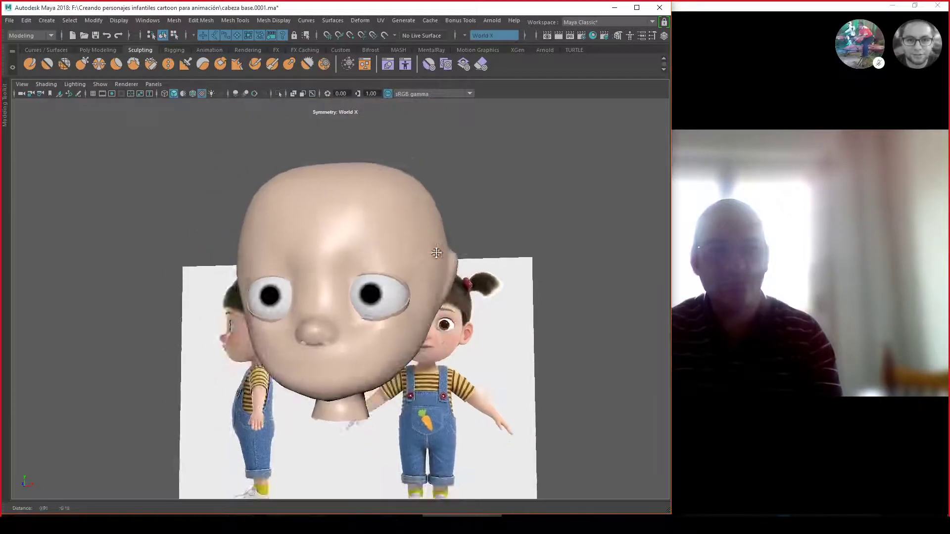
- Increment and save again as cabeza base.0002.ma
left_click(12, 23)
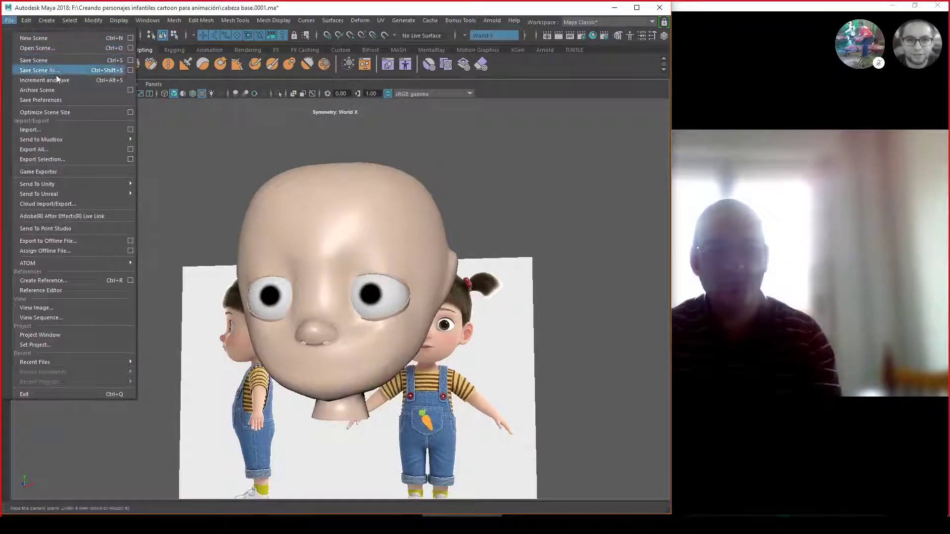
left_click(91, 81)
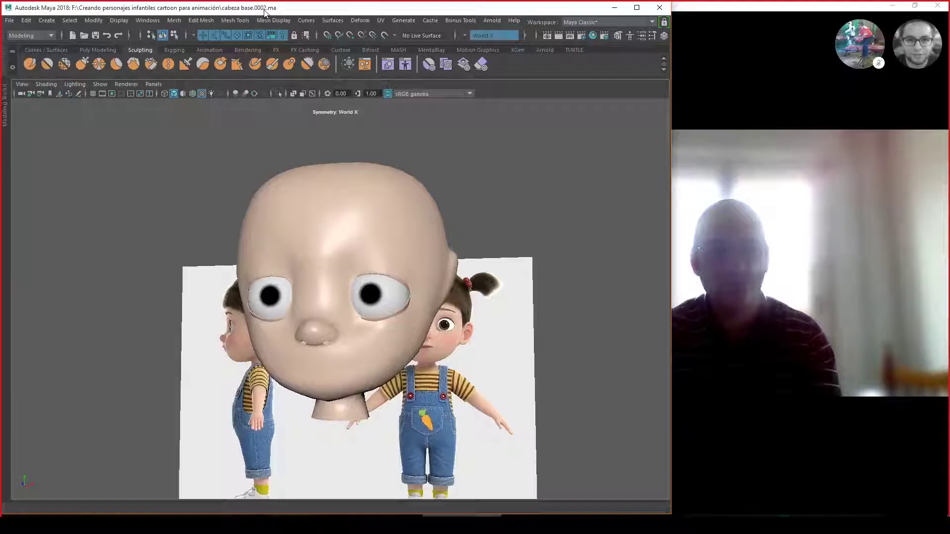
right_click_drag(468, 252, 493, 211, "alt")
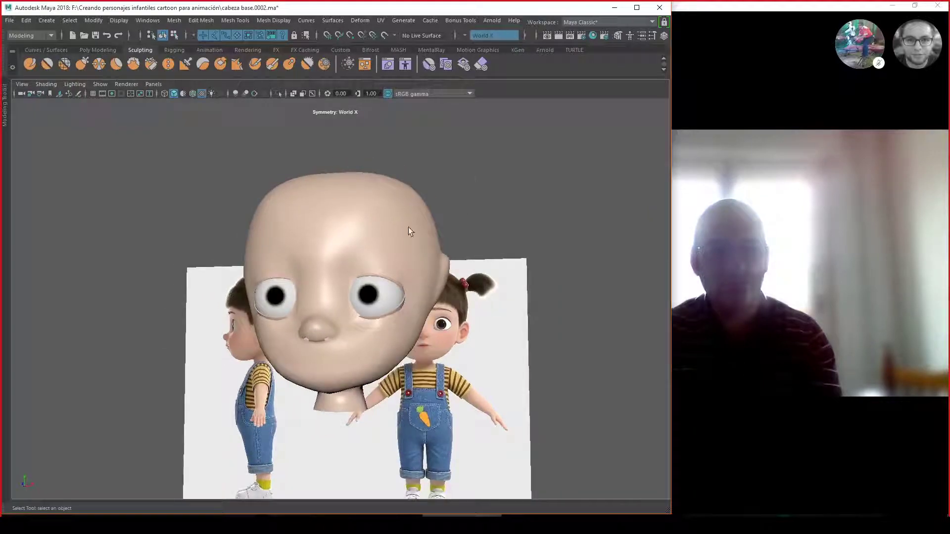
mouse_move(409, 229)
left_mouse_down("alt")
mouse_move(446, 265)
mouse_move(565, 263)
mouse_move(574, 278)
mouse_move(549, 259)
mouse_move(360, 257)
mouse_move(364, 270)
mouse_move(519, 266)
mouse_move(429, 266)
mouse_move(456, 257)
mouse_move(433, 257)
mouse_move(473, 259)
left_mouse_up("alt")
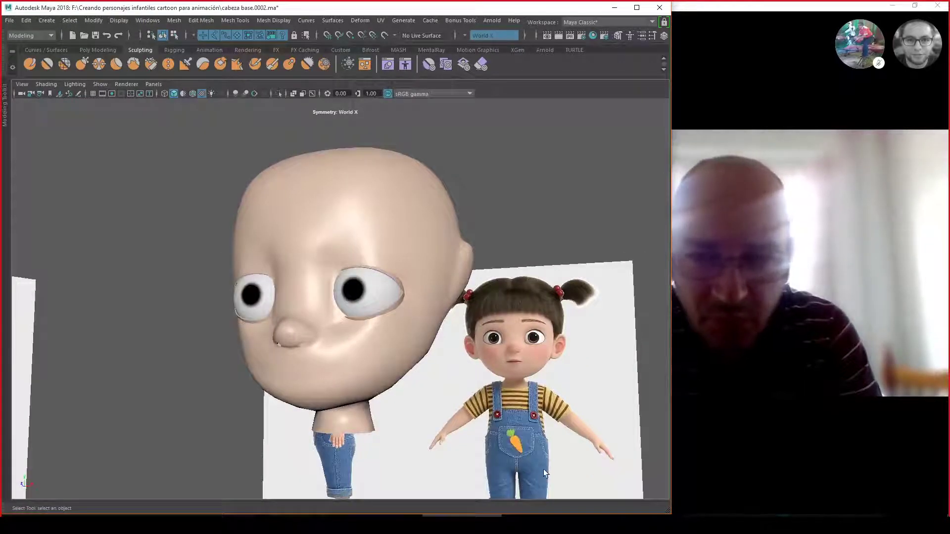